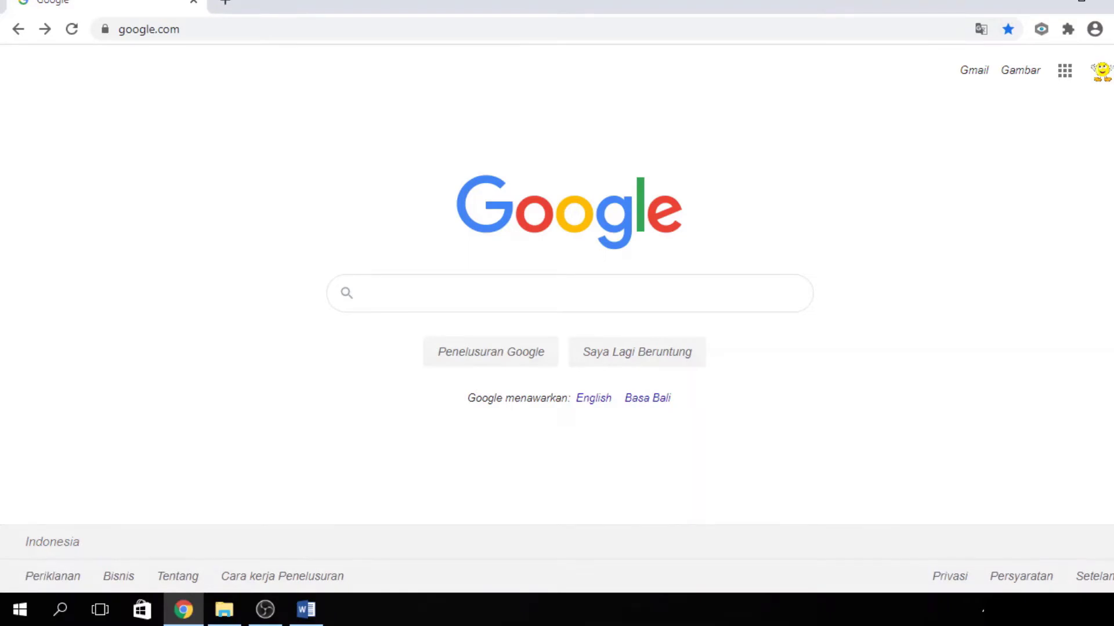
Step: Open Google Drive from the list of Google apps
click(1064, 73)
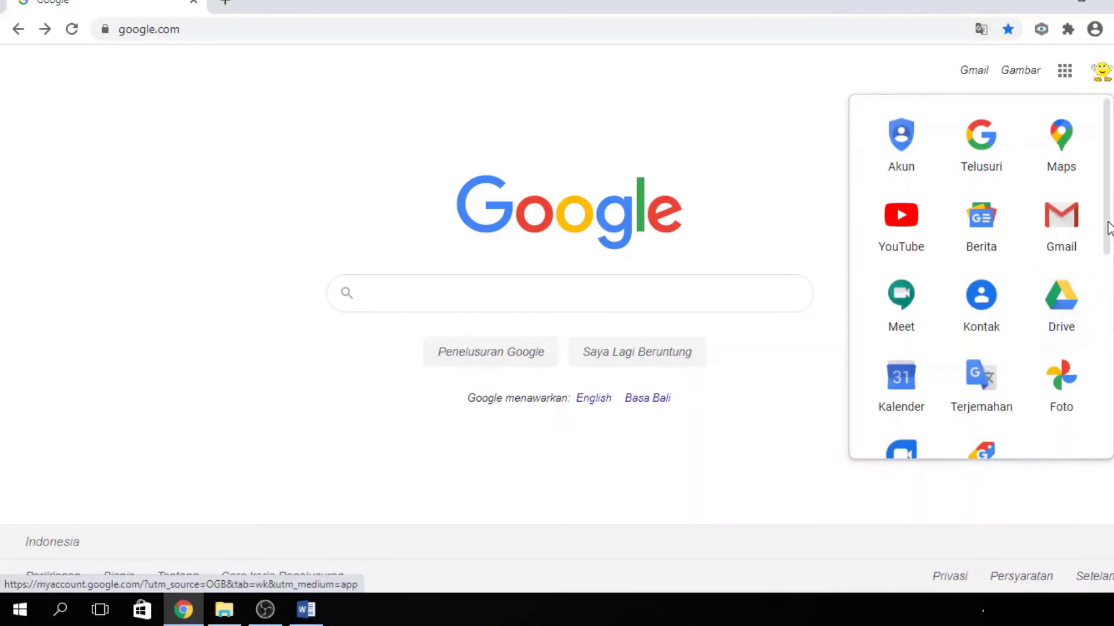
drag(1109, 229, 1109, 431)
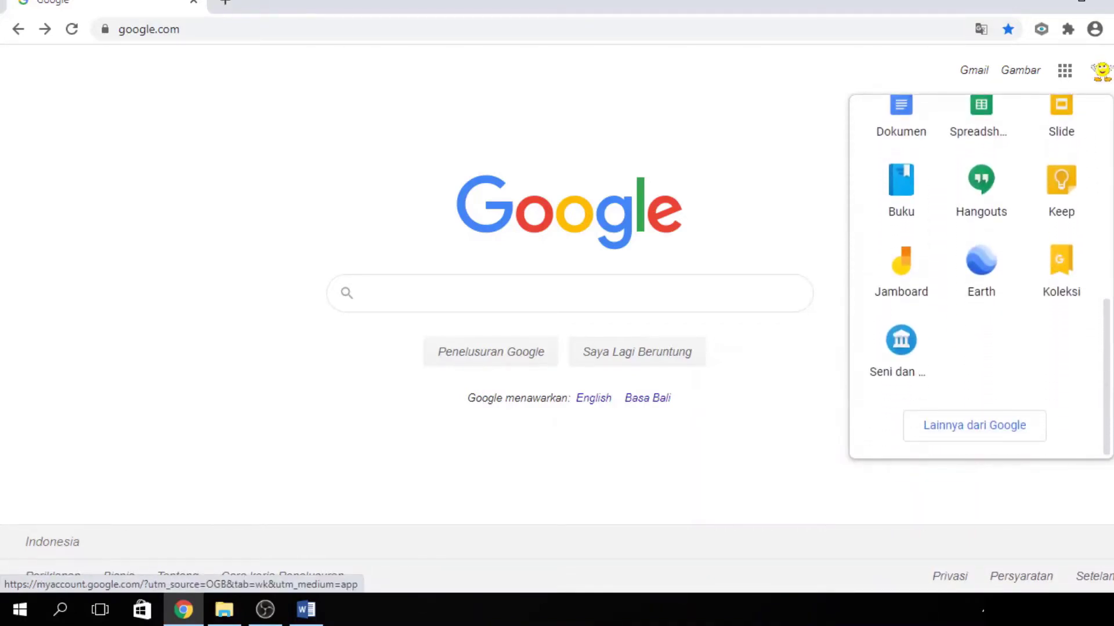
scroll(1076, 299, up, 8)
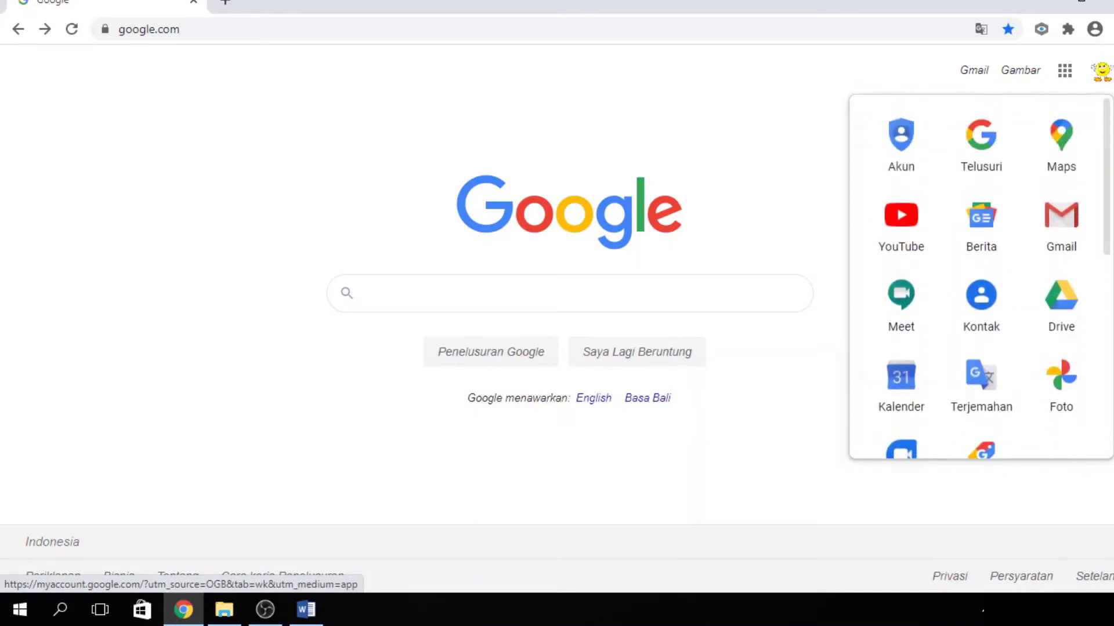
click(1075, 299)
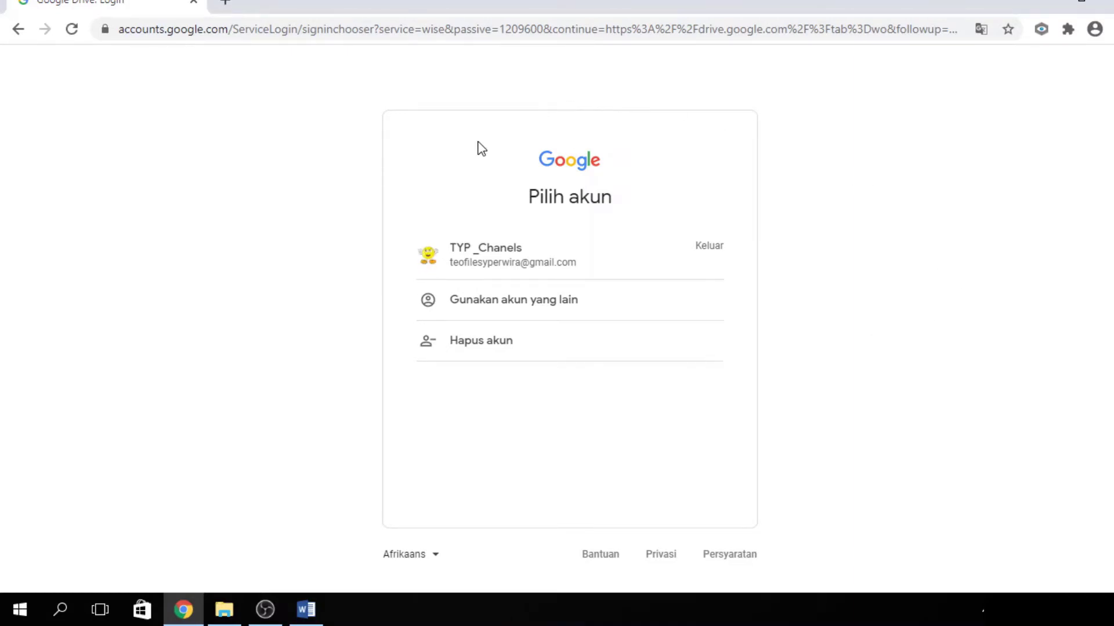
Step: Choose the saved Google account, replace the prefilled password with the account password and sign in to Drive
click(676, 312)
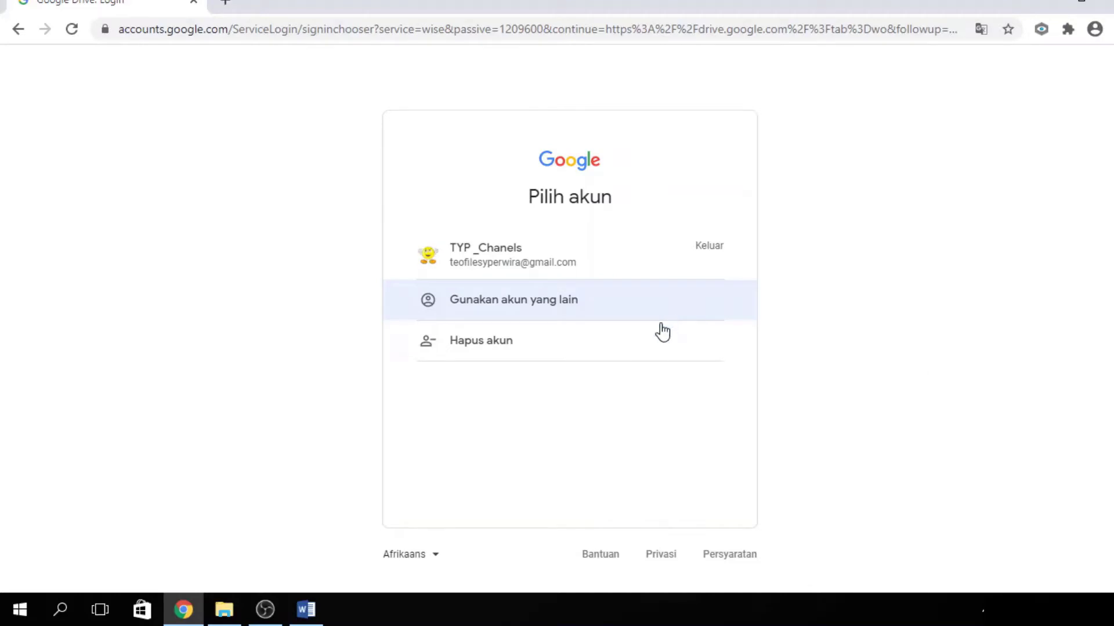
click(613, 269)
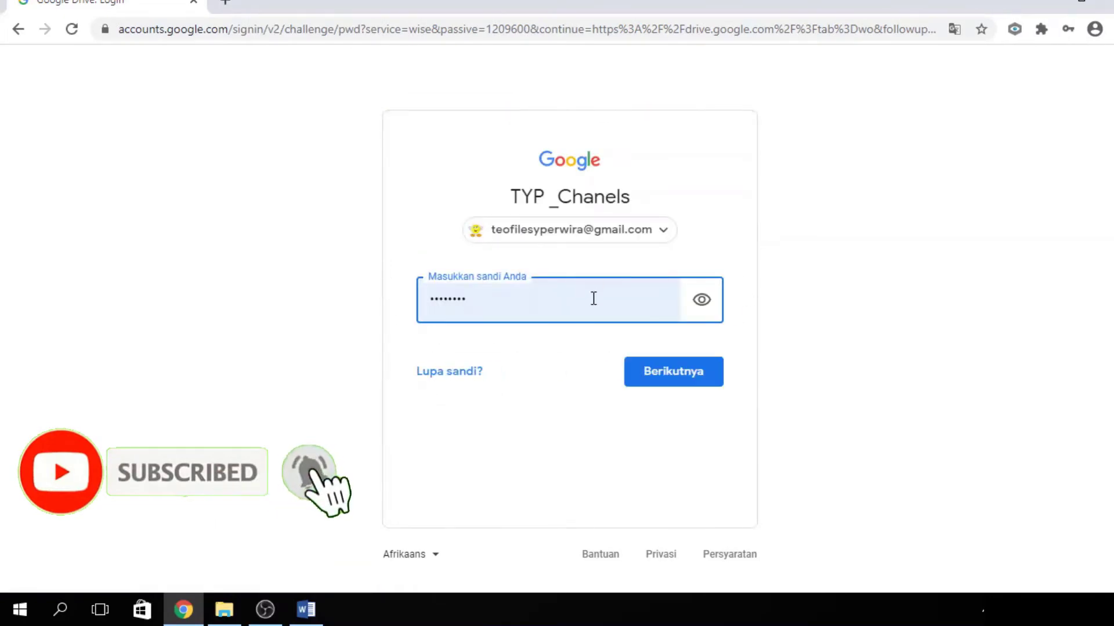
click(588, 308)
key(BackSpace)
key(BackSpace)
key(BackSpace)
key(BackSpace)
key(BackSpace)
key(BackSpace)
key(BackSpace)
key(BackSpace)
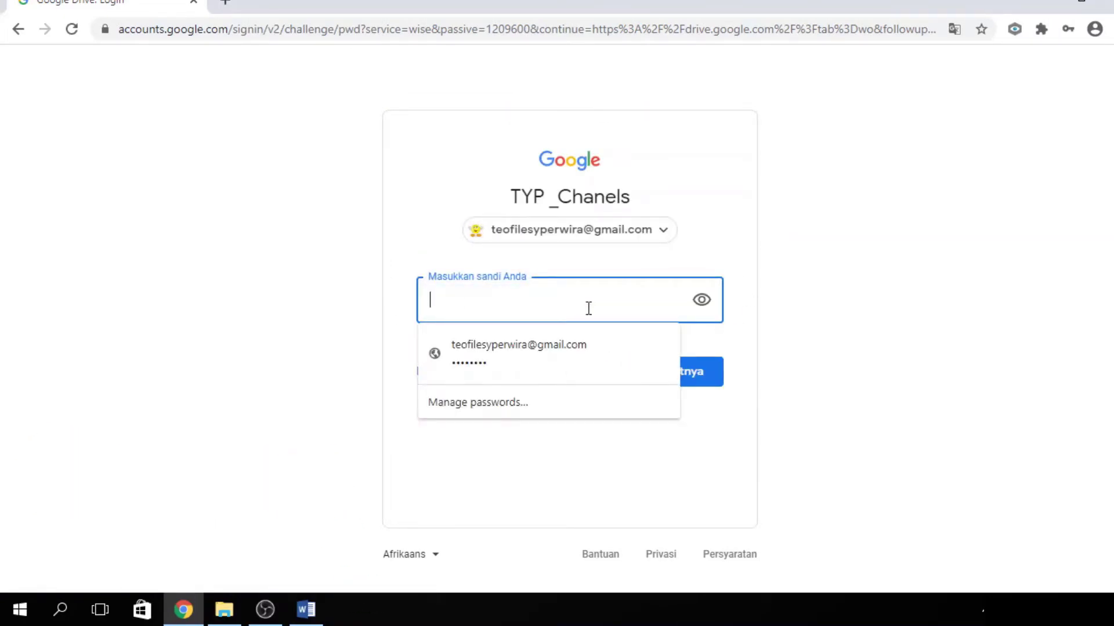
text(•••••)
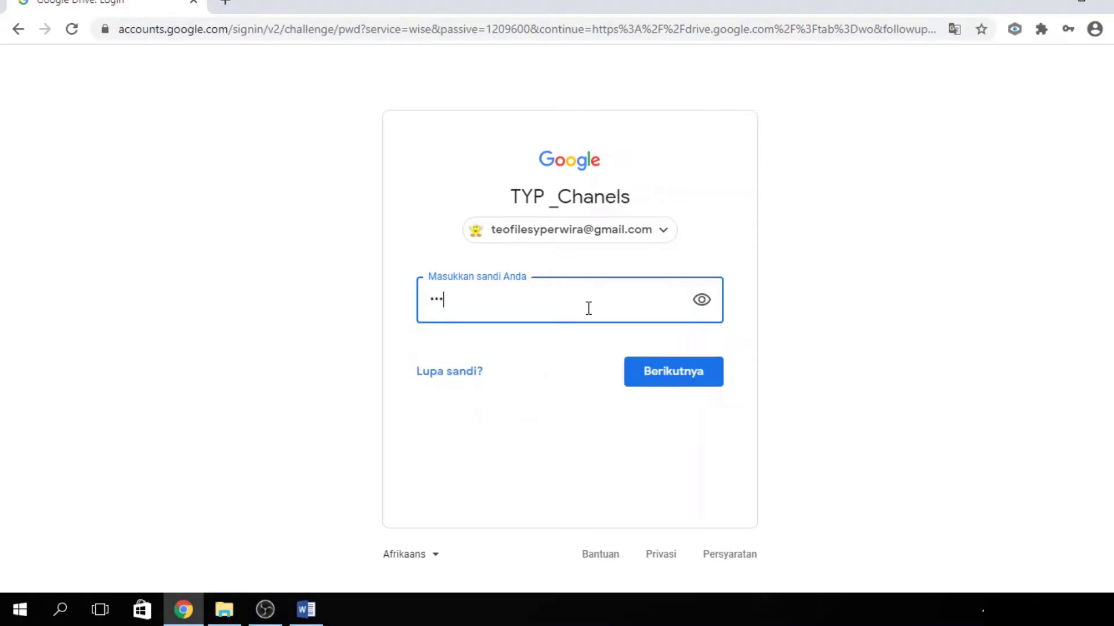
text(•••)
click(675, 386)
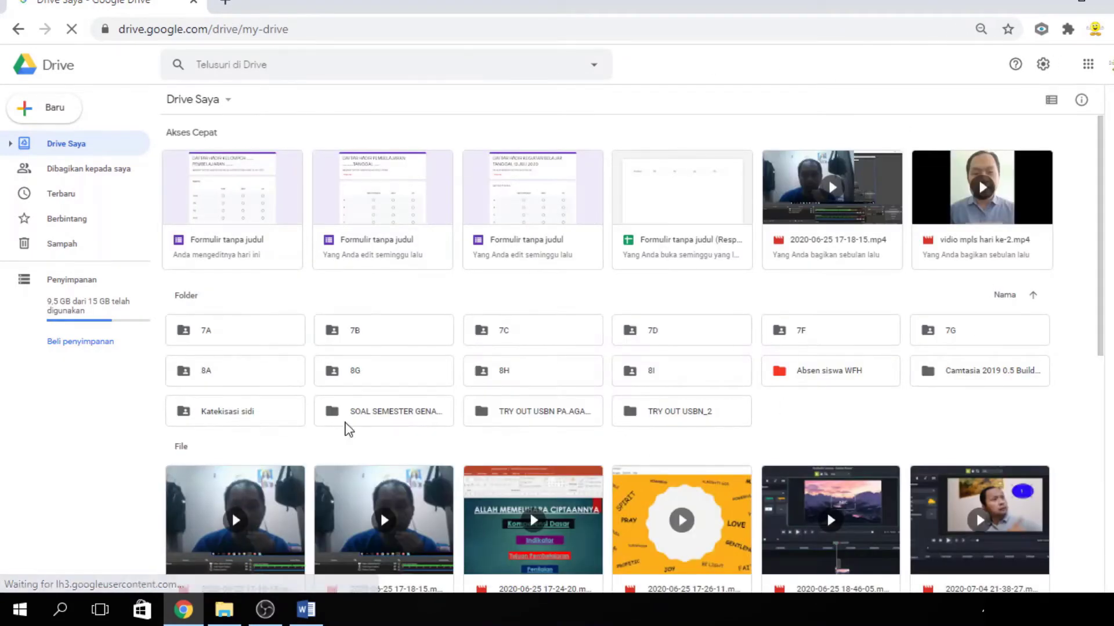
Step: Create a new blank Google Formulir in Drive Saya
drag(1100, 218, 1106, 180)
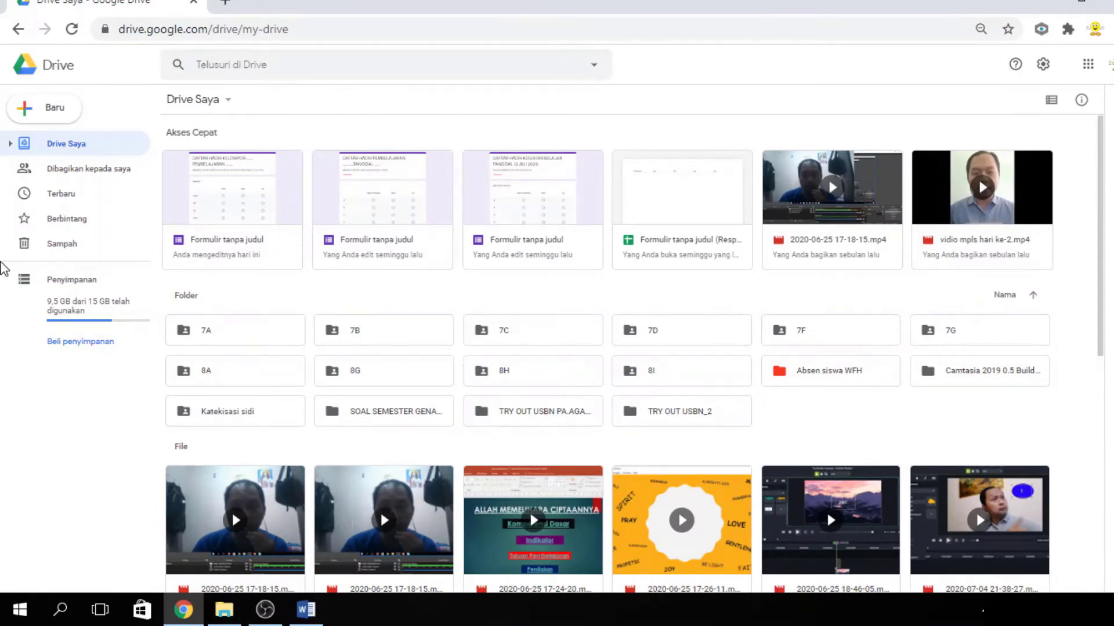
click(44, 119)
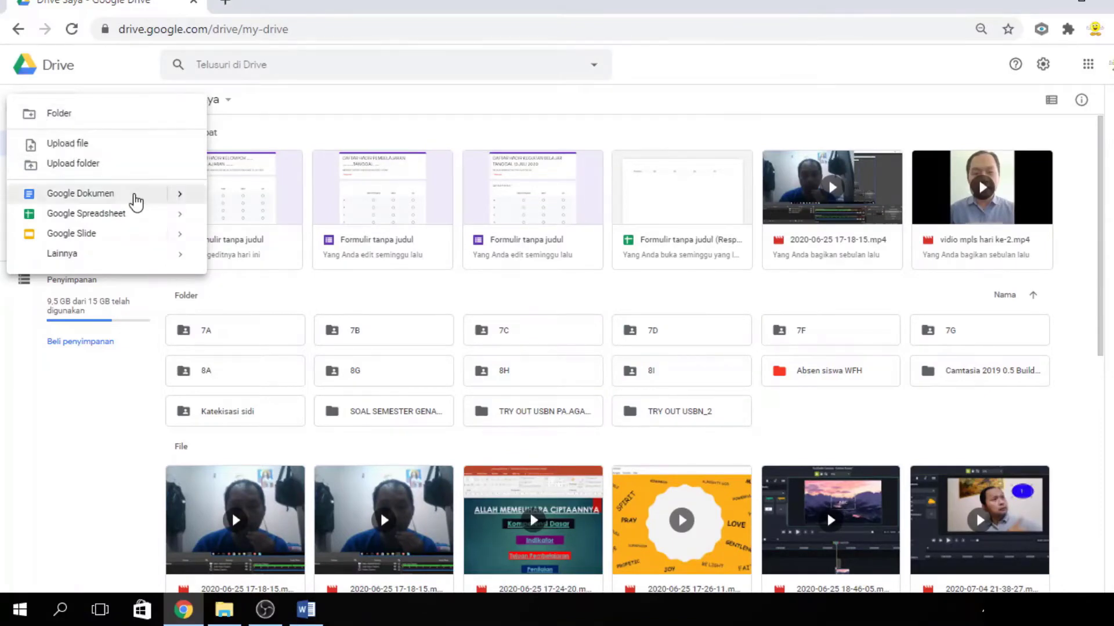
mouse_move(141, 264)
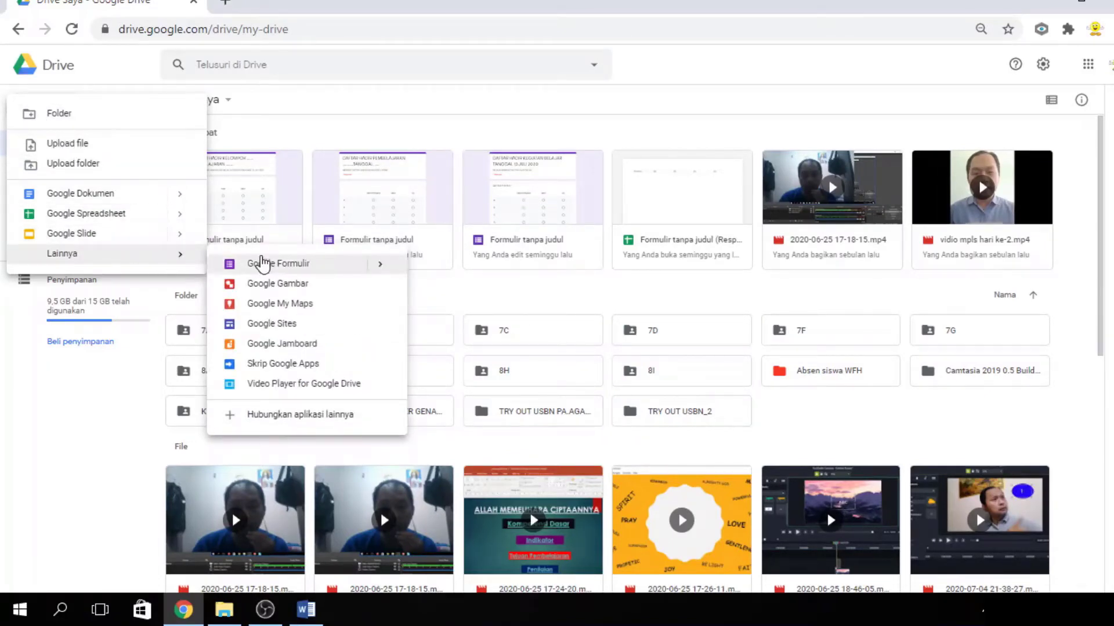
click(262, 263)
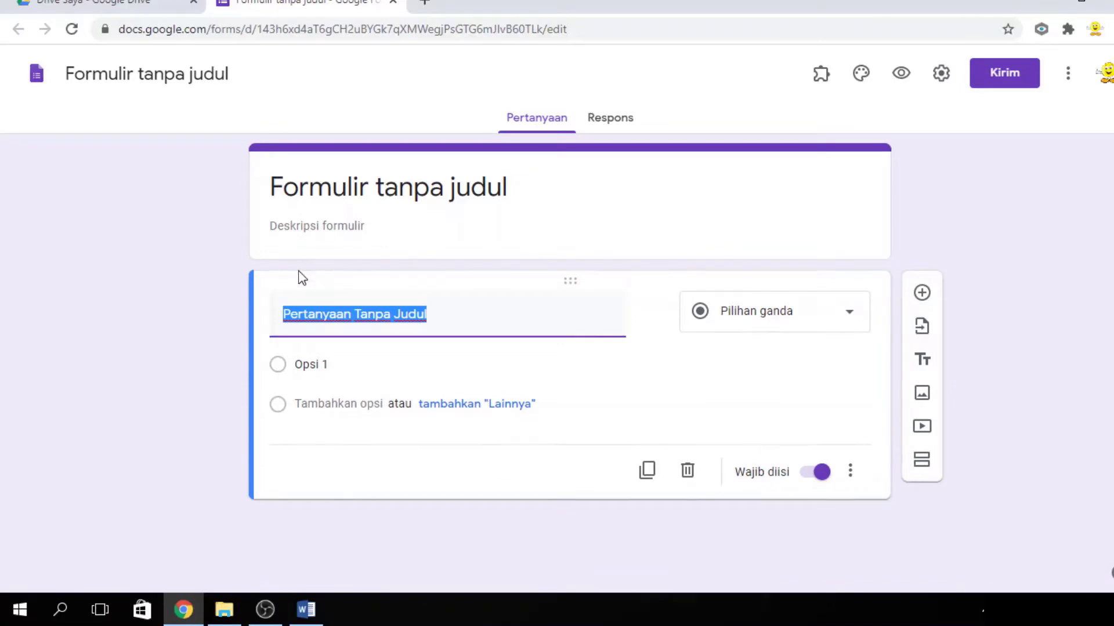
Step: Set the form's title to "DAFTAR HADIR PESERTA PEMBELAJARAN ....."
click(475, 188)
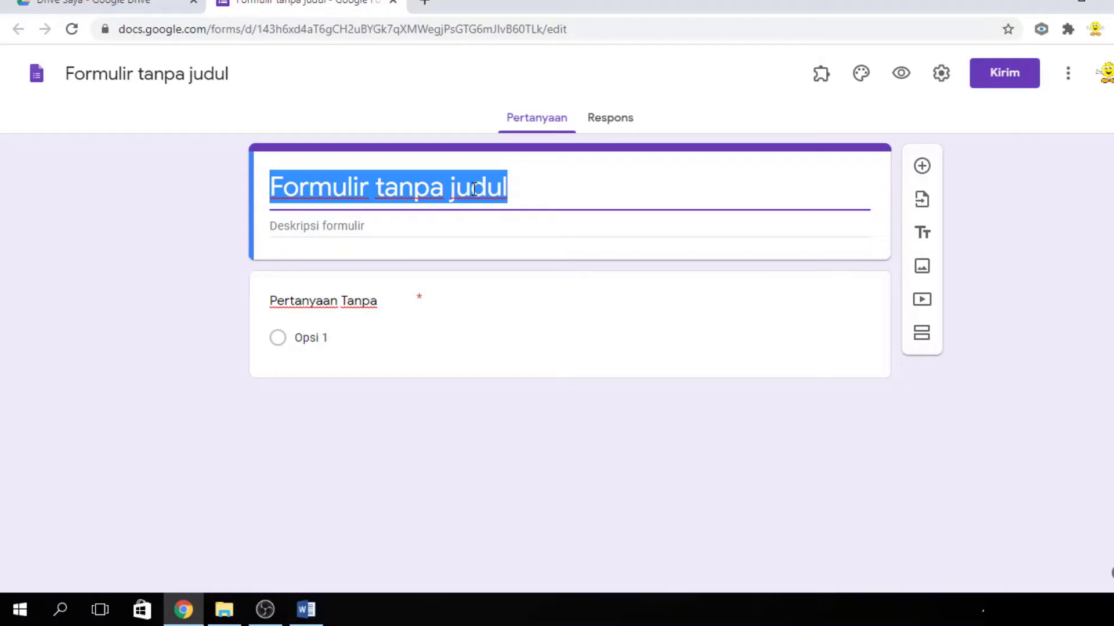
text(da)
key(BackSpace)
key(BackSpace)
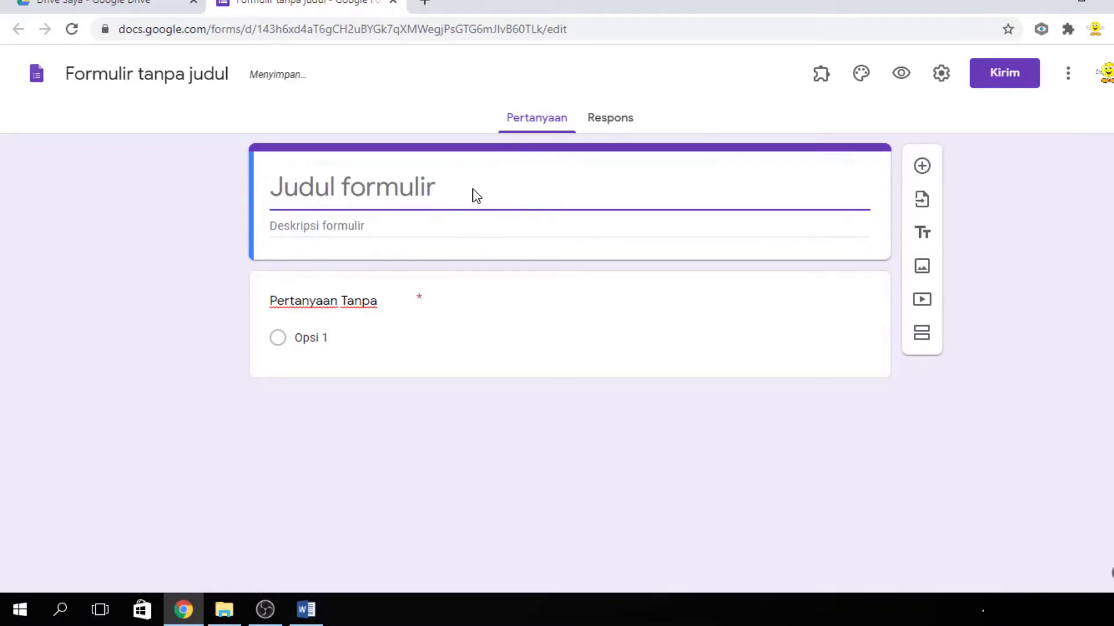
text(DAFTAR )
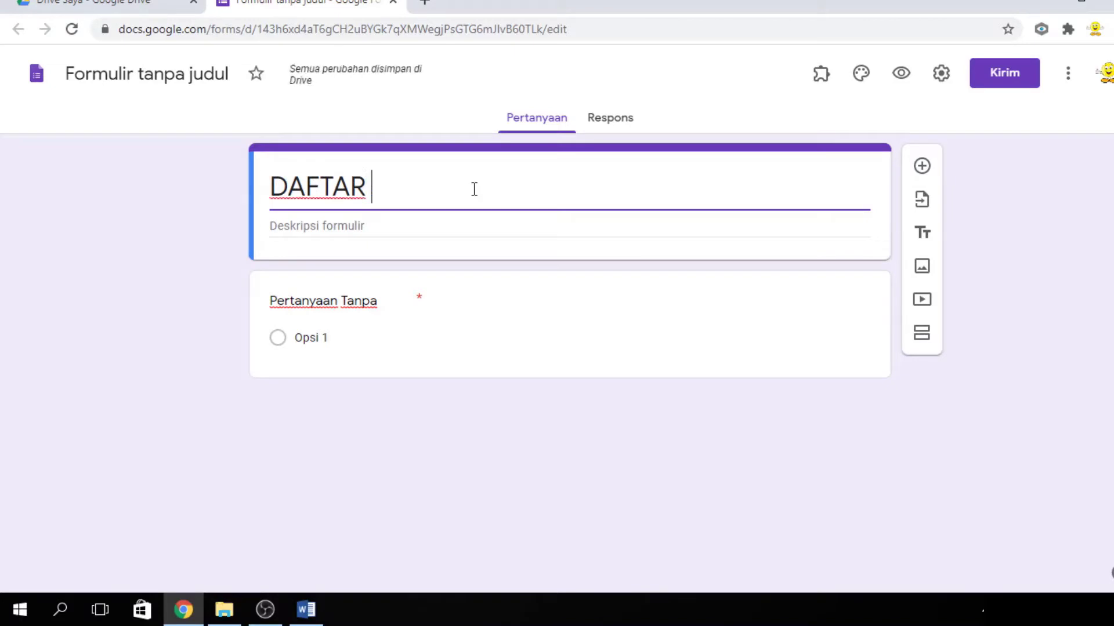
text(HADIR P)
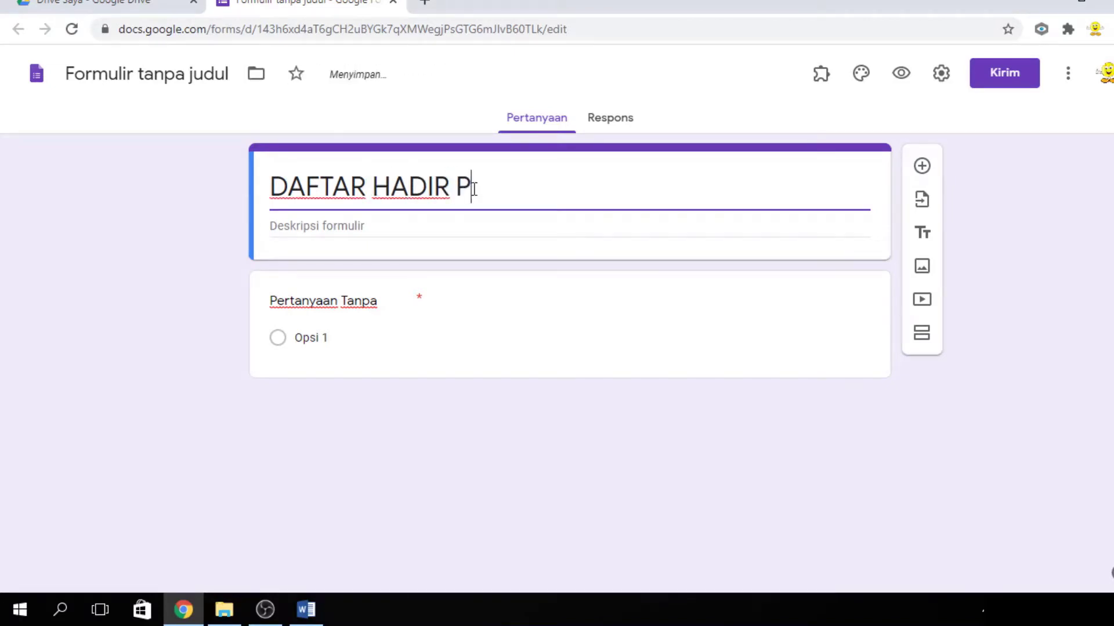
text(ESERTA)
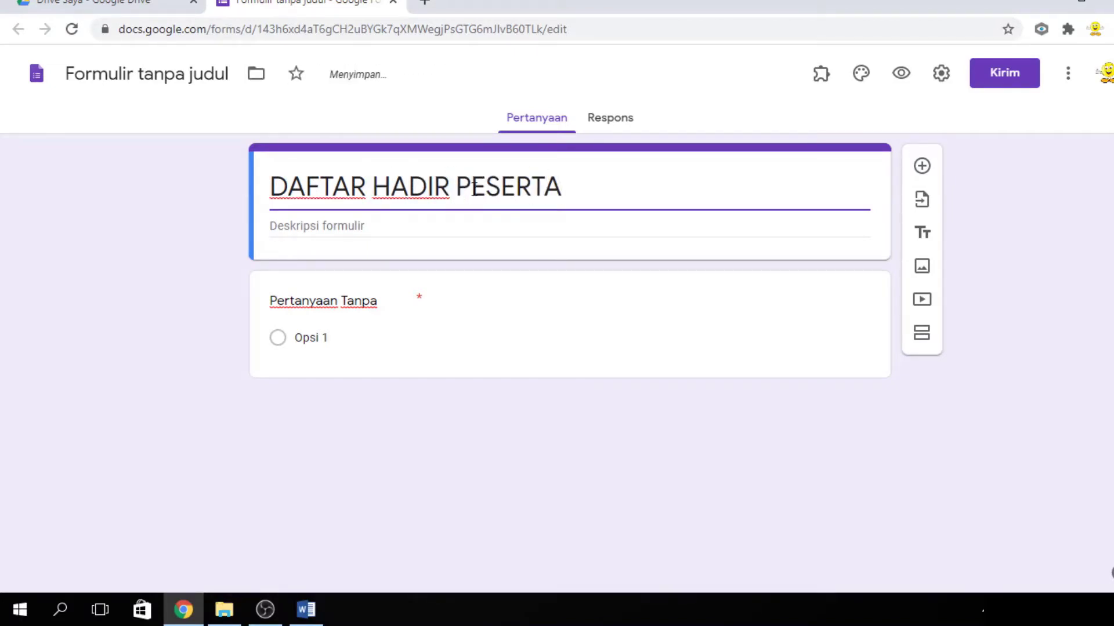
text( P)
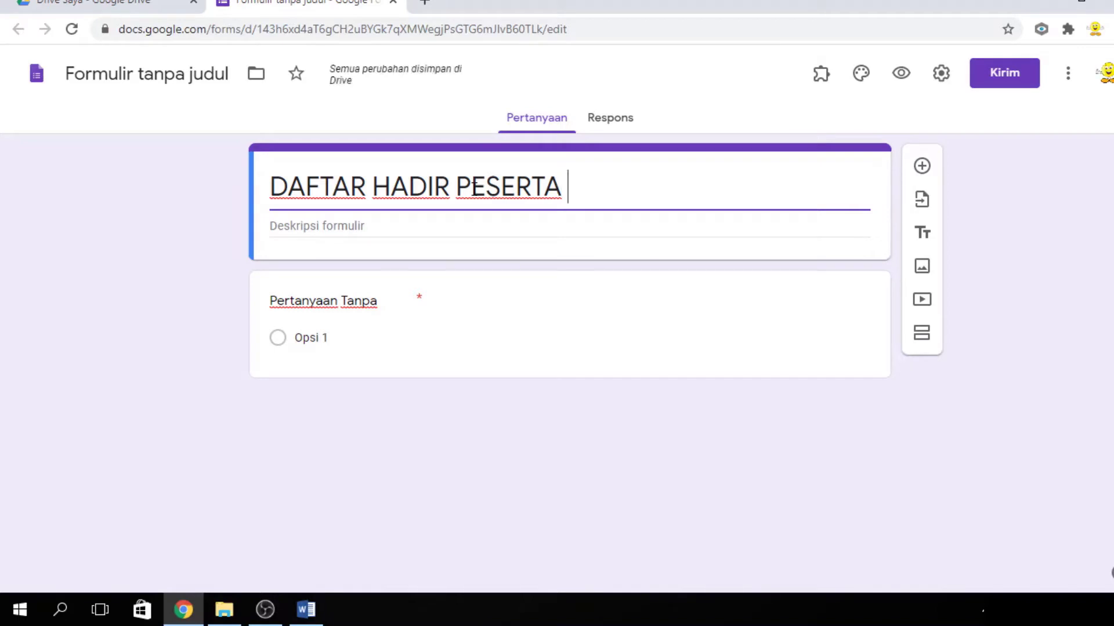
text(EME)
key(BackSpace)
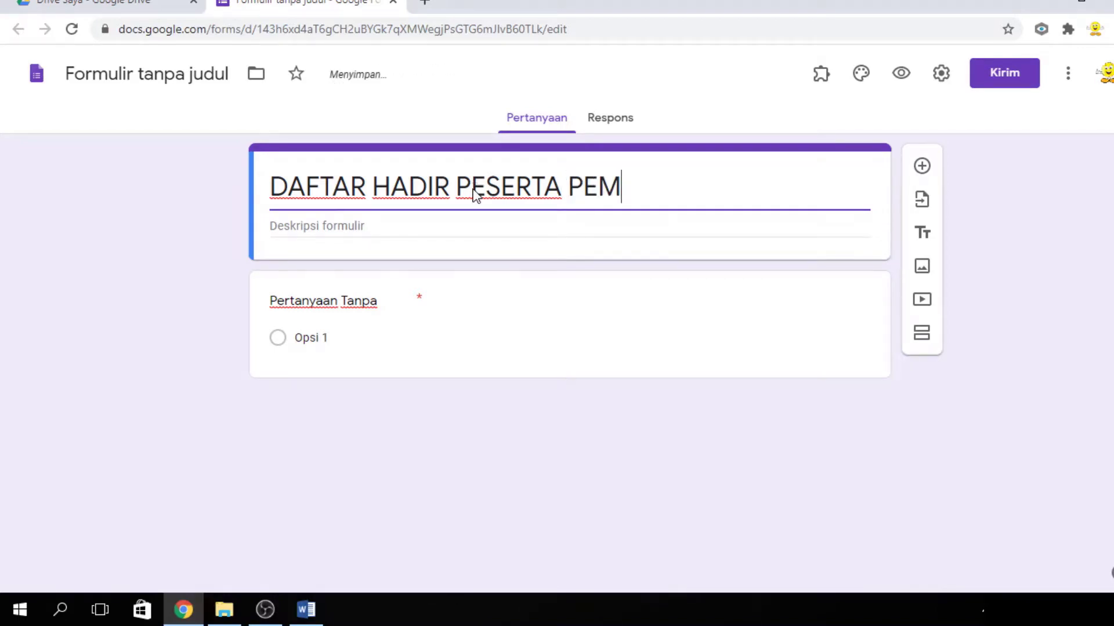
text(BELAJARAN)
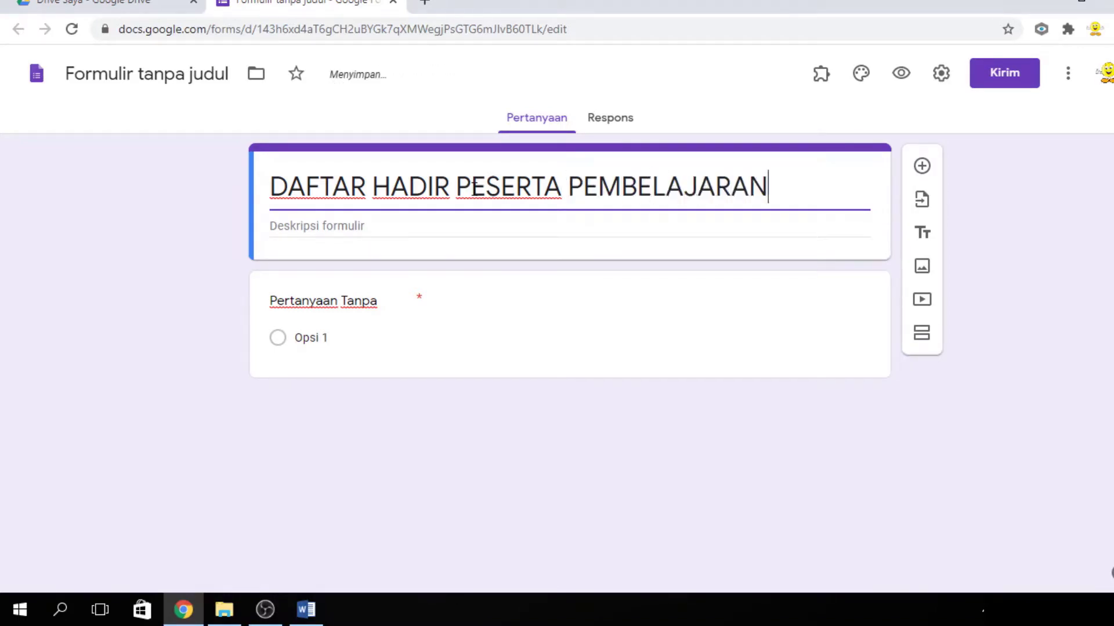
text( .....)
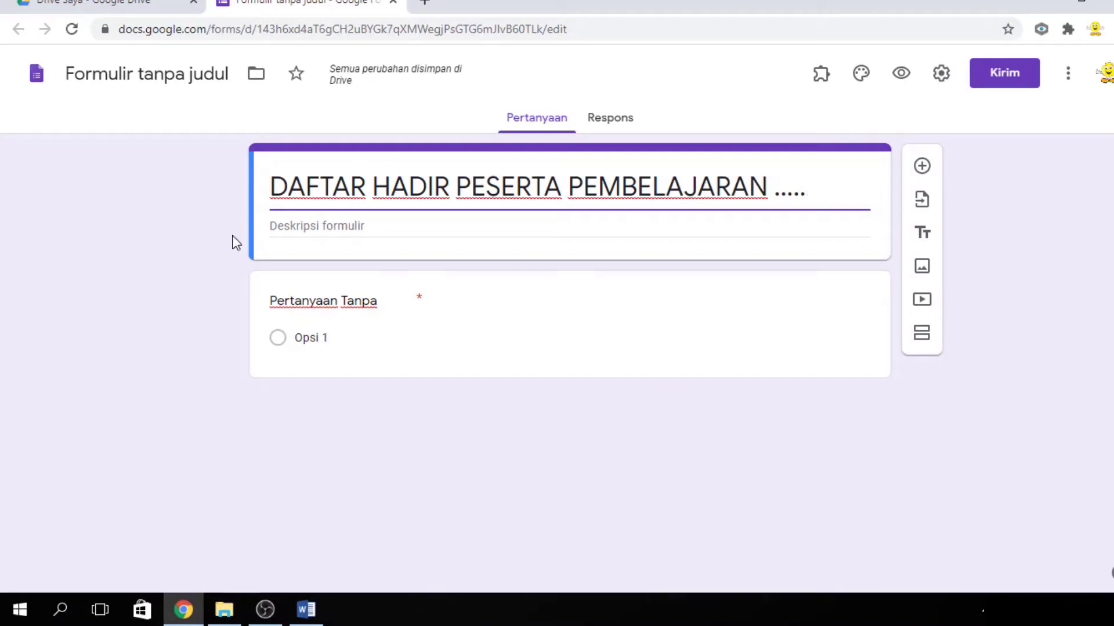
Step: Enter "MEMBUAT DAFTAR HADIR ONLINE," as the form's description
click(310, 232)
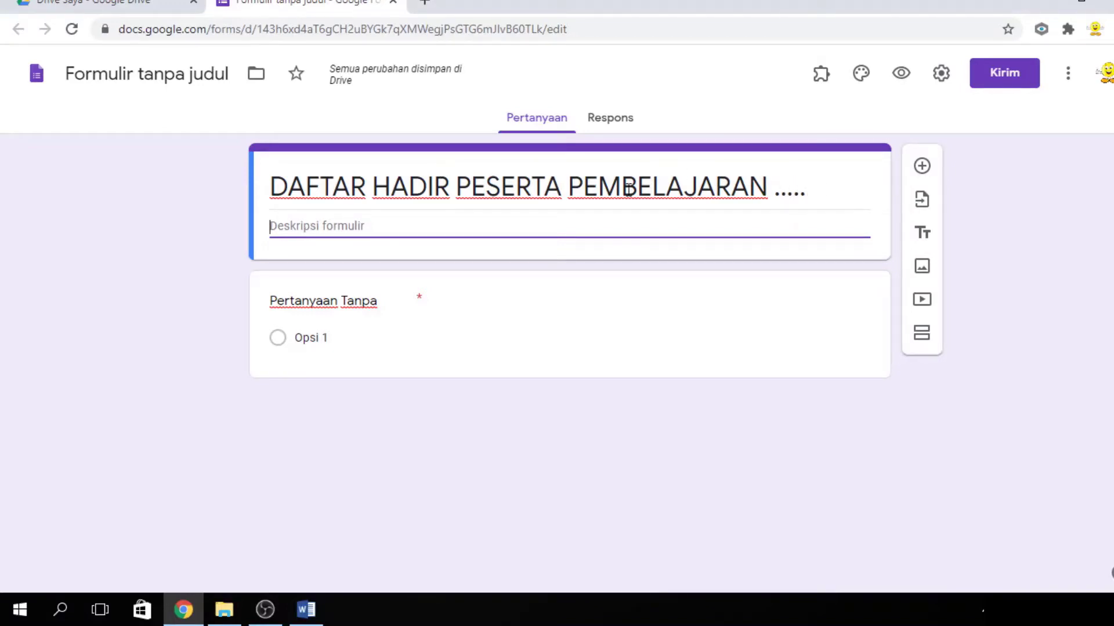
click(548, 224)
click(547, 224)
text(MEMBUAT)
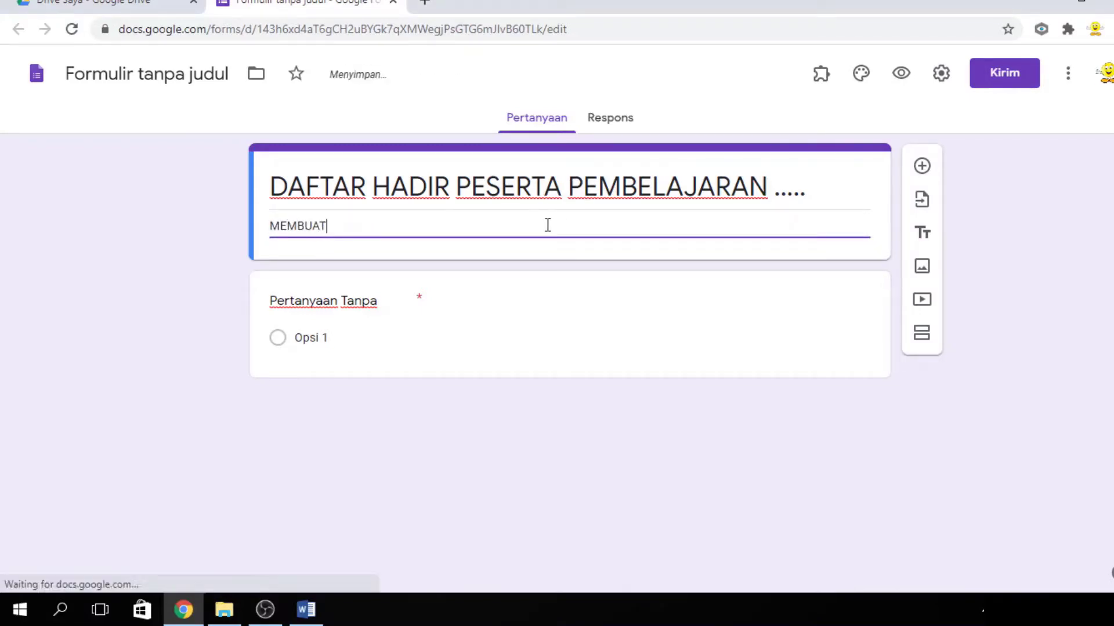
text( MATERI)
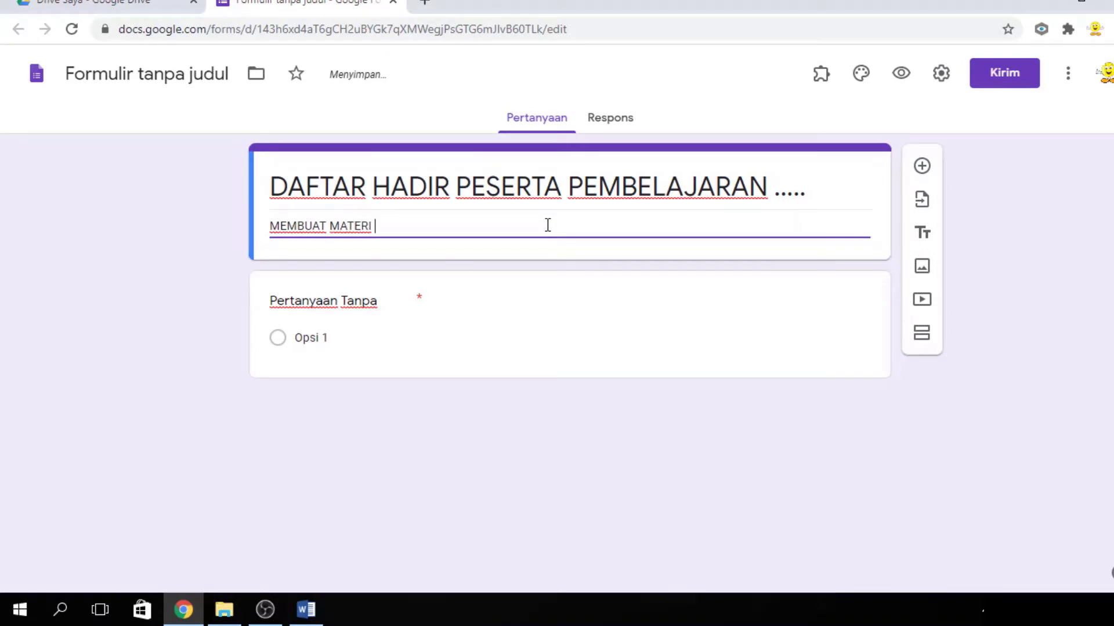
key(BackSpace)
key(BackSpace)
key(BackSpace)
key(BackSpace)
key(BackSpace)
key(BackSpace)
key(BackSpace)
text(DAFTAR HADIR)
key(BackSpace)
key(BackSpace)
text(IR ONL)
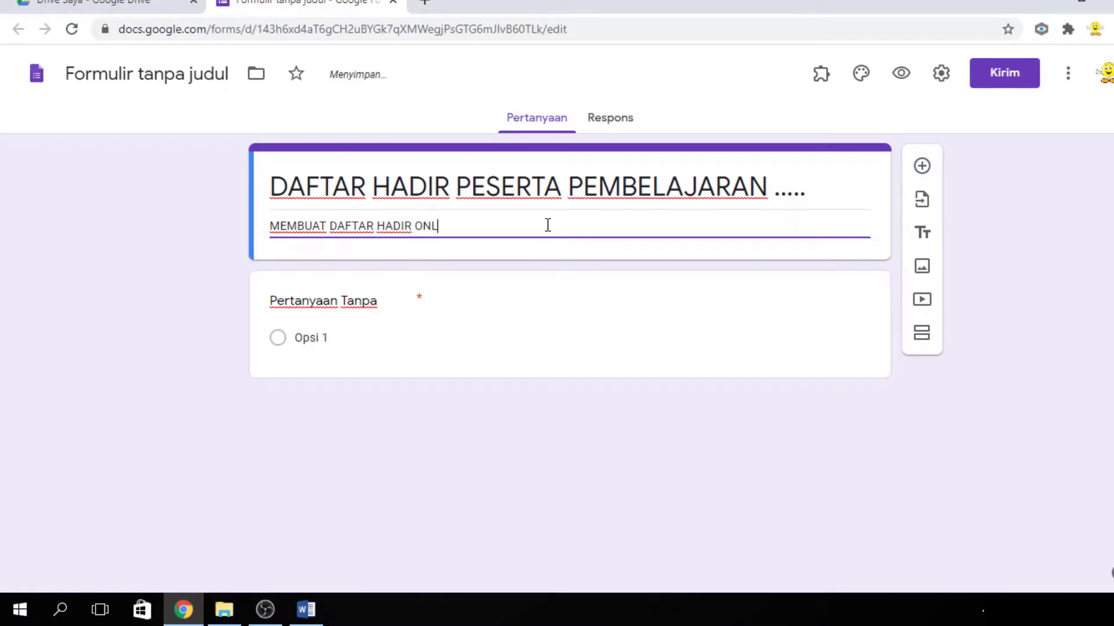
text(INE,)
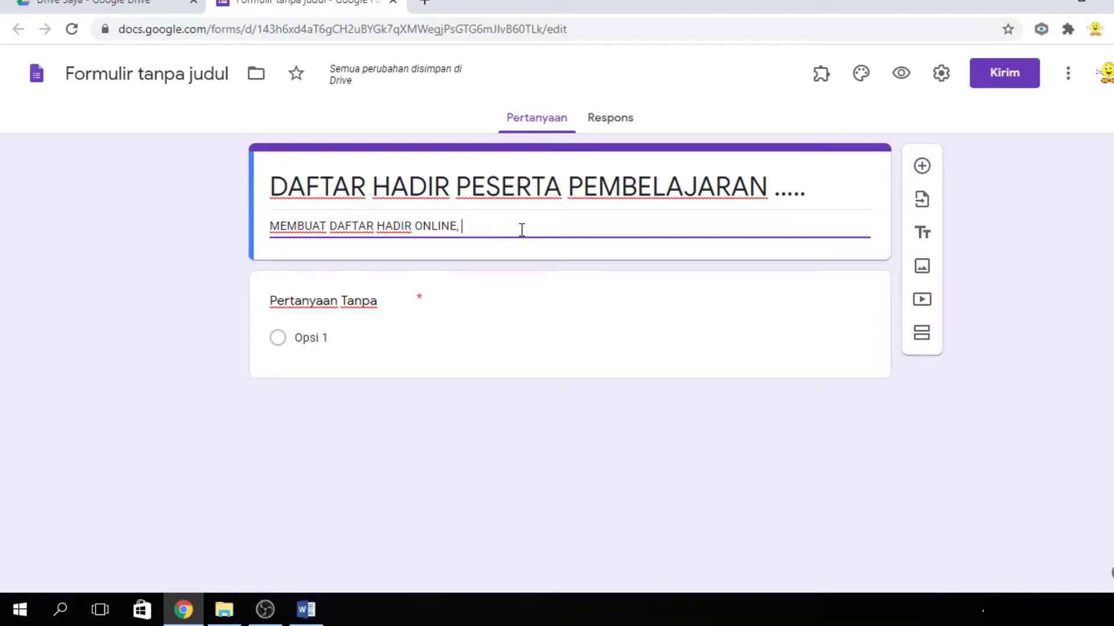
Step: Append the day and date "KAMIS, 16 JULI 2020" to the form's description
text(16 JULU)
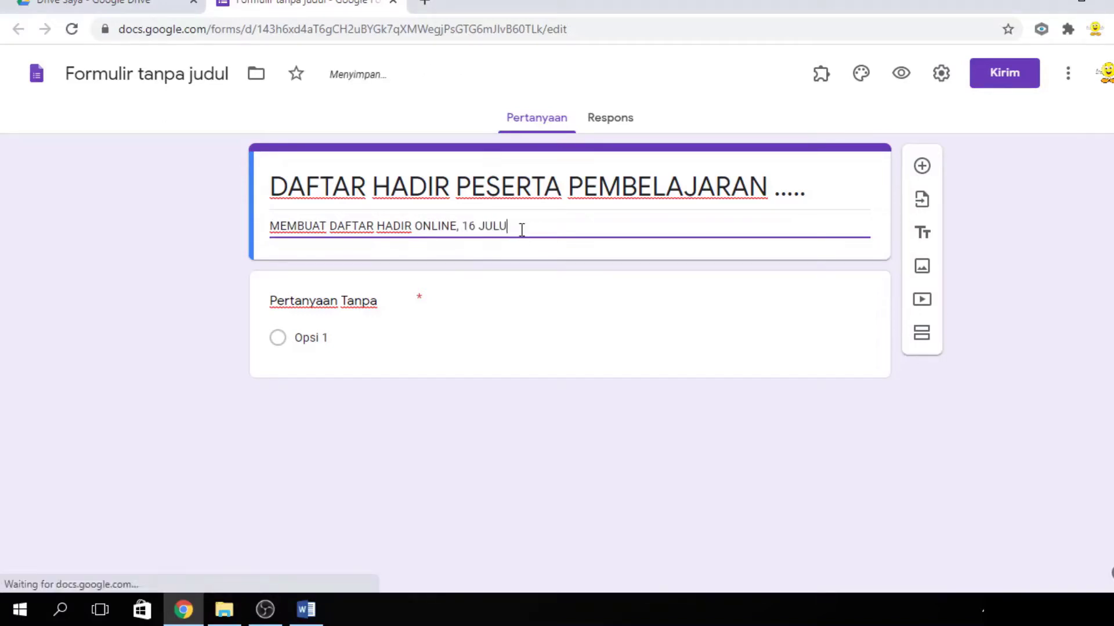
text(I 2020)
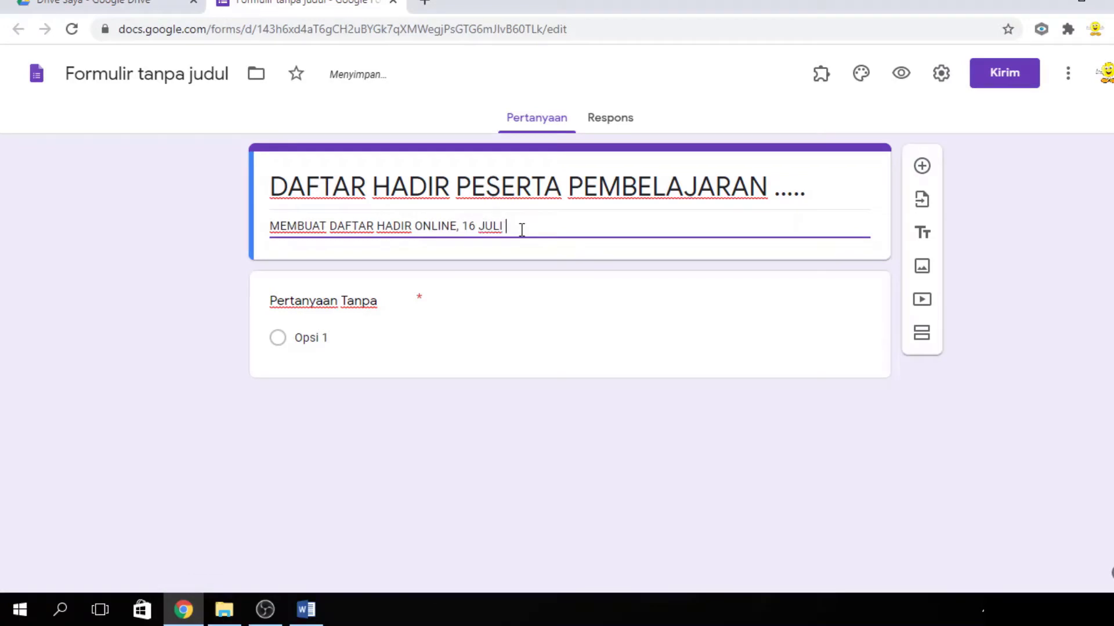
key(Left)
key(Left)
key(Left)
key(Left)
key(Left)
key(Left)
key(Left)
key(Left)
key(Left)
key(Left)
key(Left)
key(Left)
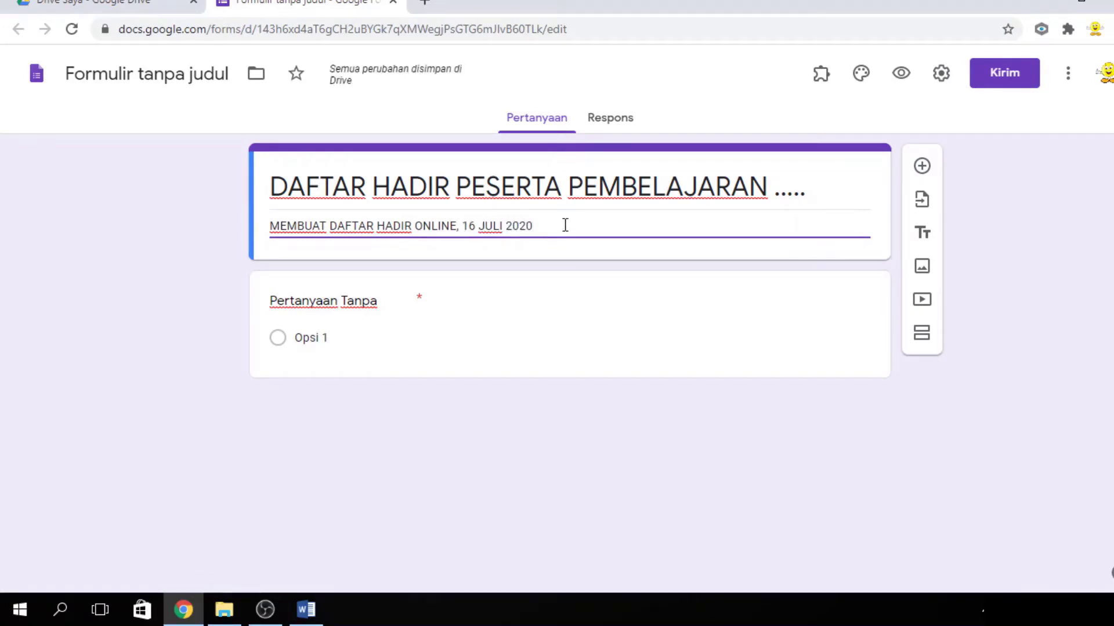
text(KAMIS,)
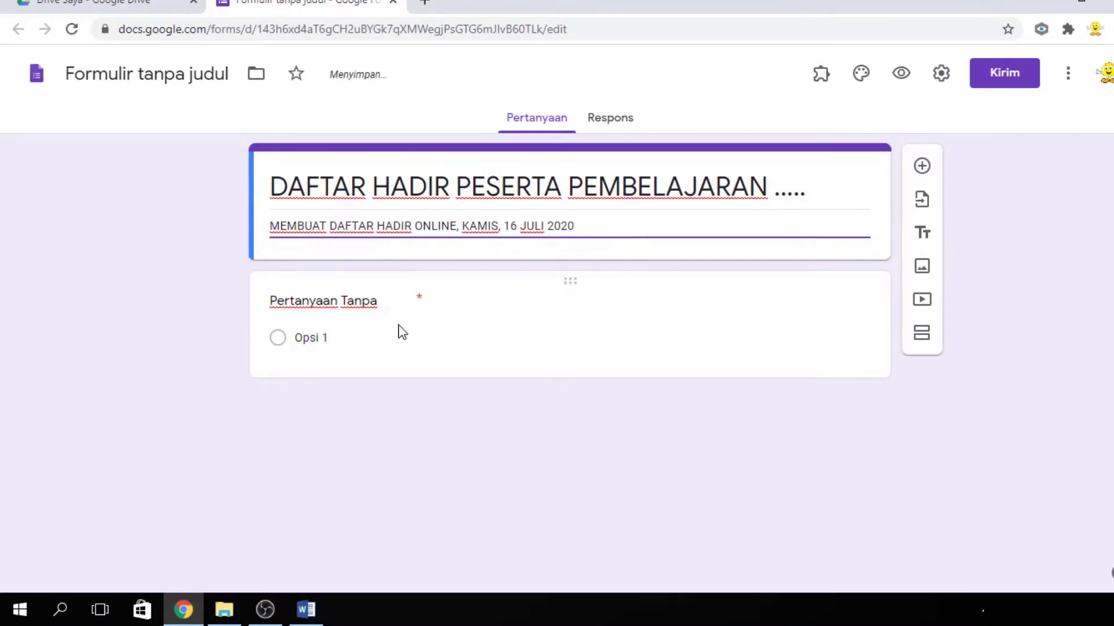
Step: Replace the first question's placeholder title with "Peserta"
click(404, 302)
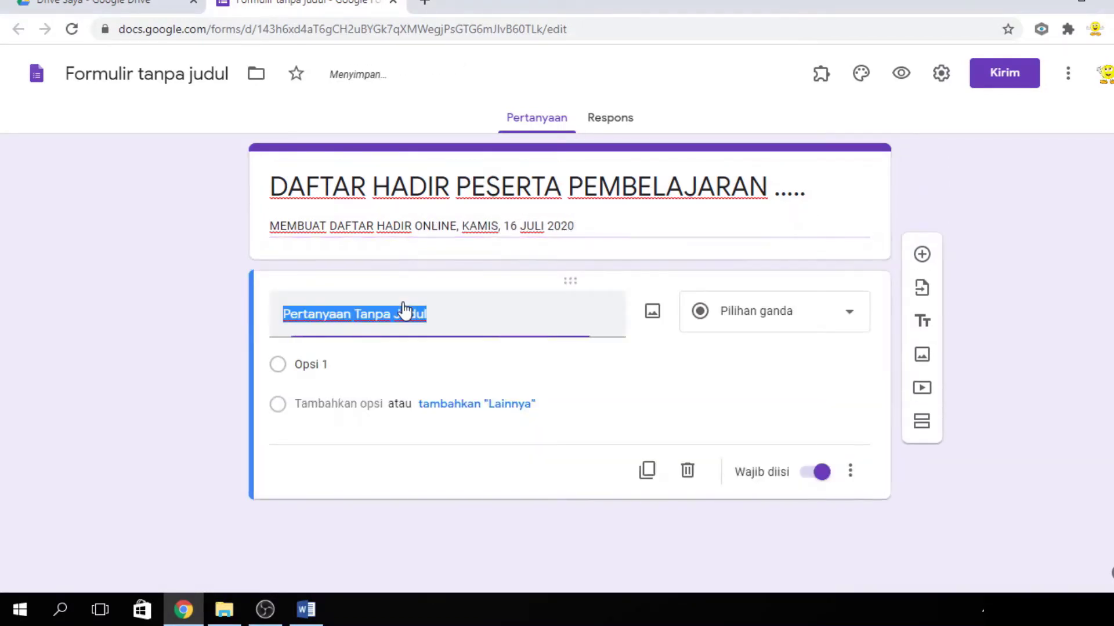
click(441, 327)
drag(430, 316, 273, 319)
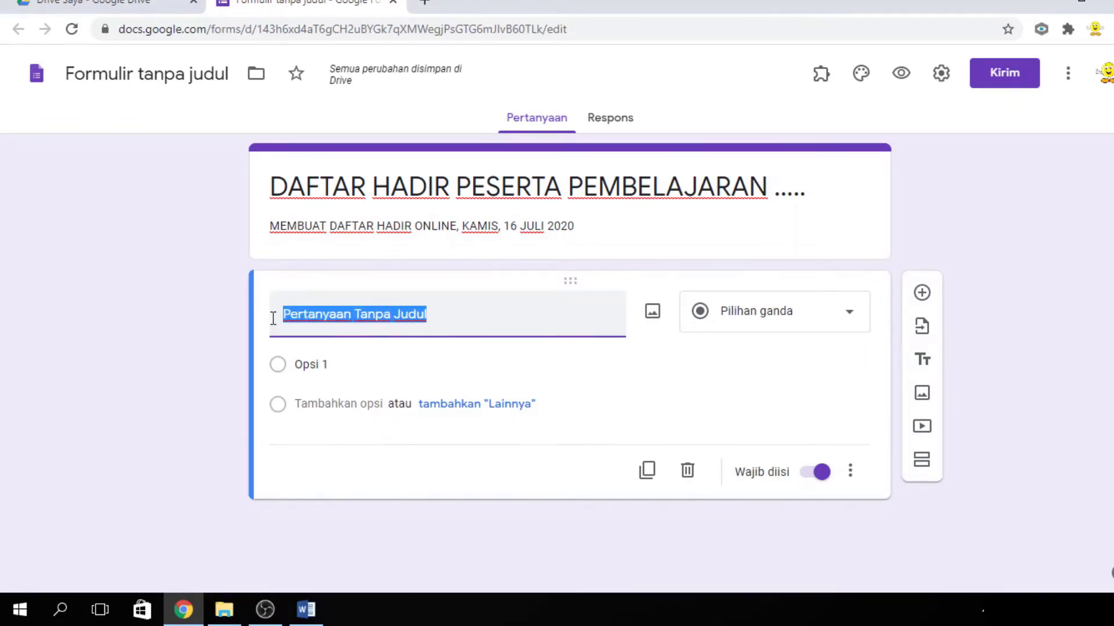
text(PESE)
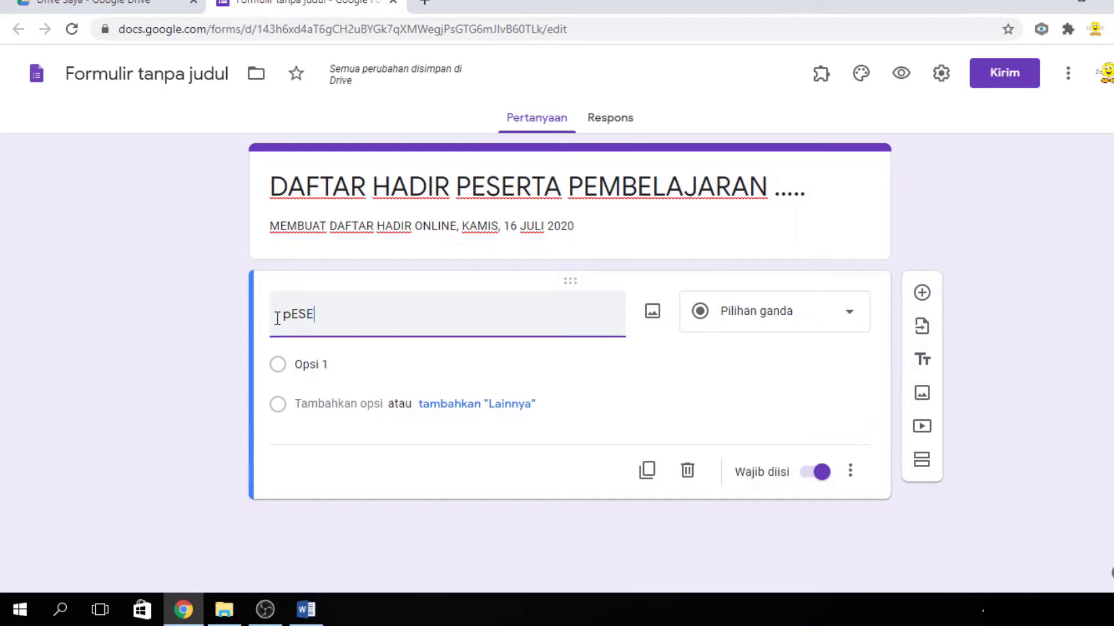
key(BackSpace)
key(BackSpace)
key(BackSpace)
key(BackSpace)
text(Peserta)
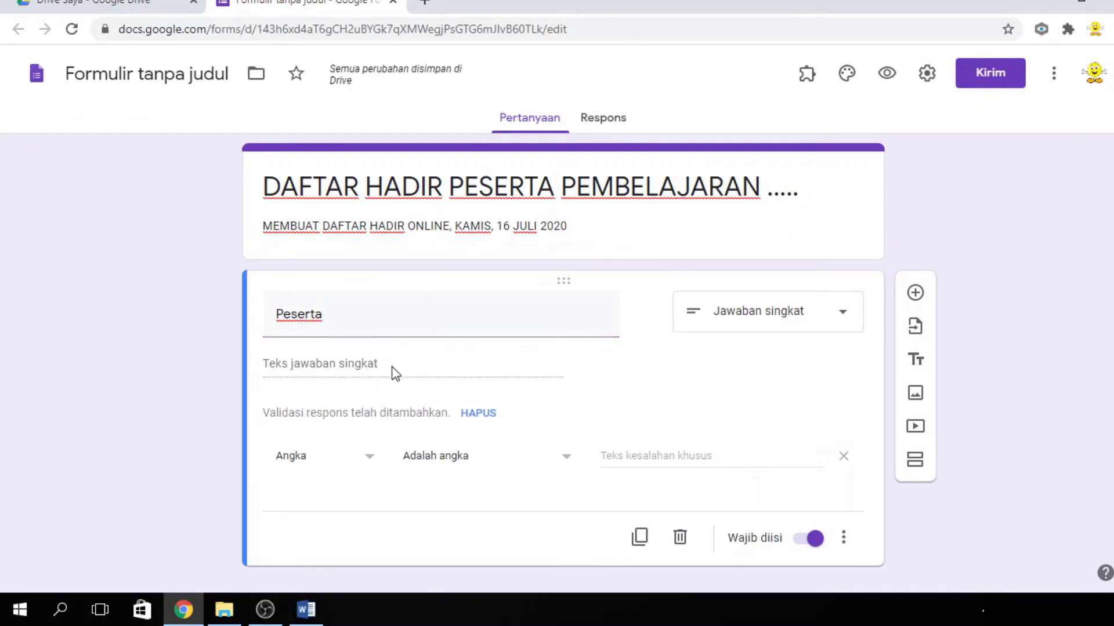
Step: Change the "Peserta" question's type to a multiple-choice grid (Kisi pilihan ganda)
click(405, 322)
click(752, 325)
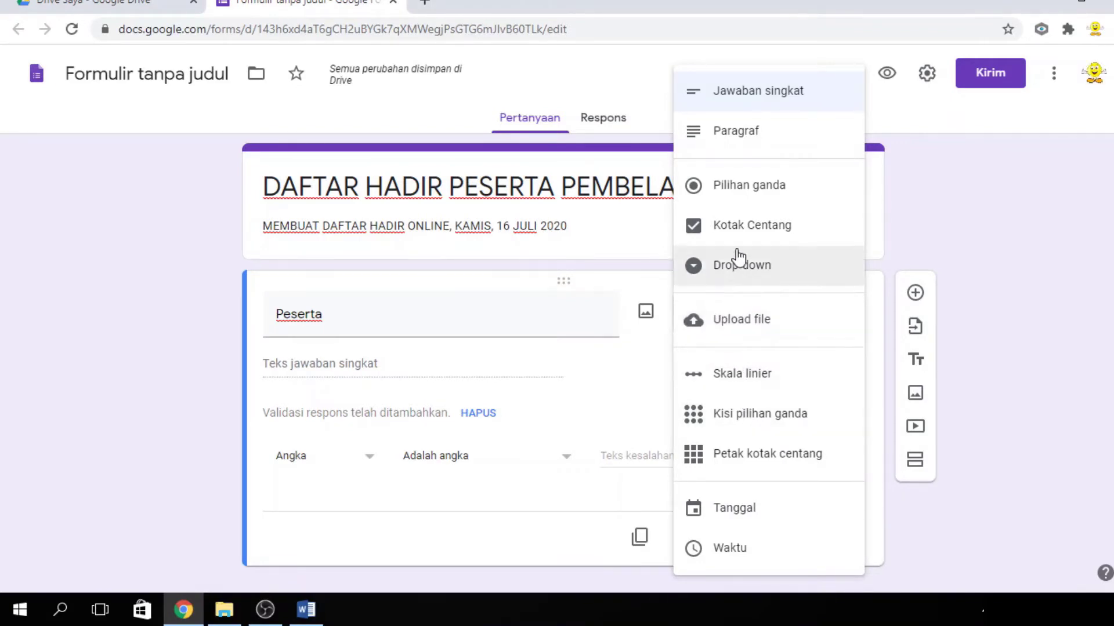
click(737, 422)
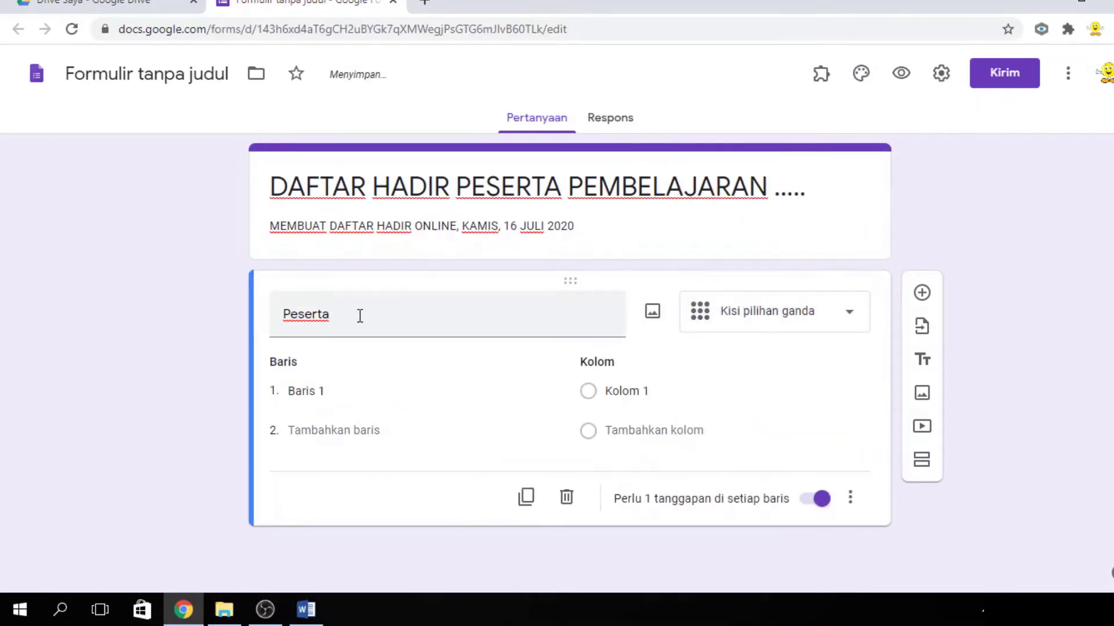
Step: Replace the placeholder label of the grid's first row with "A"
click(322, 391)
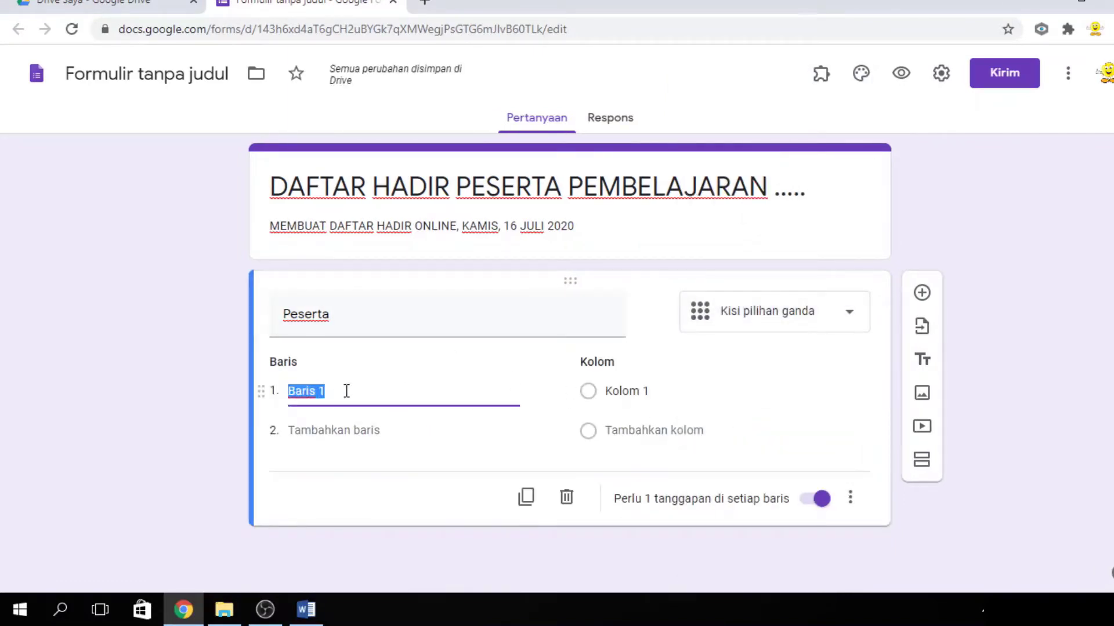
drag(347, 391, 284, 392)
click(343, 393)
key(BackSpace)
text(Y)
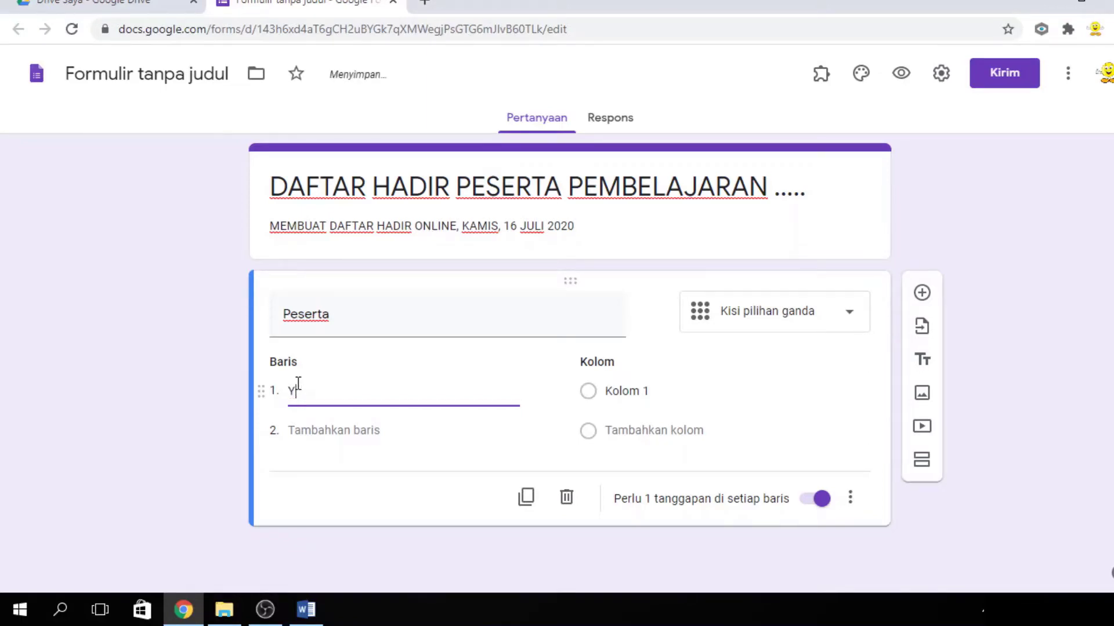
key(BackSpace)
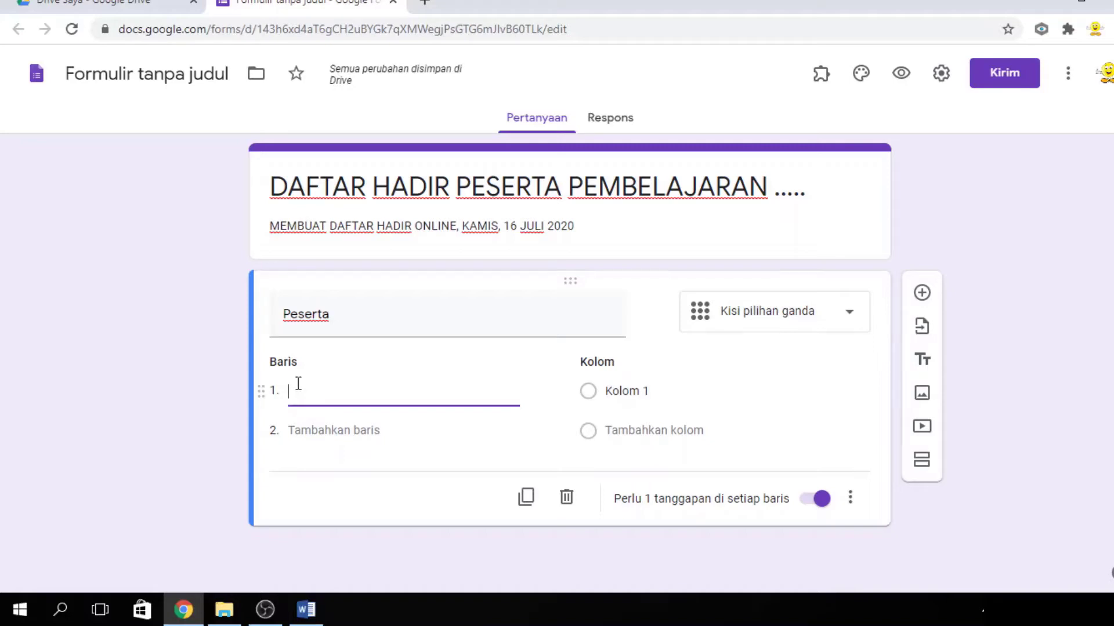
text(A)
Step: Add four more rows to the "Peserta" grid, labelled "B", "C", "D" and "E"
click(363, 430)
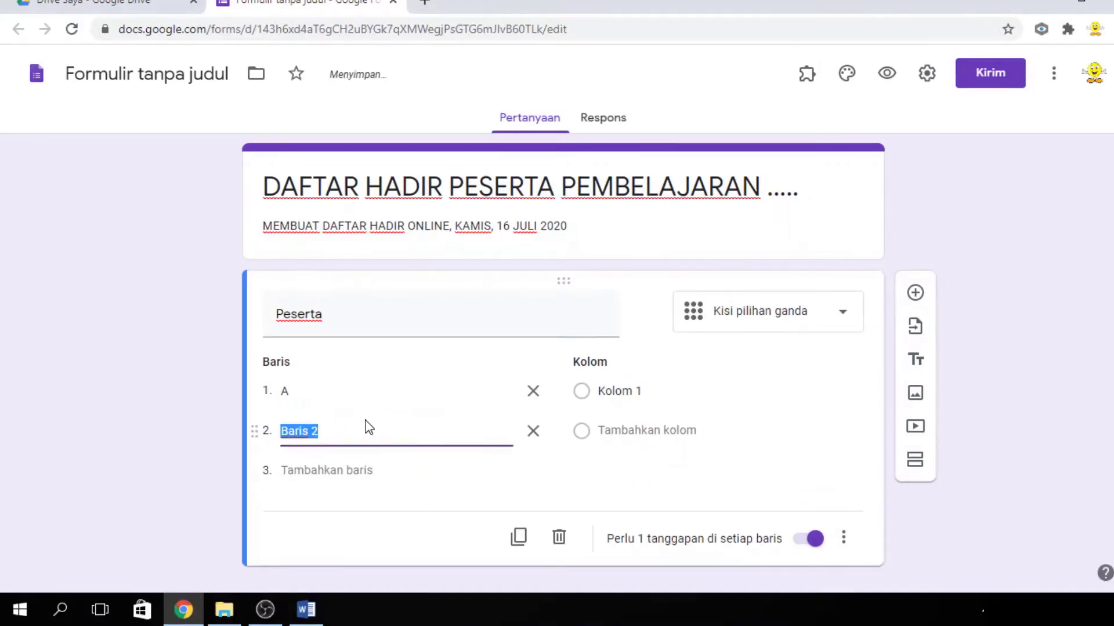
text(B)
key(Return)
text(C)
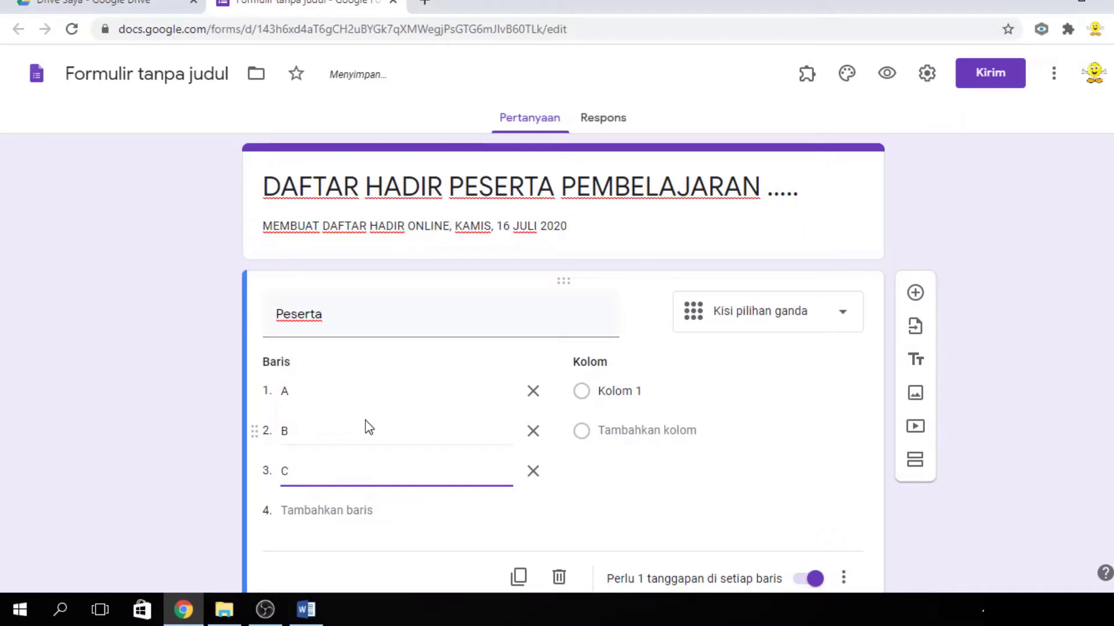
key(Return)
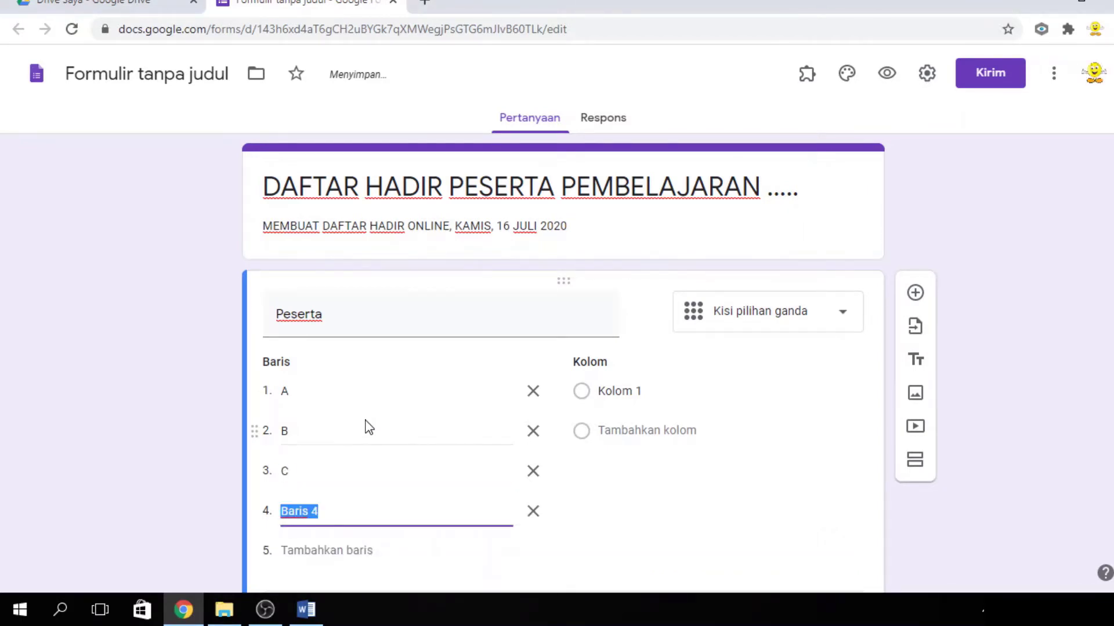
text(D)
key(Return)
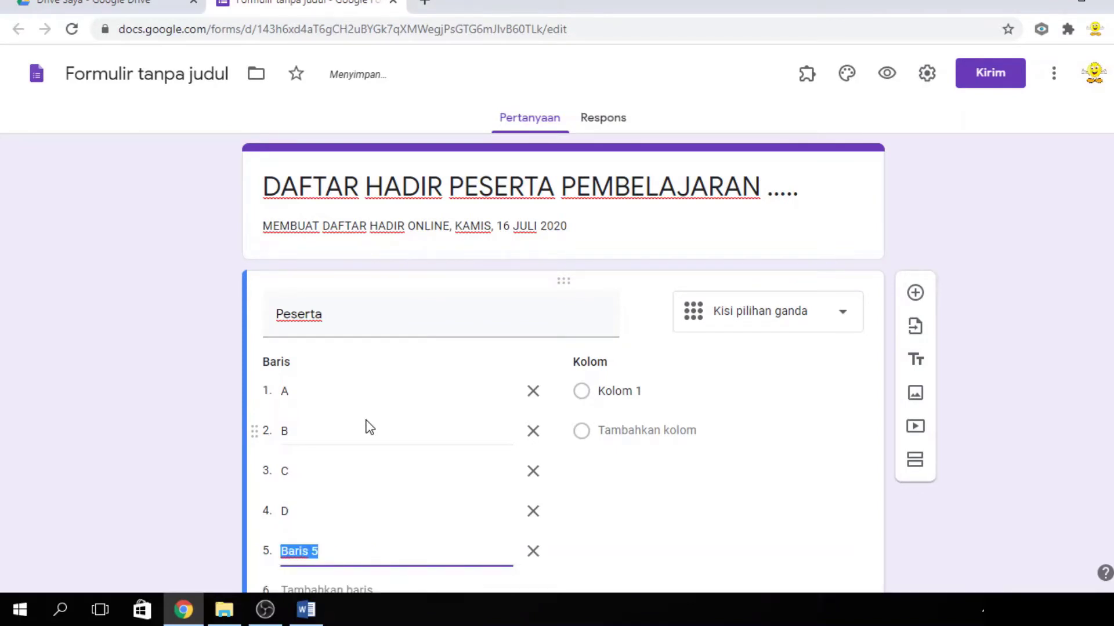
text(E)
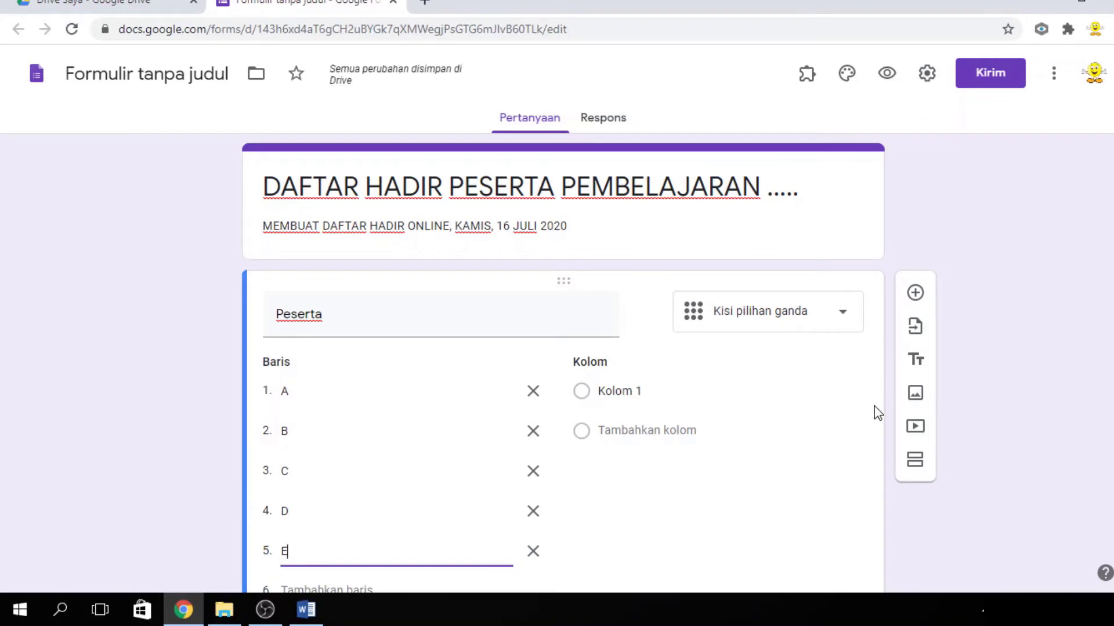
scroll(590, 363, down, 2)
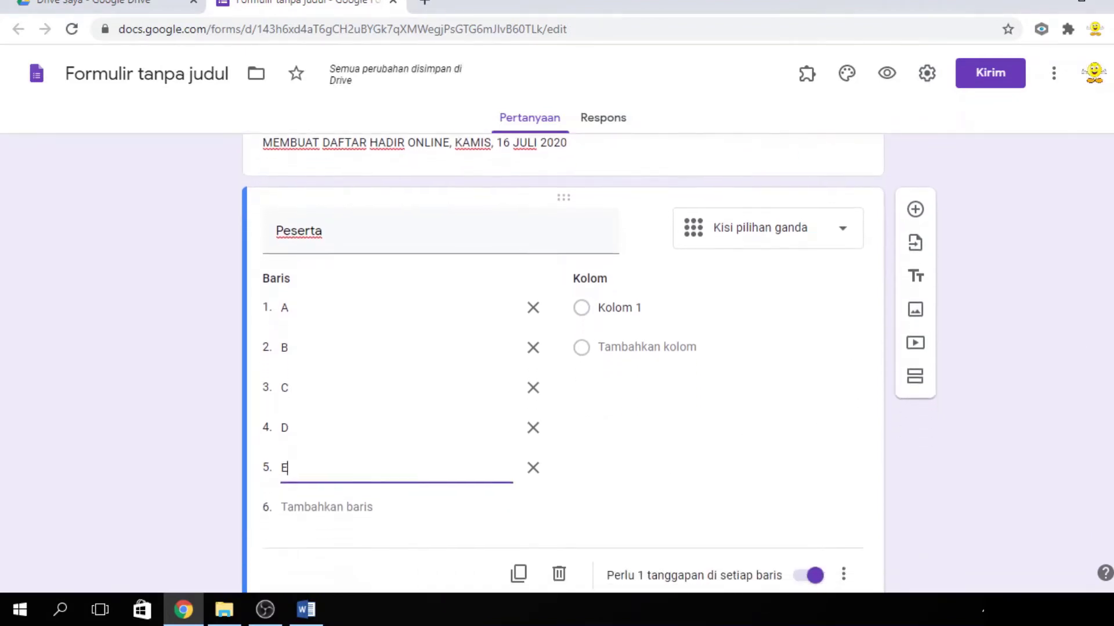
scroll(590, 364, down, 1)
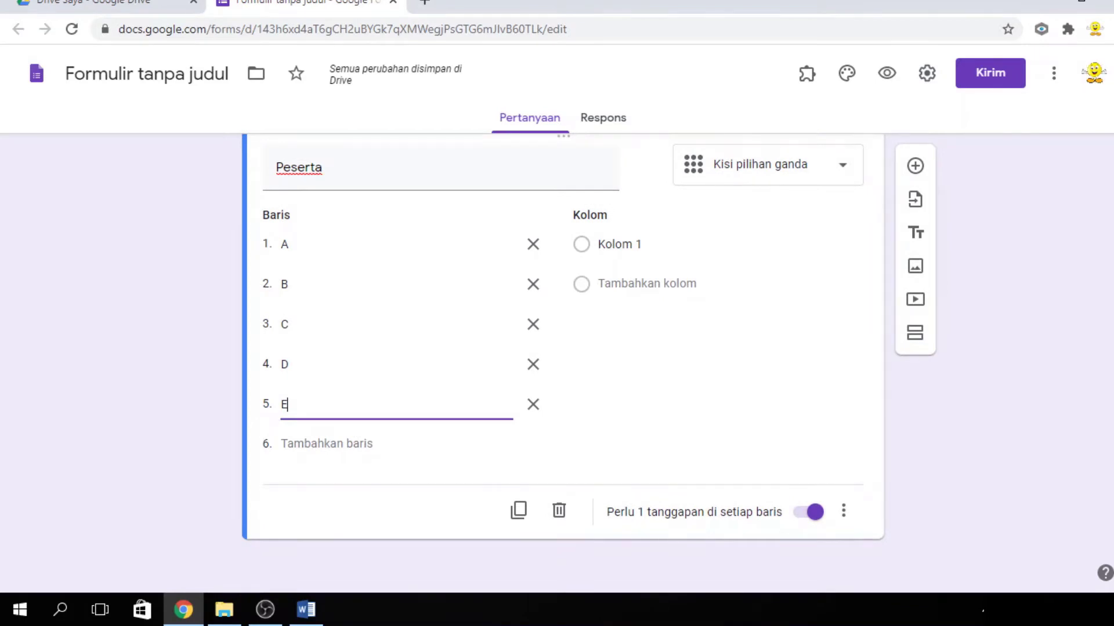
scroll(590, 364, up, 3)
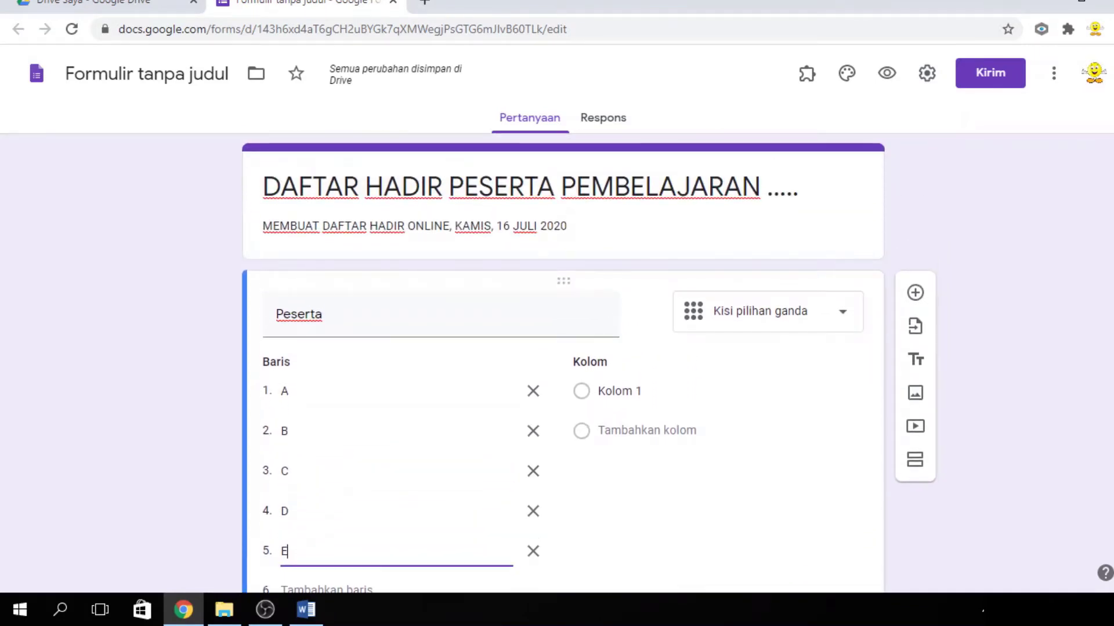
scroll(589, 363, down, 1)
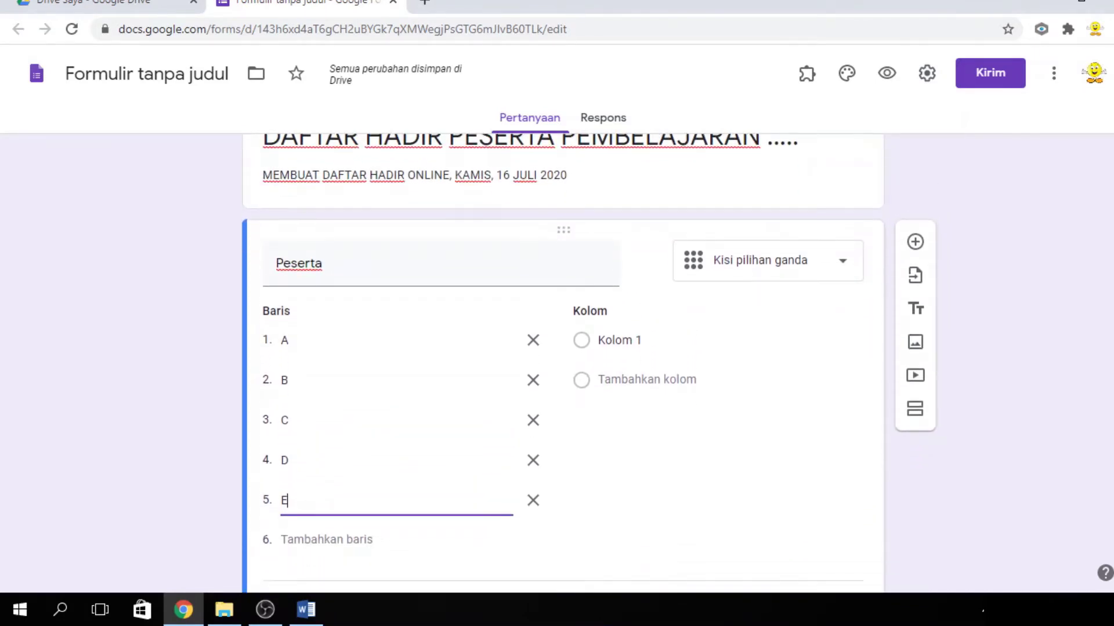
click(356, 336)
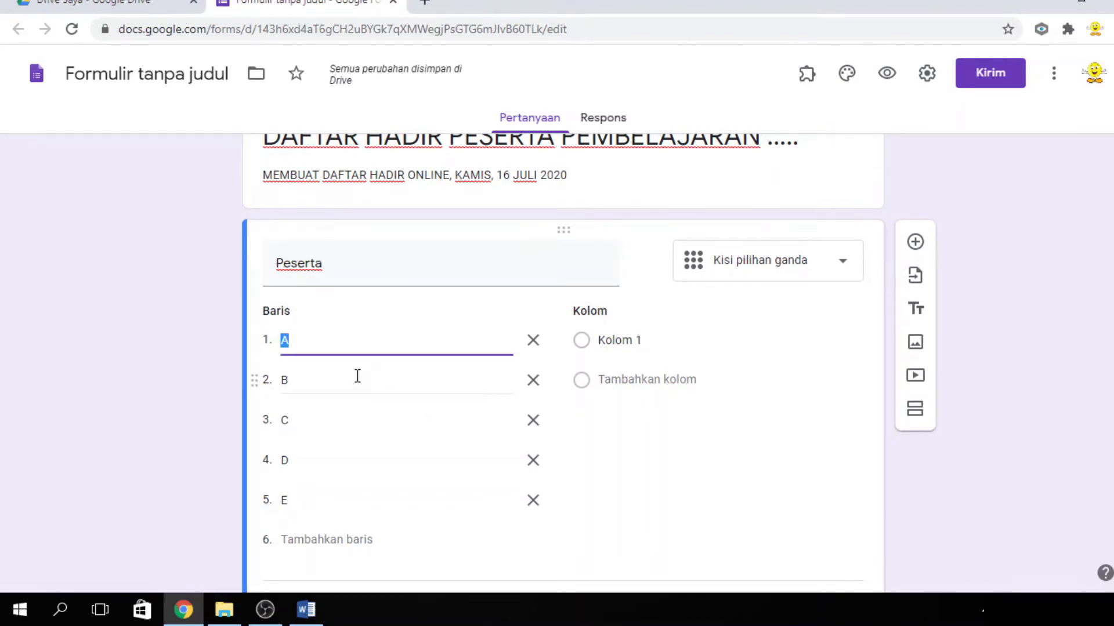
click(357, 378)
click(356, 424)
click(357, 453)
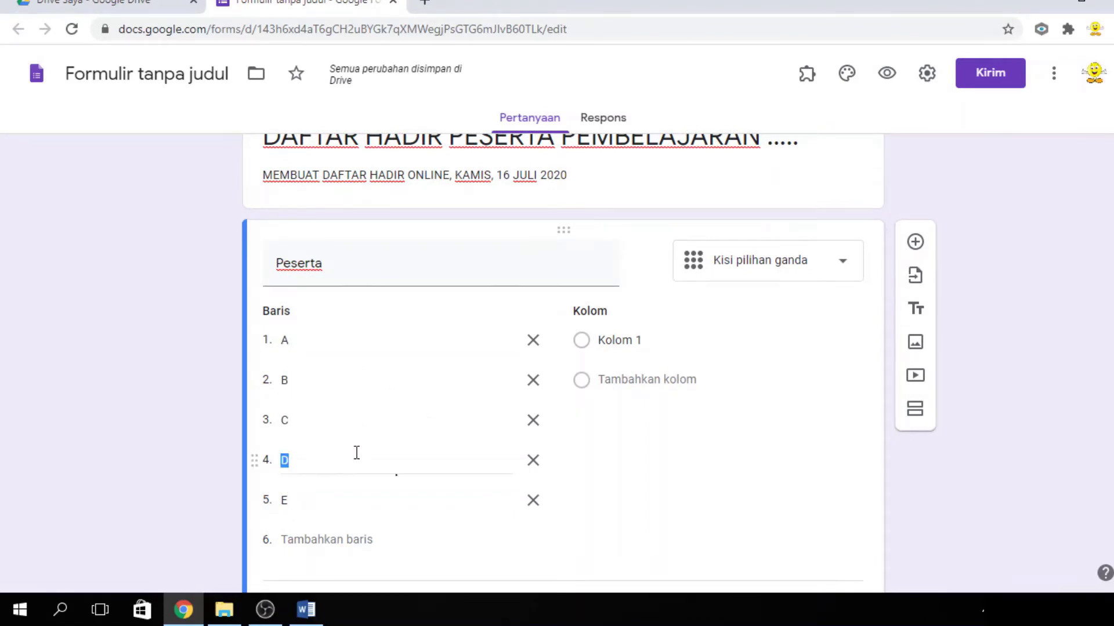
click(357, 498)
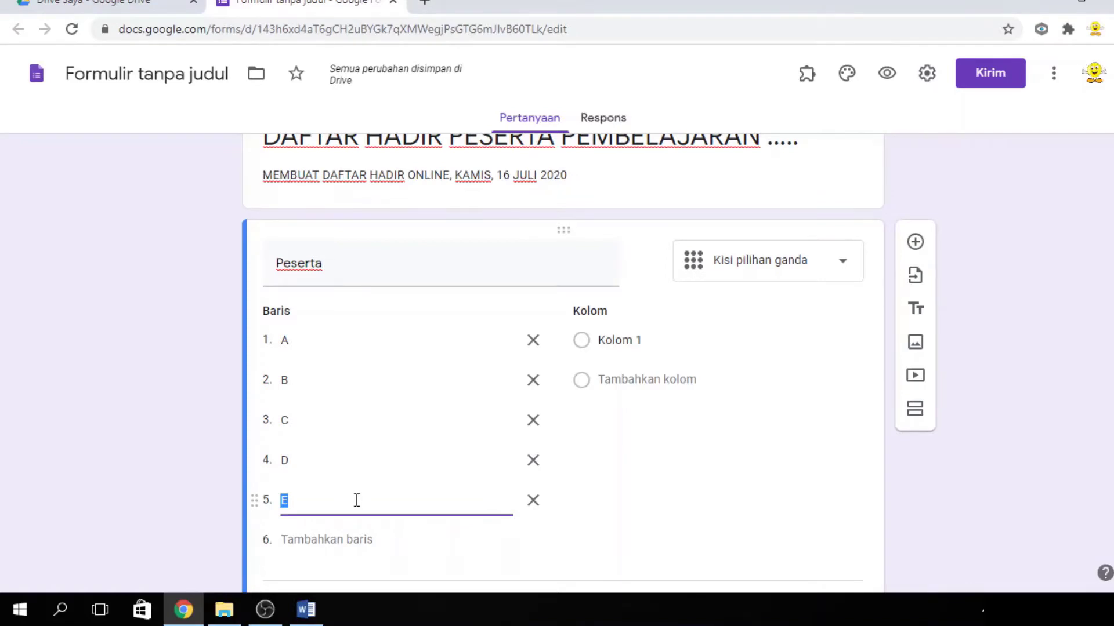
click(336, 338)
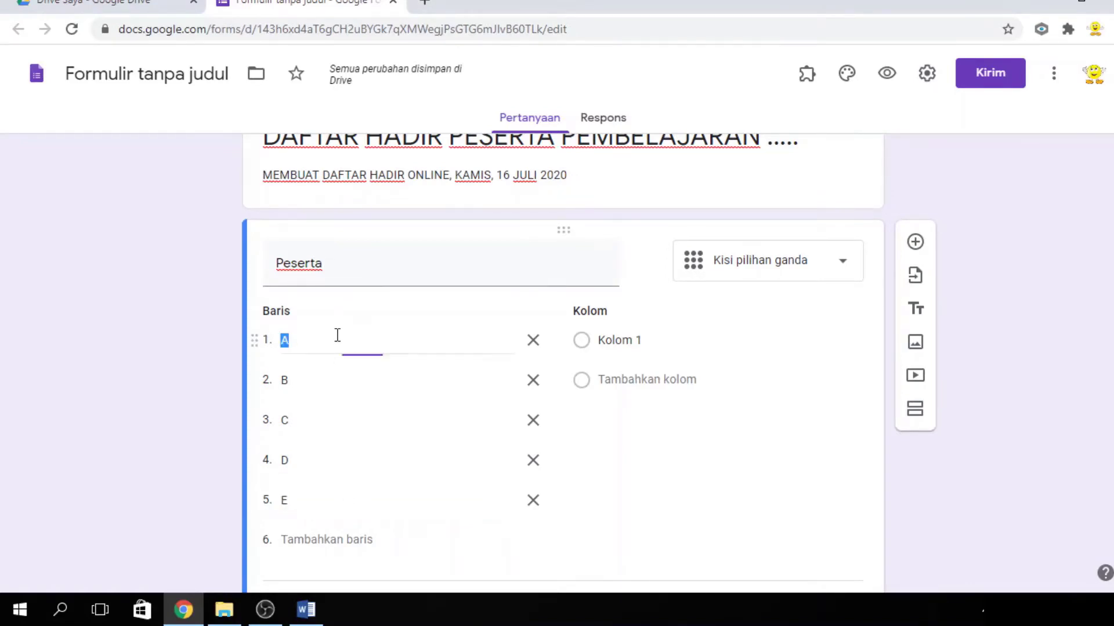
click(323, 378)
click(328, 418)
click(323, 456)
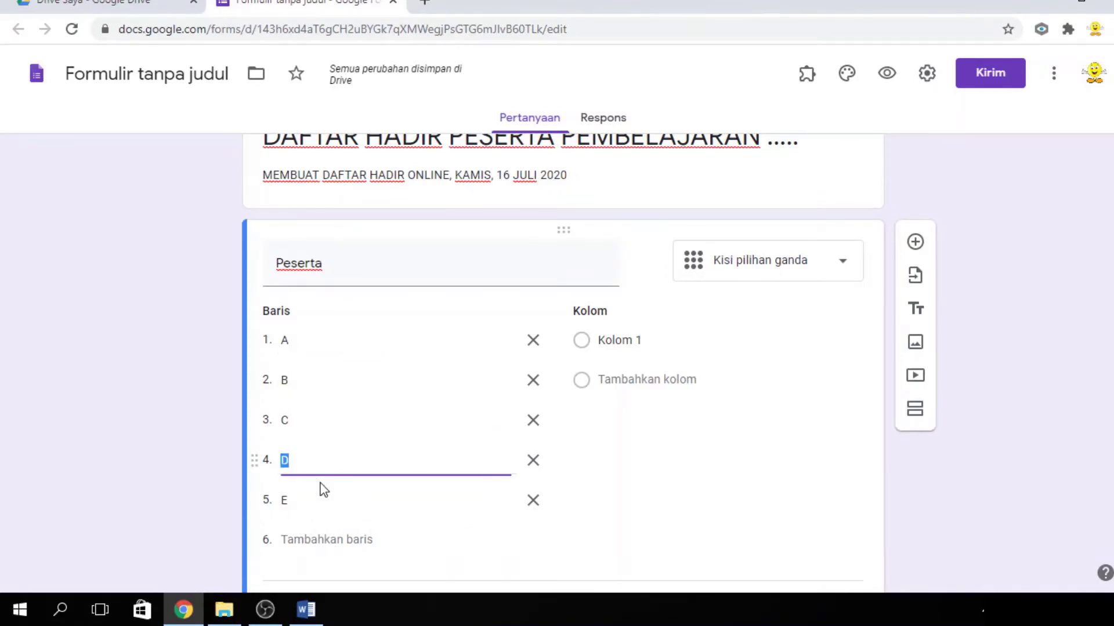
click(308, 506)
click(323, 455)
click(314, 436)
click(318, 377)
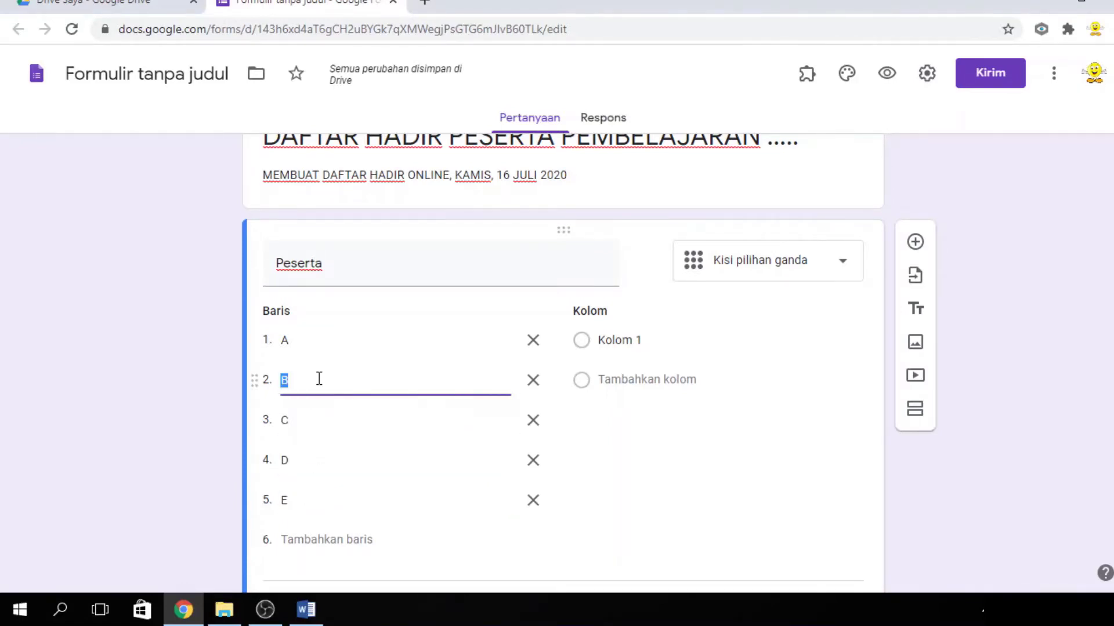
click(311, 341)
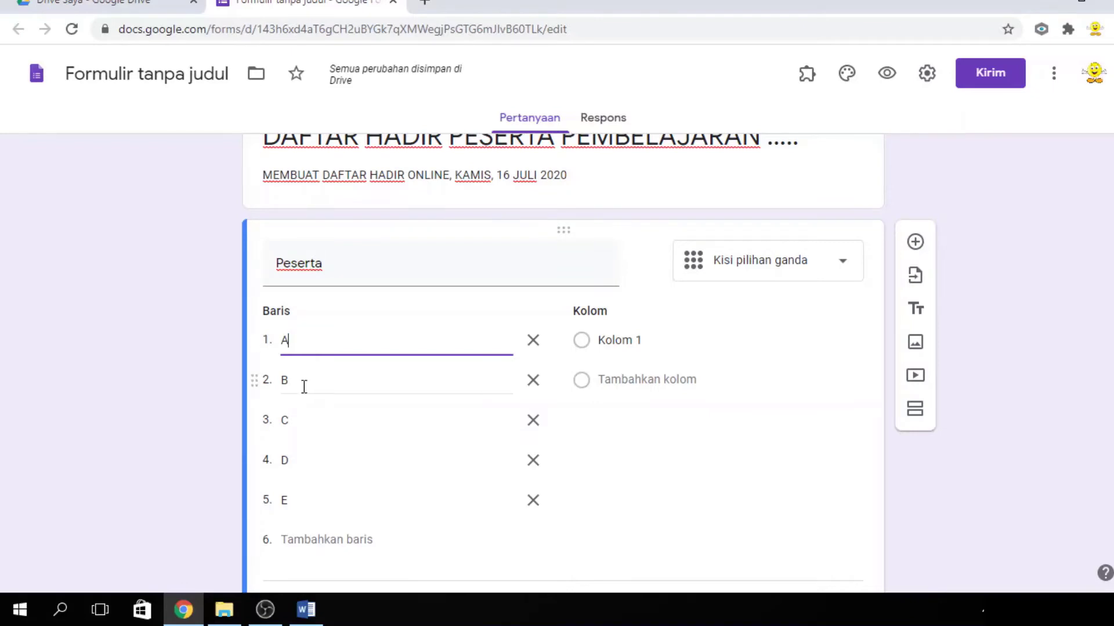
click(304, 383)
click(309, 428)
click(308, 464)
click(308, 505)
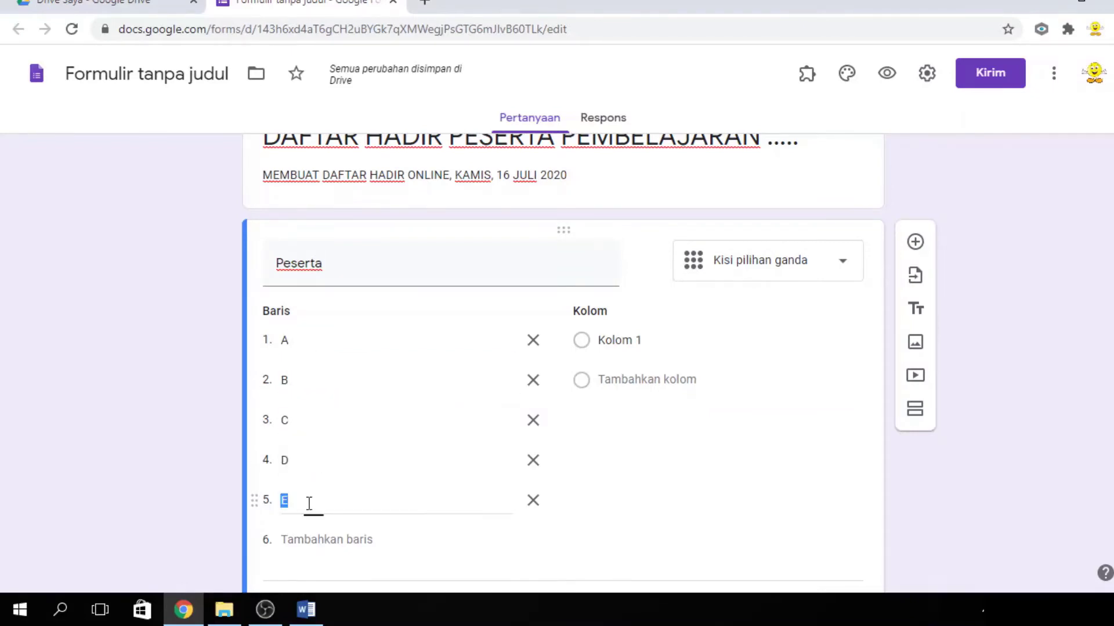
click(338, 450)
click(355, 374)
click(363, 336)
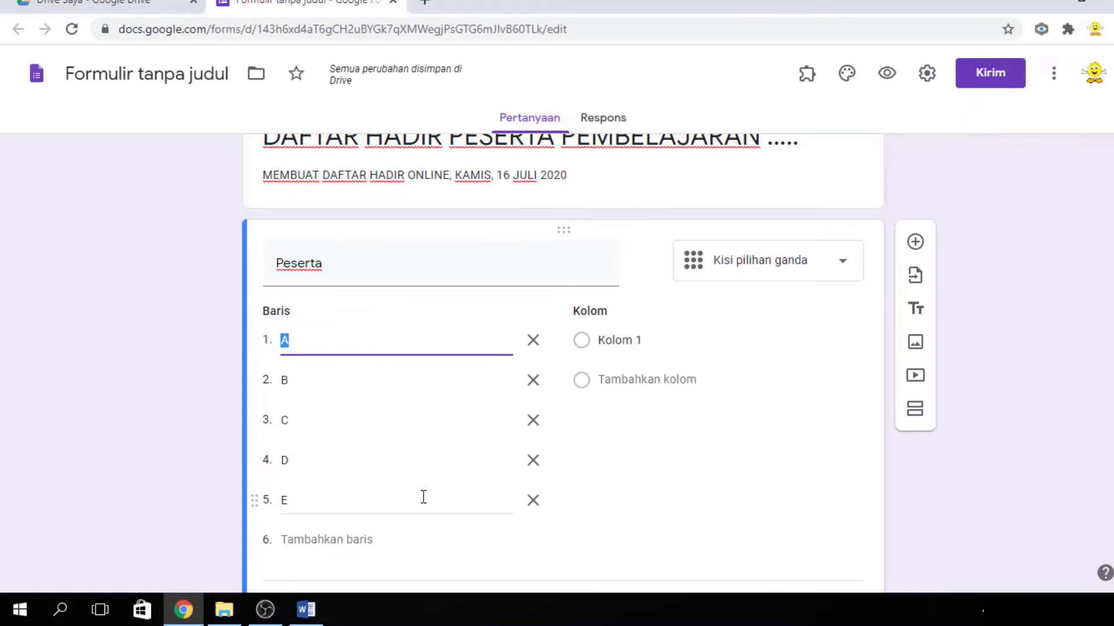
Step: Replace the placeholder label of the grid's first column with "Hadir"
click(627, 345)
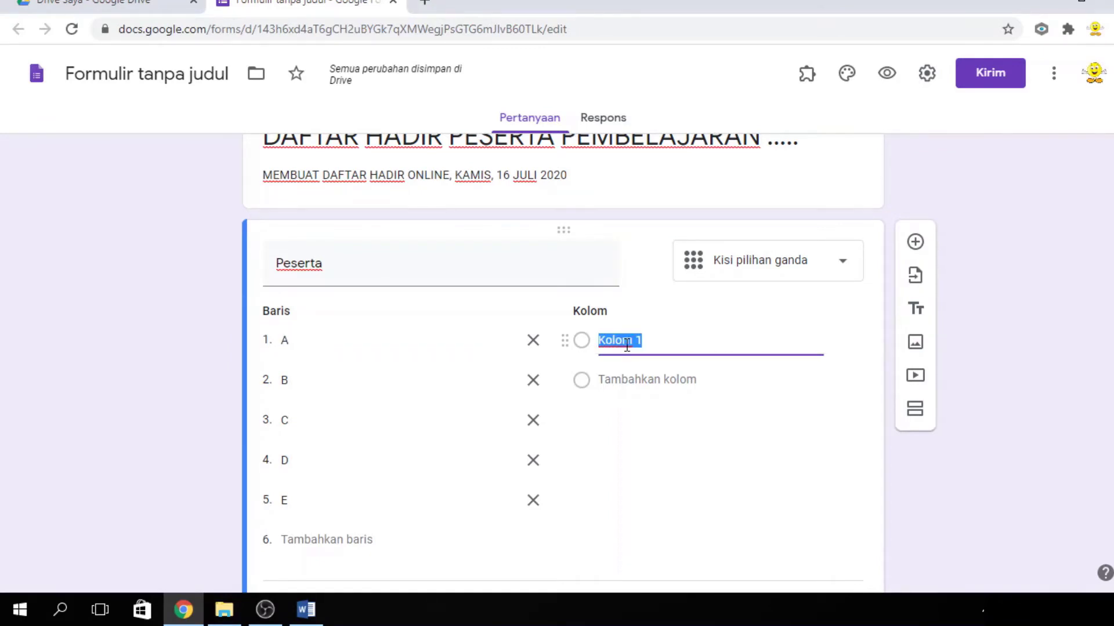
key(BackSpace)
text(Hadir)
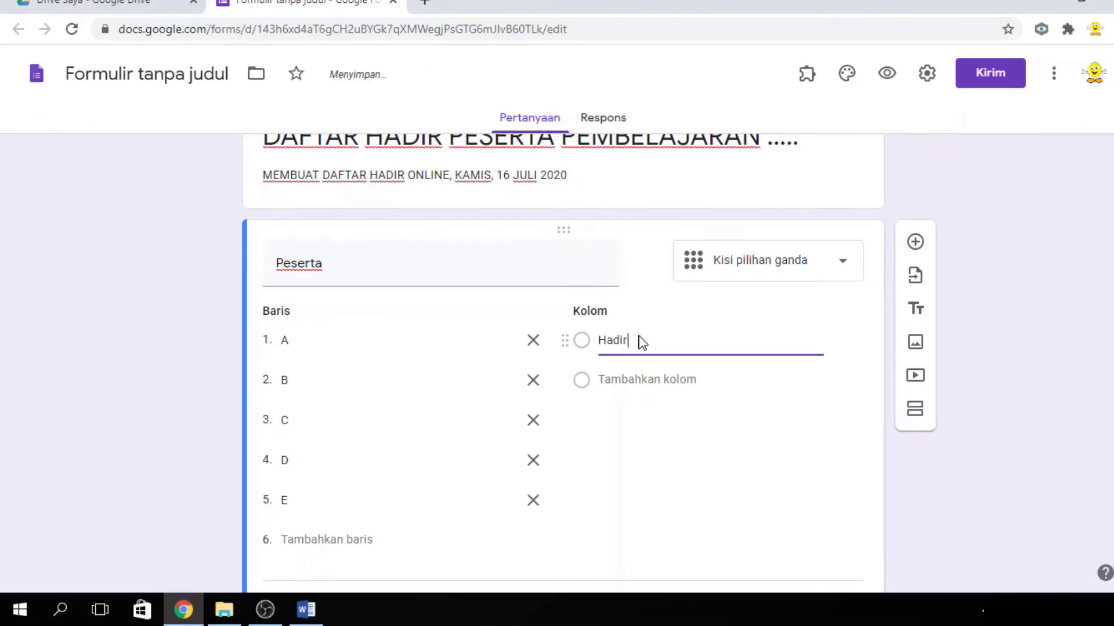
text(/mengikuti)
drag(686, 342, 627, 348)
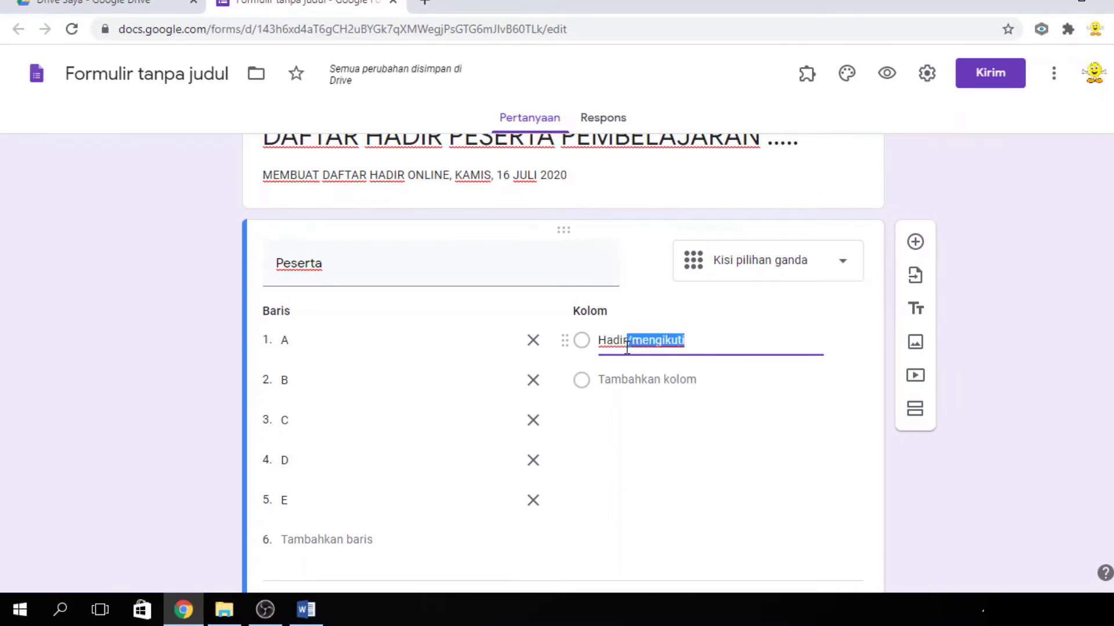
key(BackSpace)
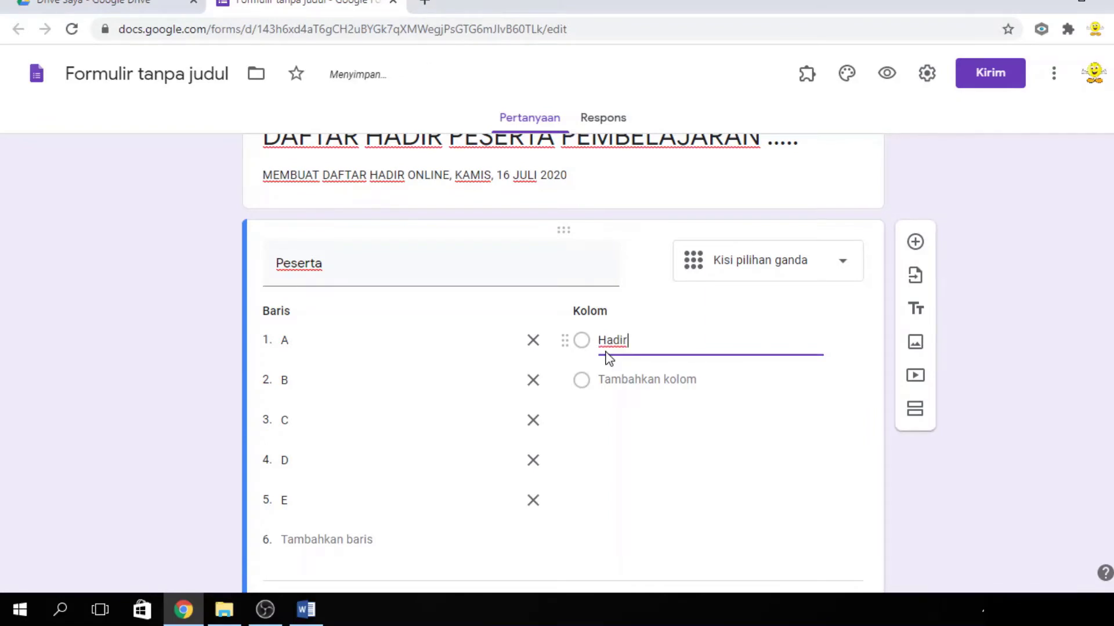
Step: Add two more columns to the "Peserta" grid, labelled "Sakit" and "Ijin"
key(Return)
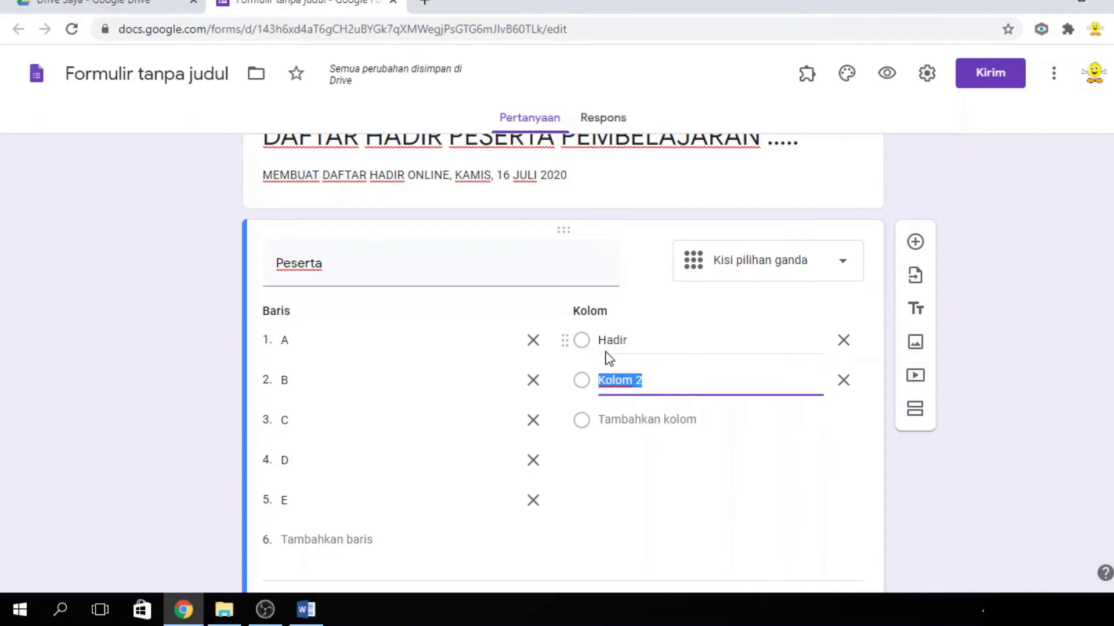
text(Sakit)
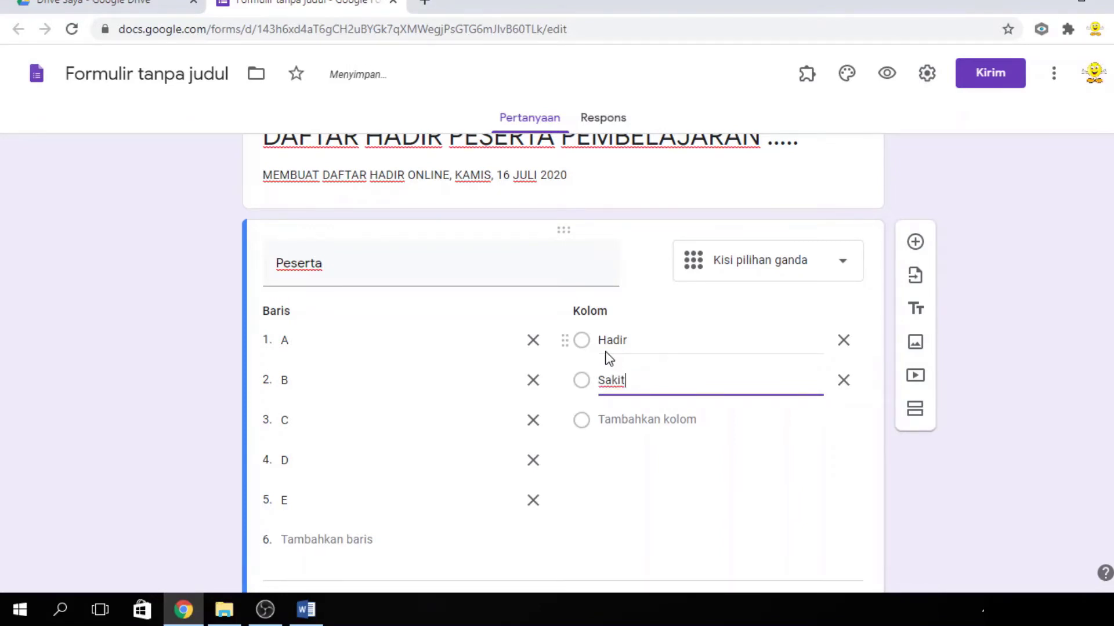
key(Return)
text(Ijin)
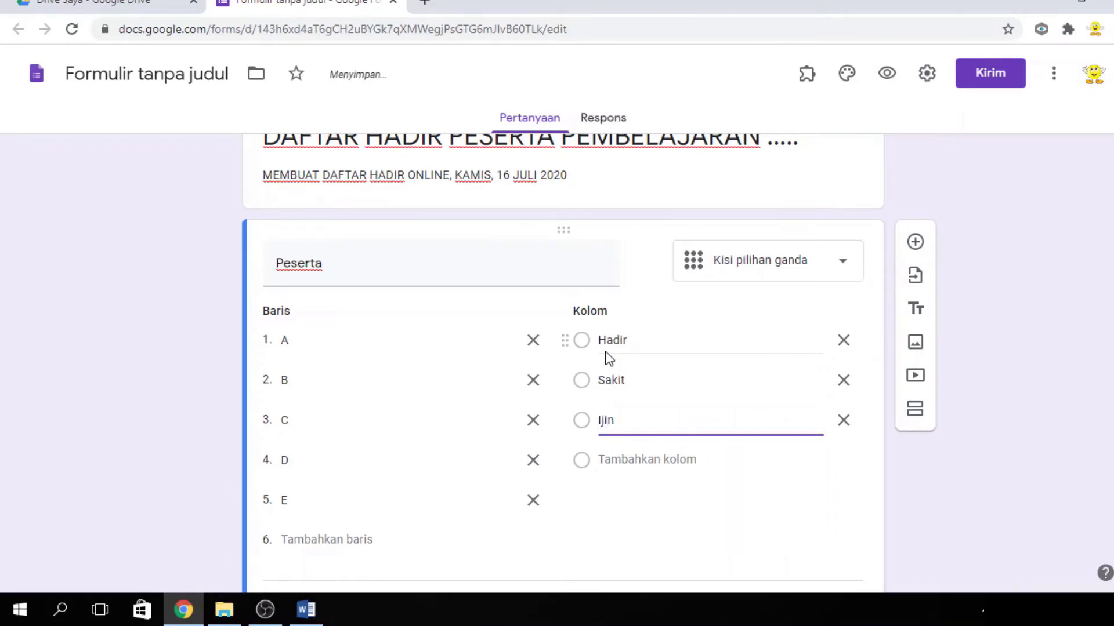
click(731, 530)
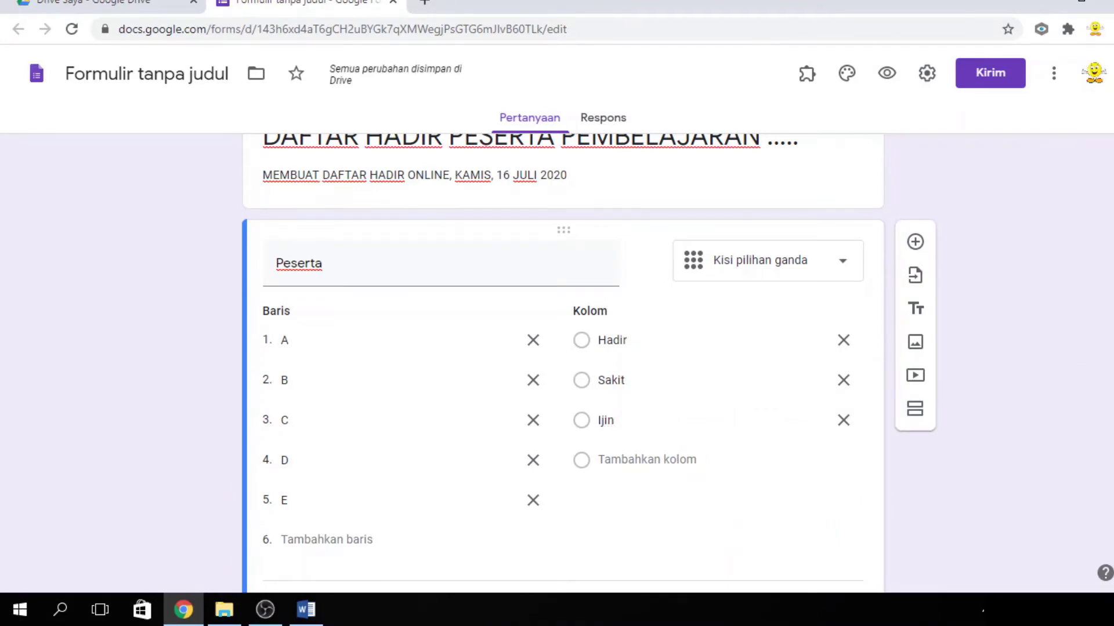
Step: Turn the grid's requirement for one response in each row off and back on
scroll(1106, 309, down, 2)
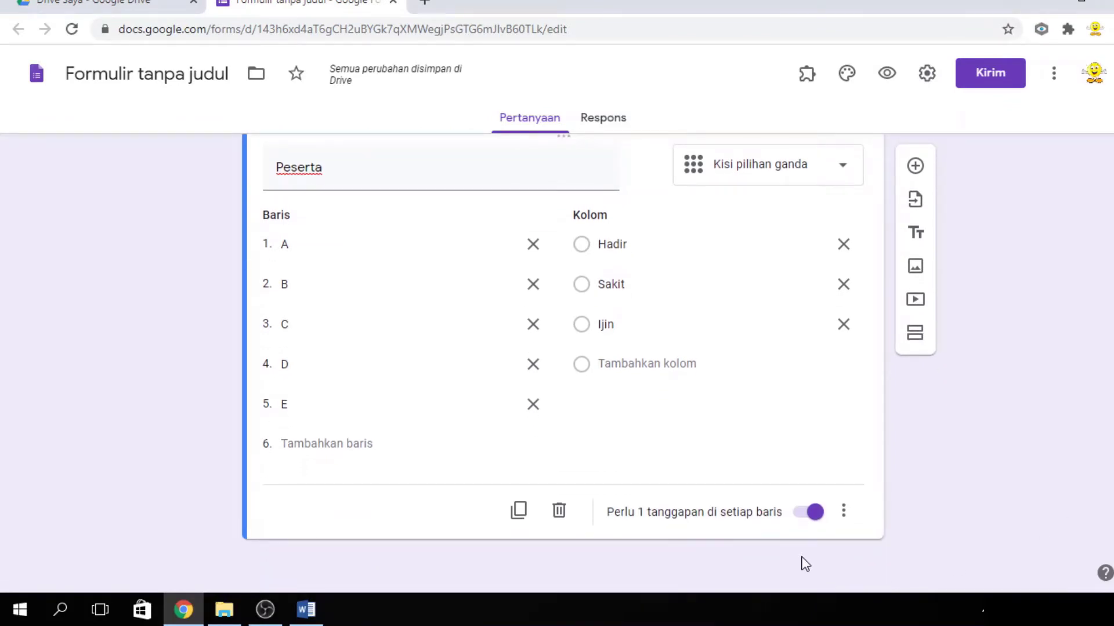
click(811, 512)
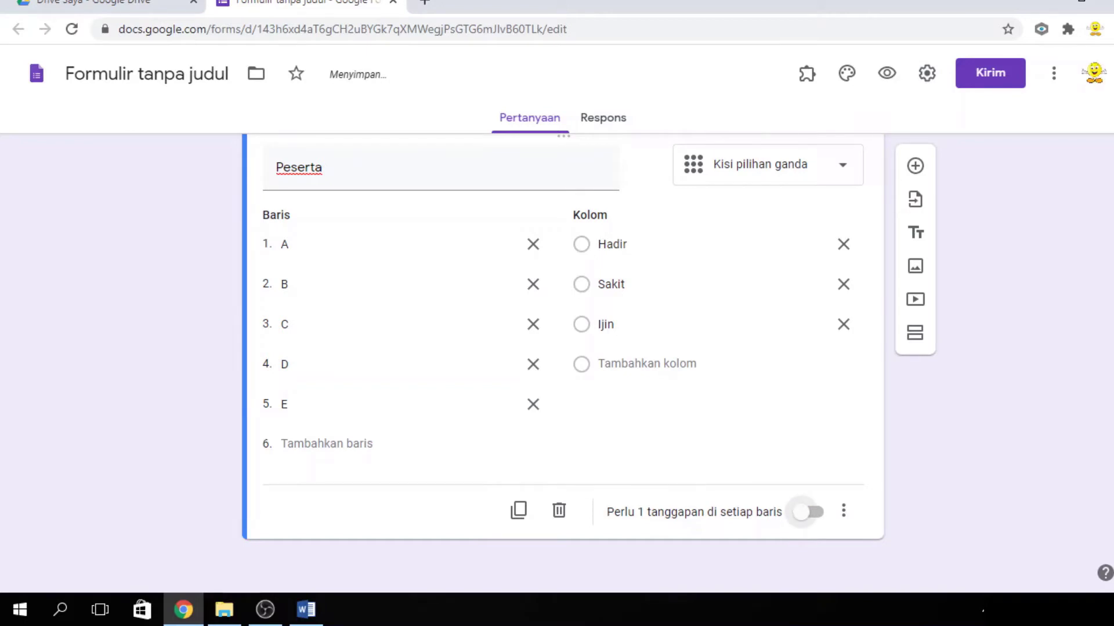
scroll(563, 359, up, 1)
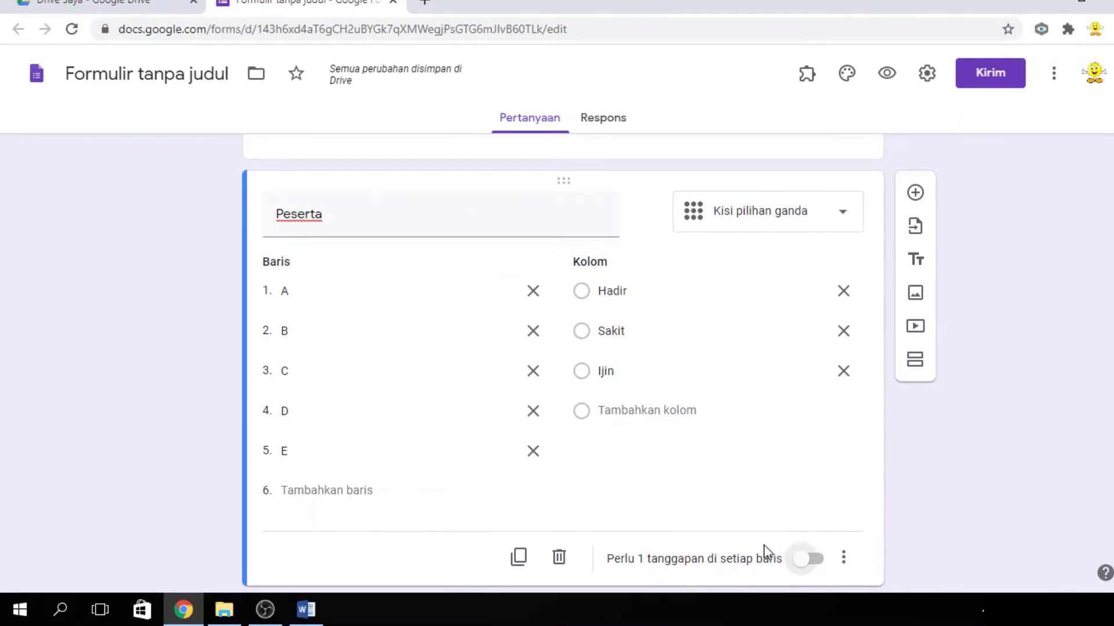
click(799, 562)
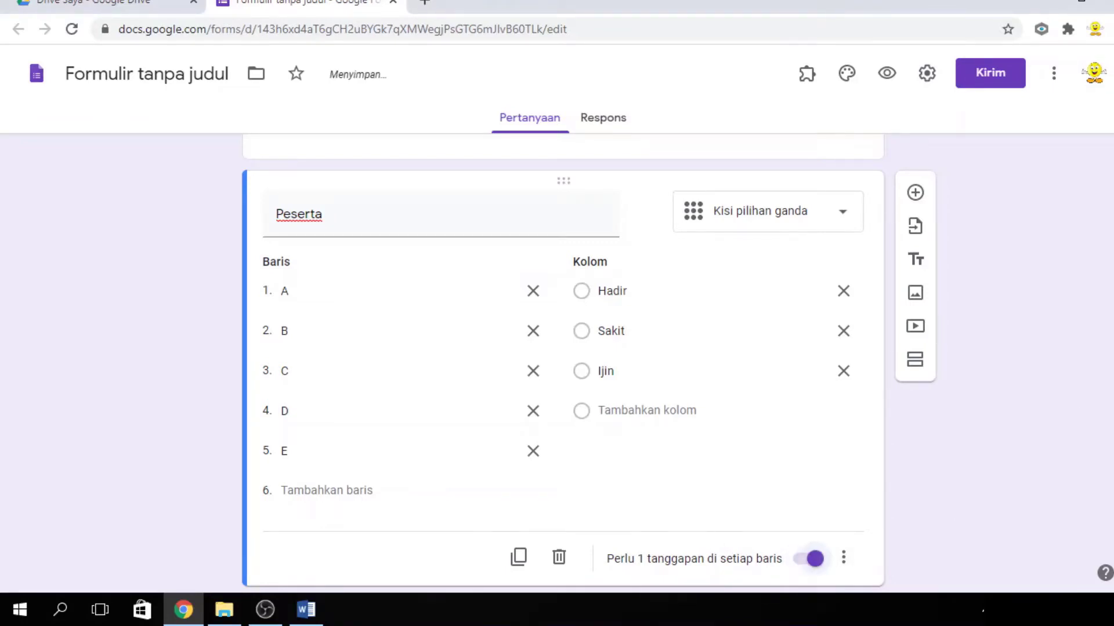
Step: Turn off the "Peserta" grid's requirement for one response in each row
click(801, 566)
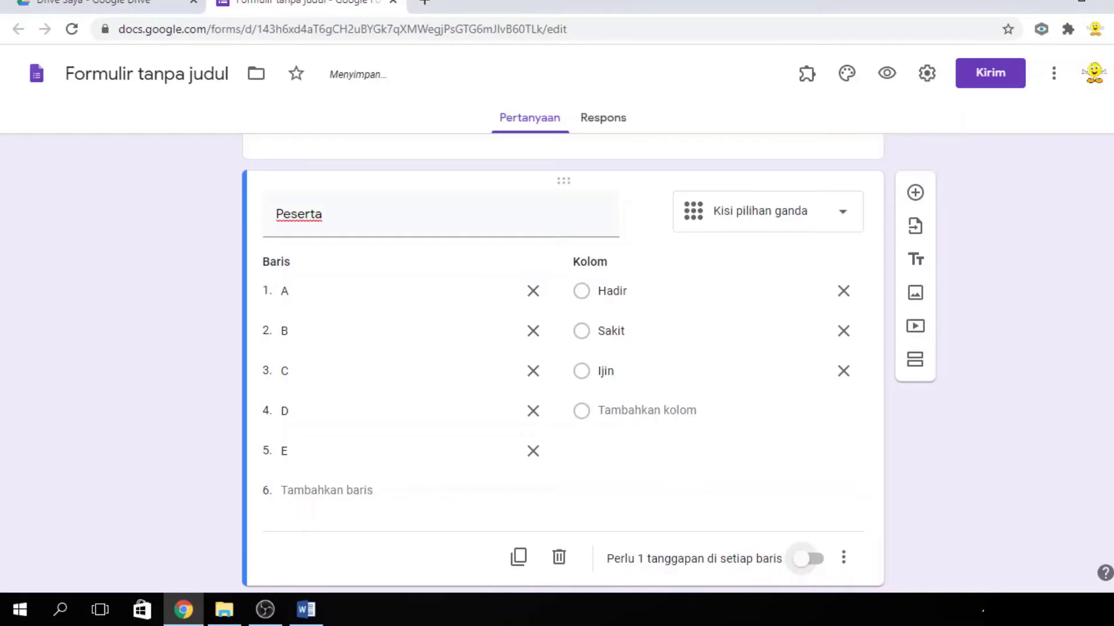
Step: Limit the form to 1 response per respondent in its general settings, look through the presentation and quiz settings, and save
scroll(563, 360, up, 2)
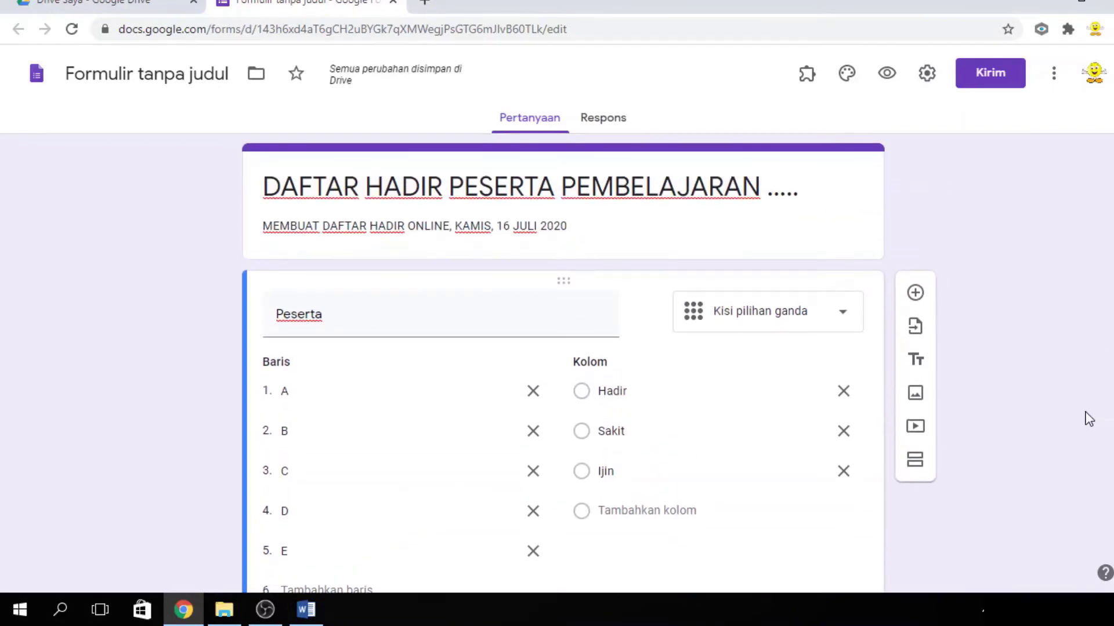
click(927, 75)
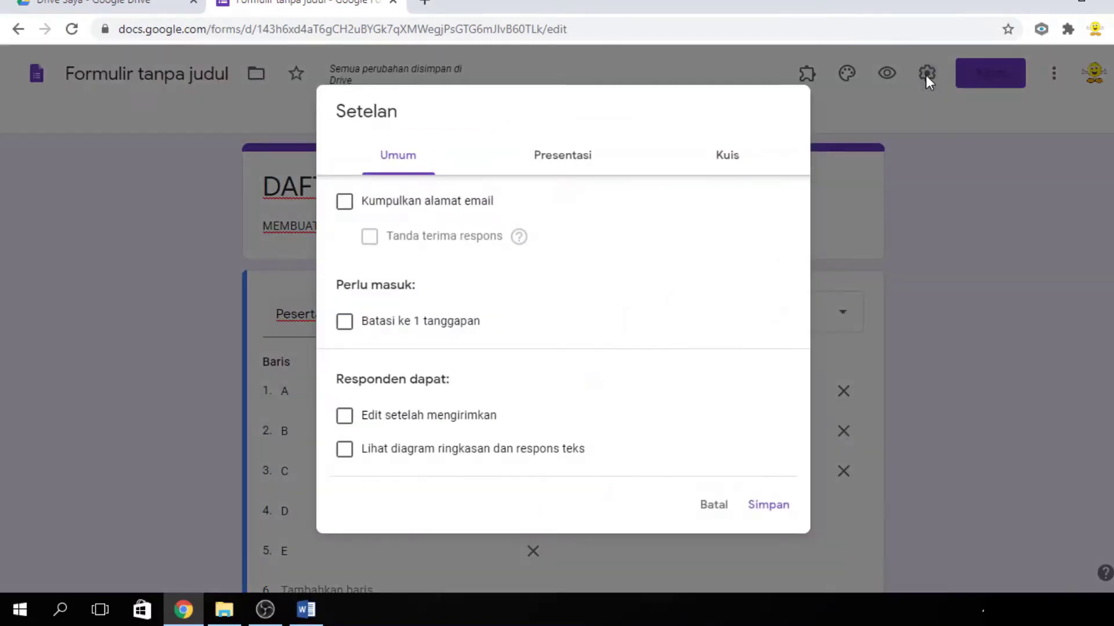
click(344, 325)
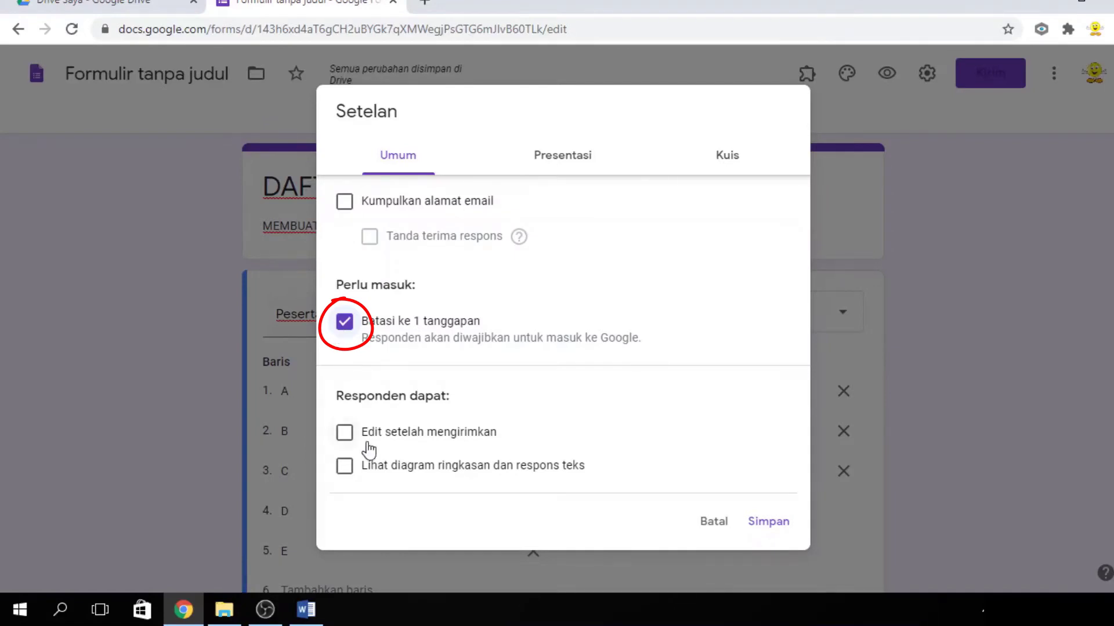
click(555, 166)
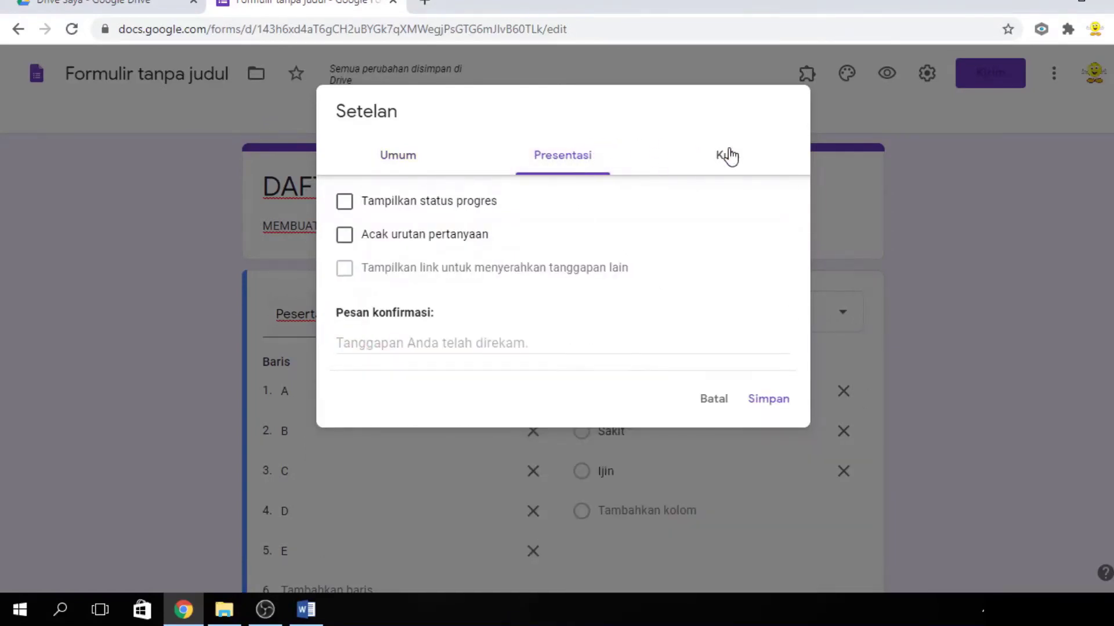
click(727, 155)
click(572, 154)
click(400, 155)
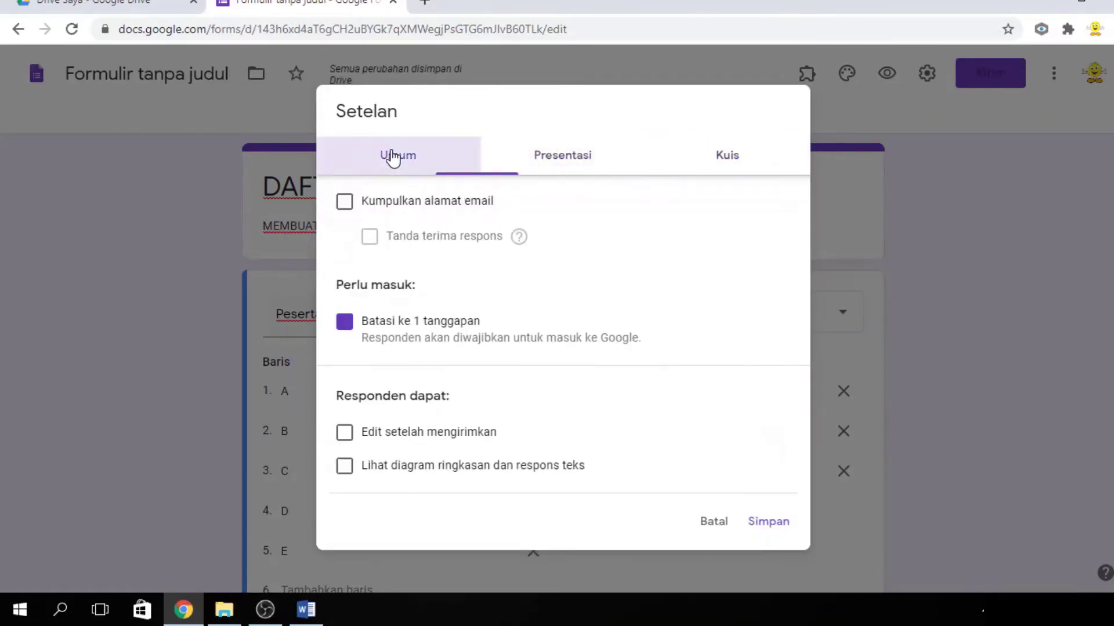
click(776, 526)
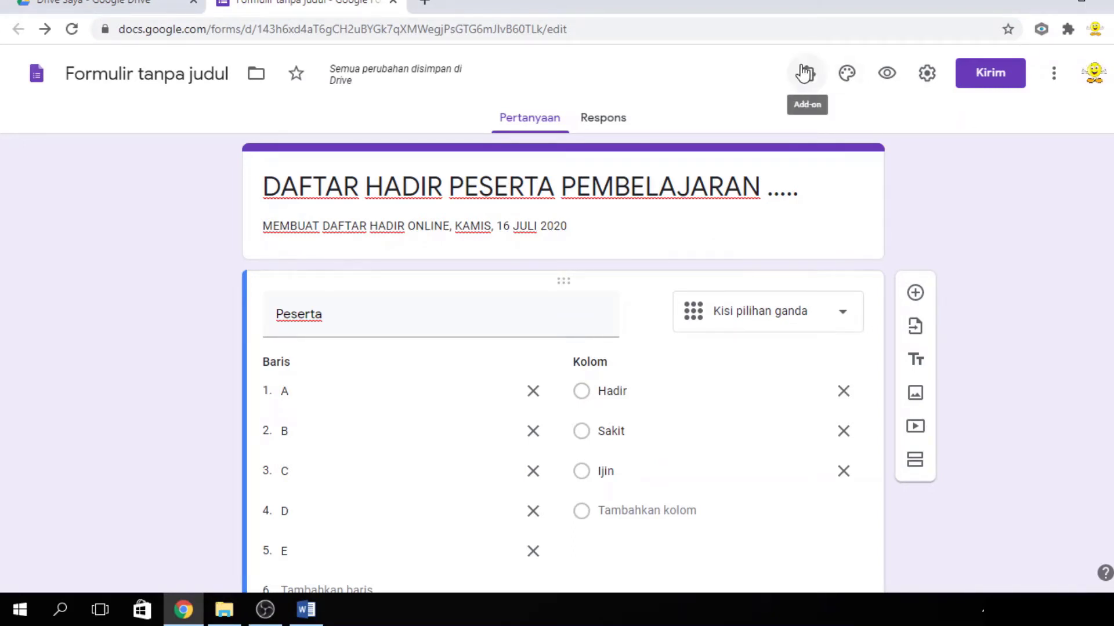
Step: Open the limit settings of the formLimiter add-on and choose "date and time" as the limit type
click(1054, 73)
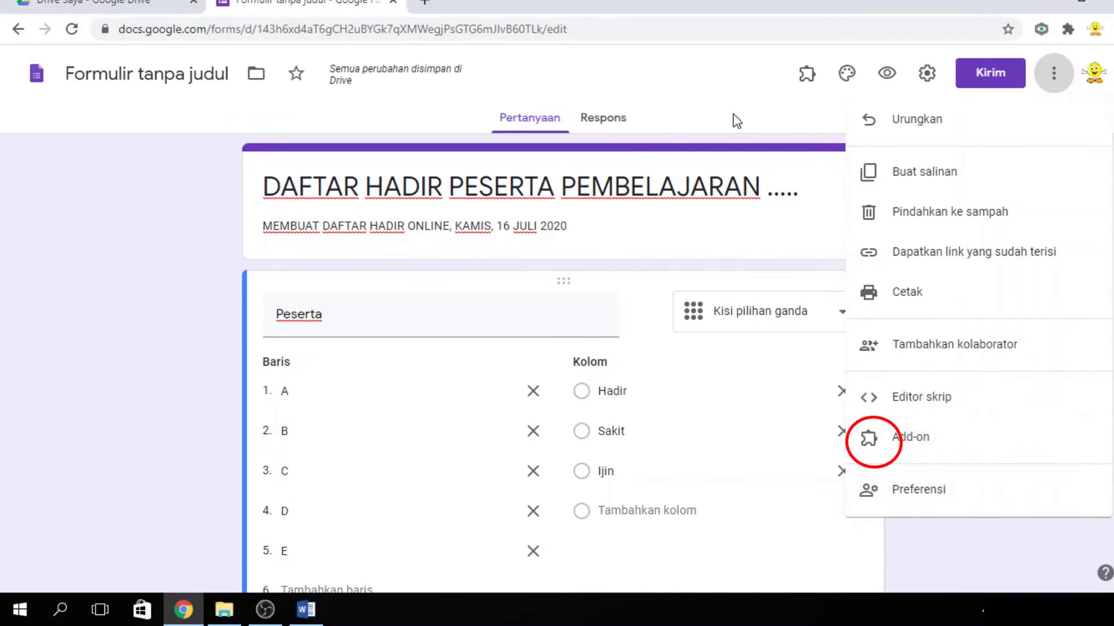
click(729, 85)
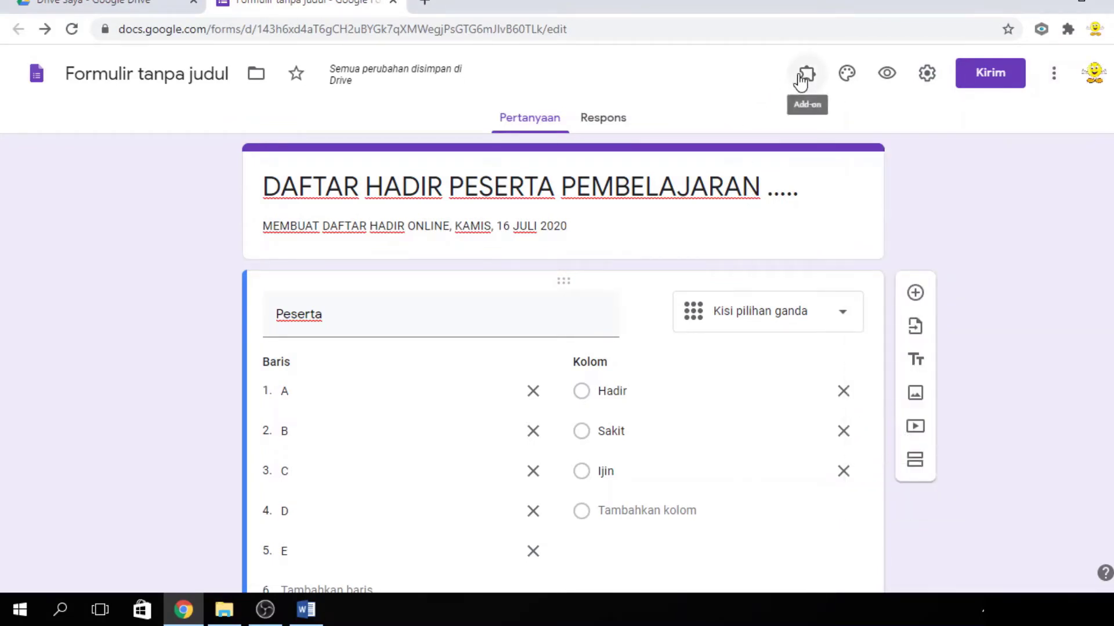
click(800, 82)
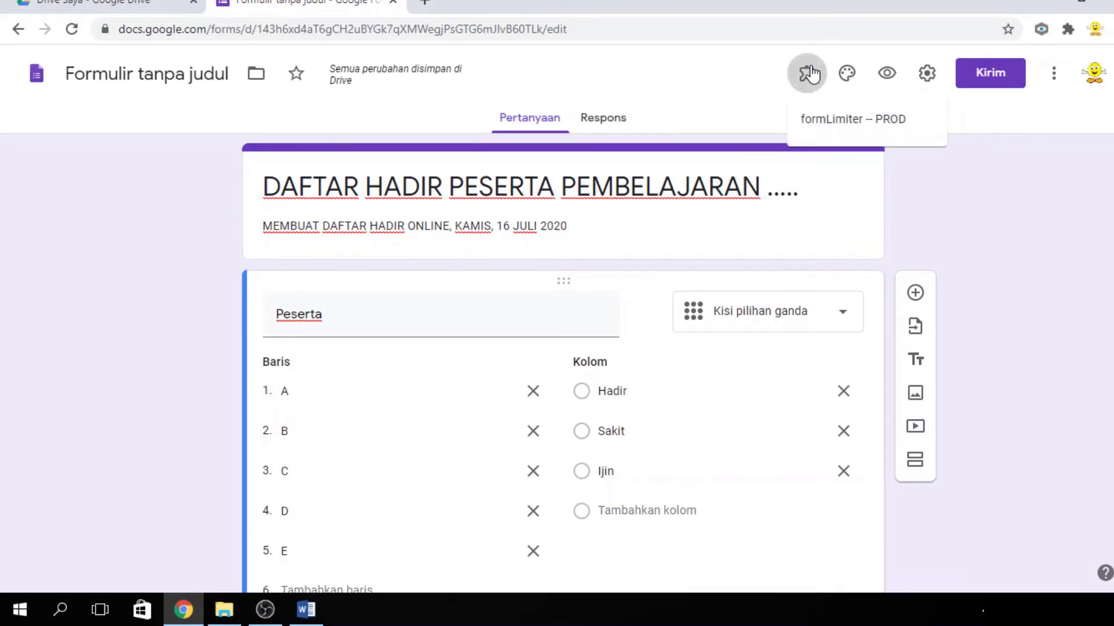
click(829, 121)
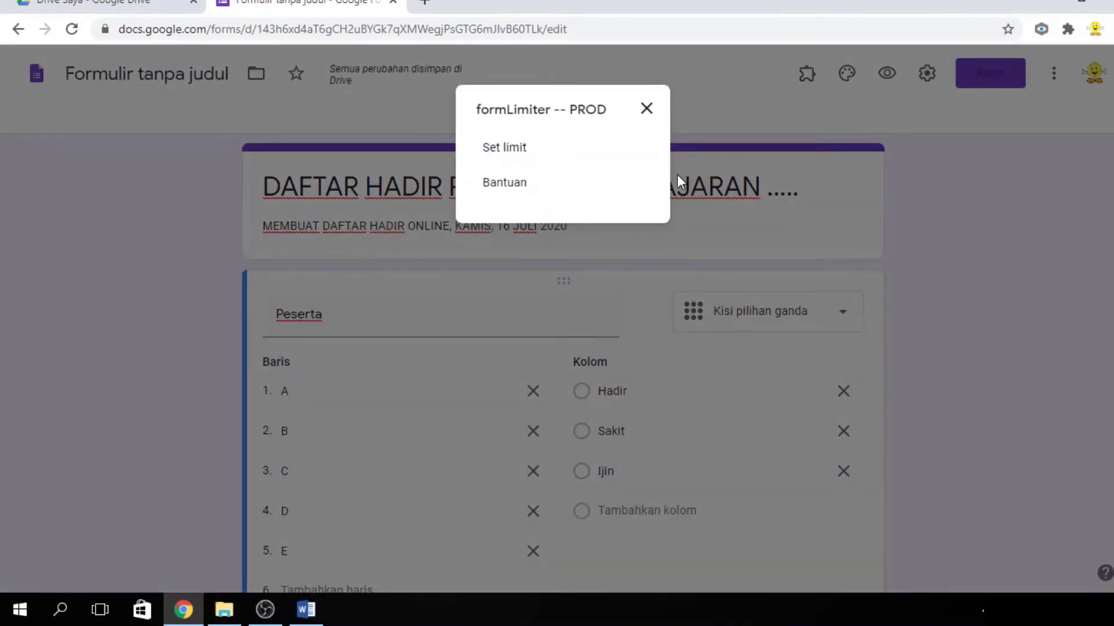
click(495, 153)
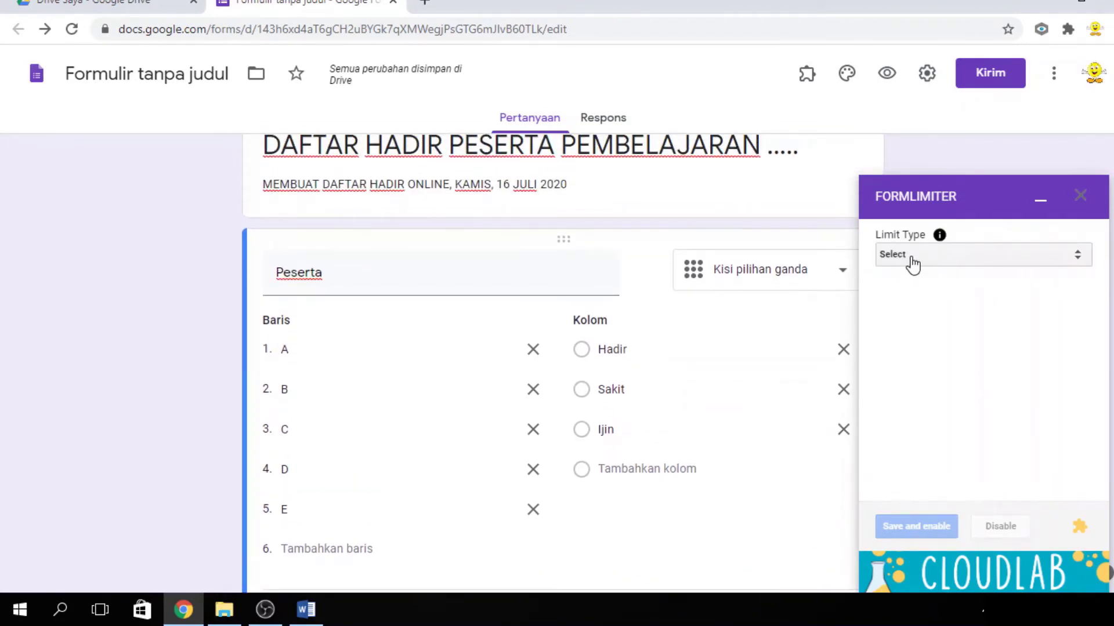
click(912, 264)
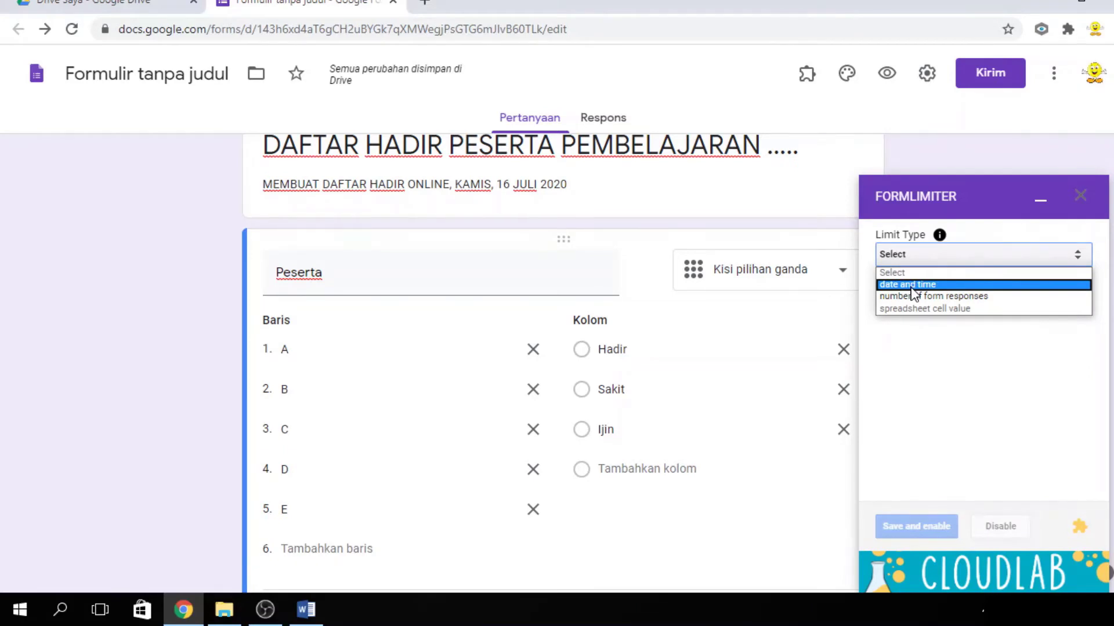
click(908, 285)
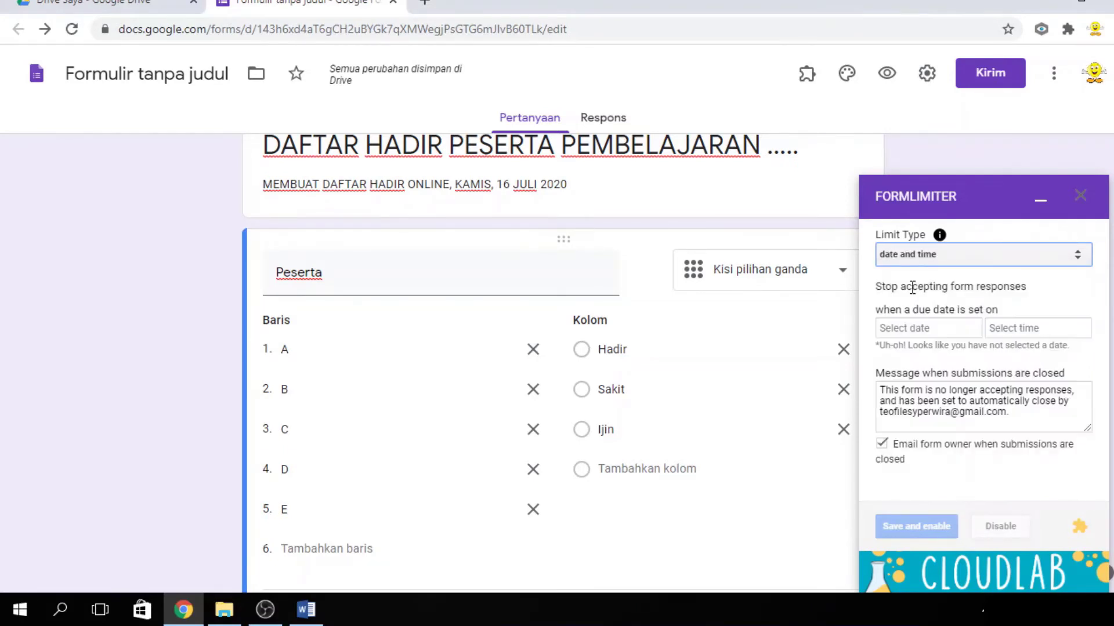
Step: Set the form's closing date to 07/16/2020 and choose 1 PM as the closing hour
click(977, 333)
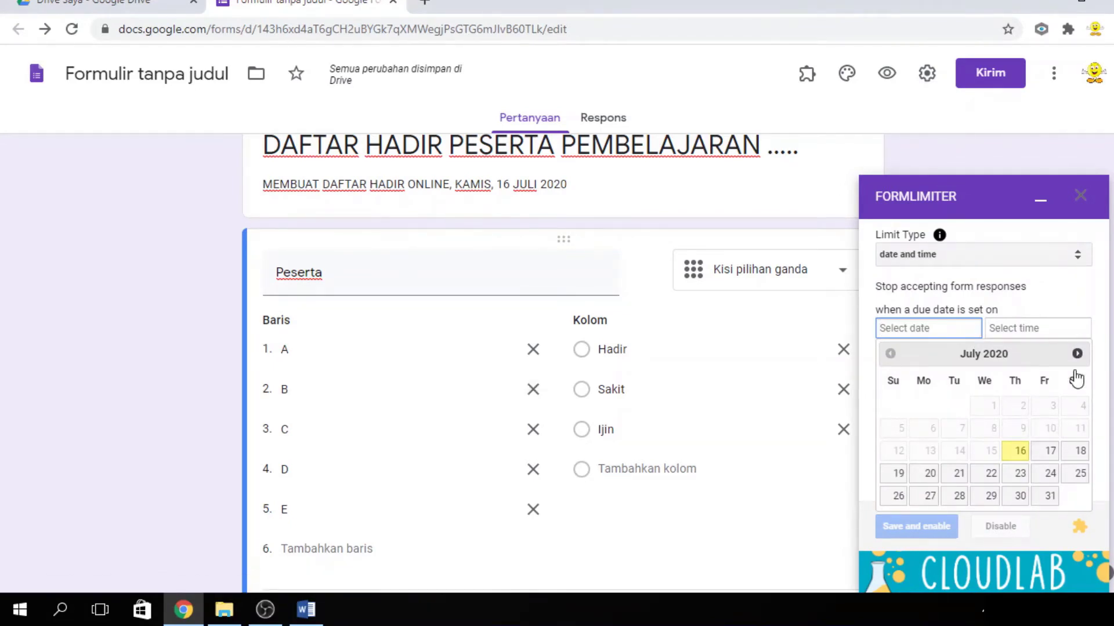
click(1020, 451)
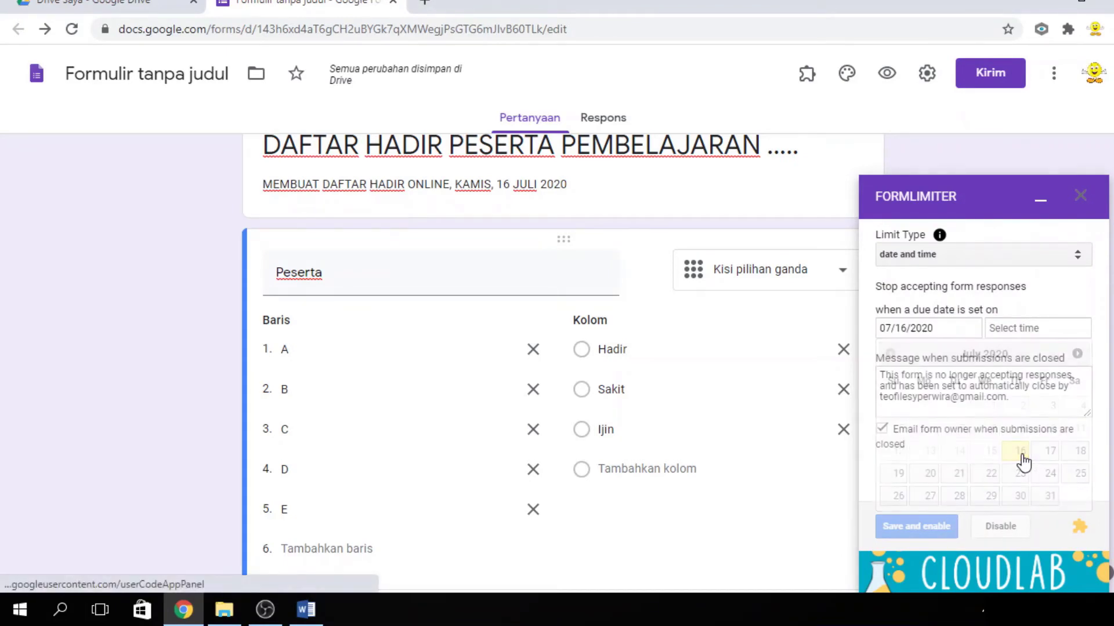
click(1045, 338)
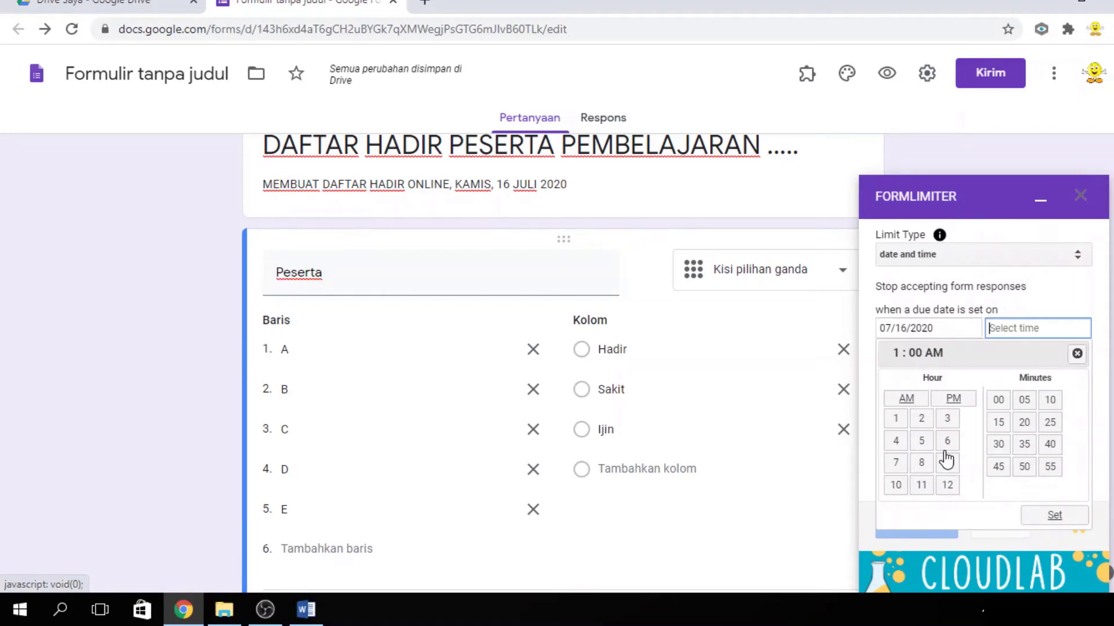
click(897, 422)
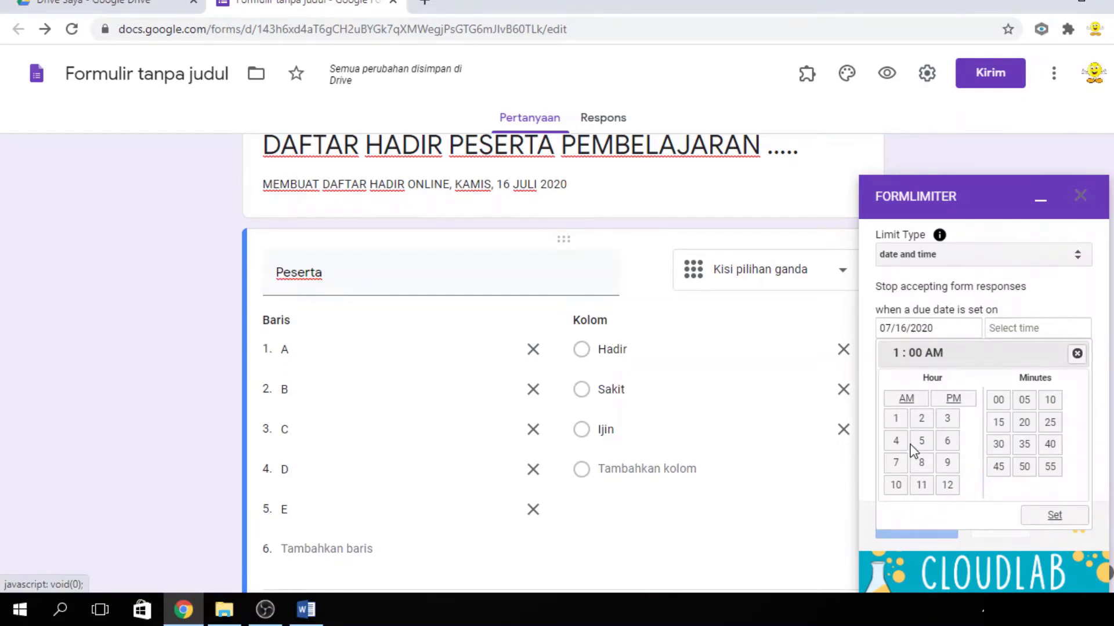
click(954, 401)
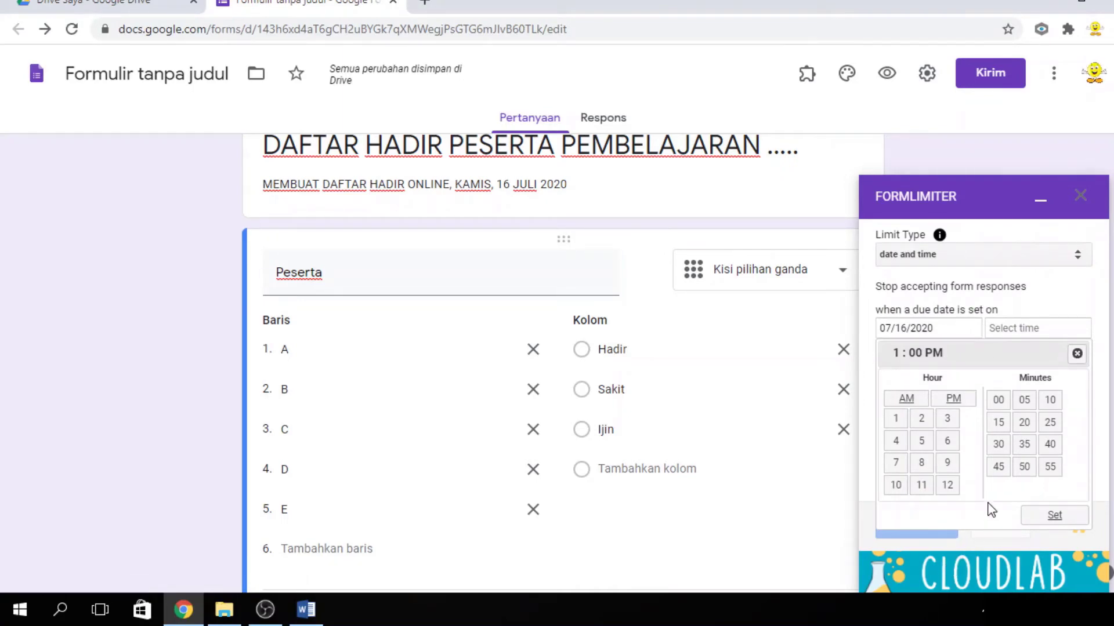
Step: Try out various minute values for the closing time
click(1024, 402)
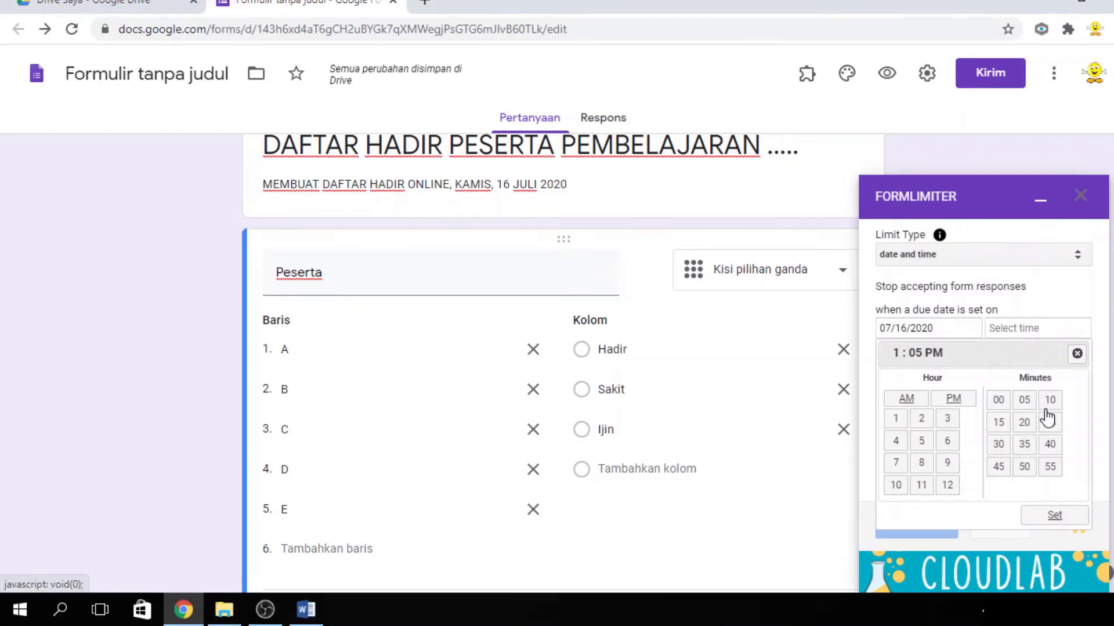
click(1024, 424)
click(999, 429)
click(1050, 426)
click(1000, 447)
click(1024, 446)
click(1050, 441)
click(1050, 423)
click(1050, 400)
click(998, 400)
click(1024, 401)
click(1050, 400)
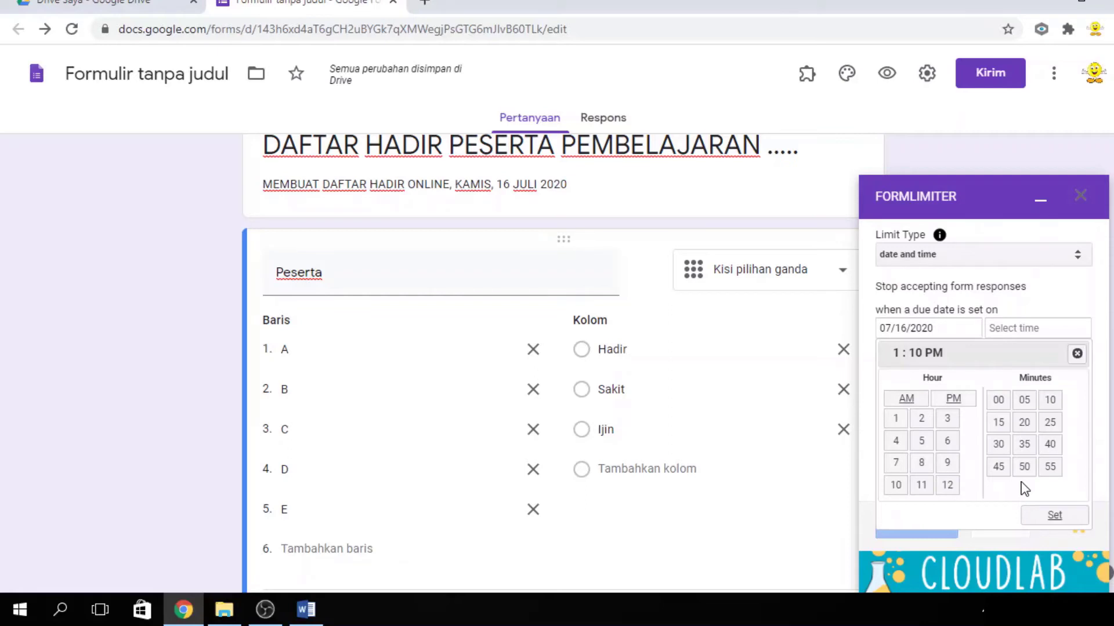
Step: Choose 30 as the closing minutes and apply 1:30 PM as the form's closing time
click(998, 450)
scroll(550, 359, down, 1)
scroll(550, 360, down, 1)
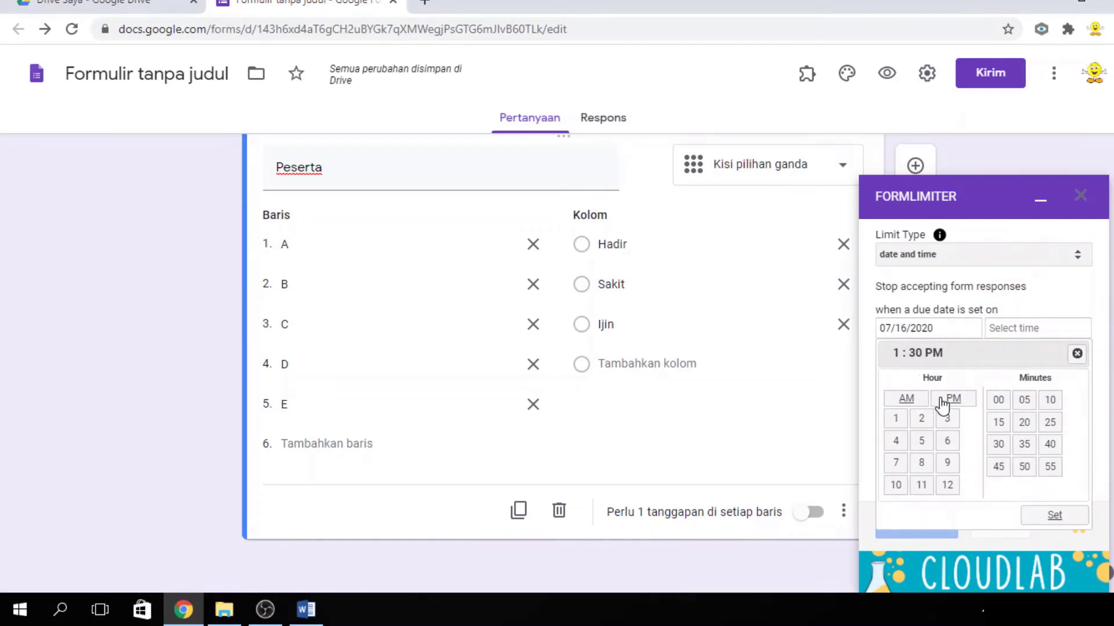
click(1054, 517)
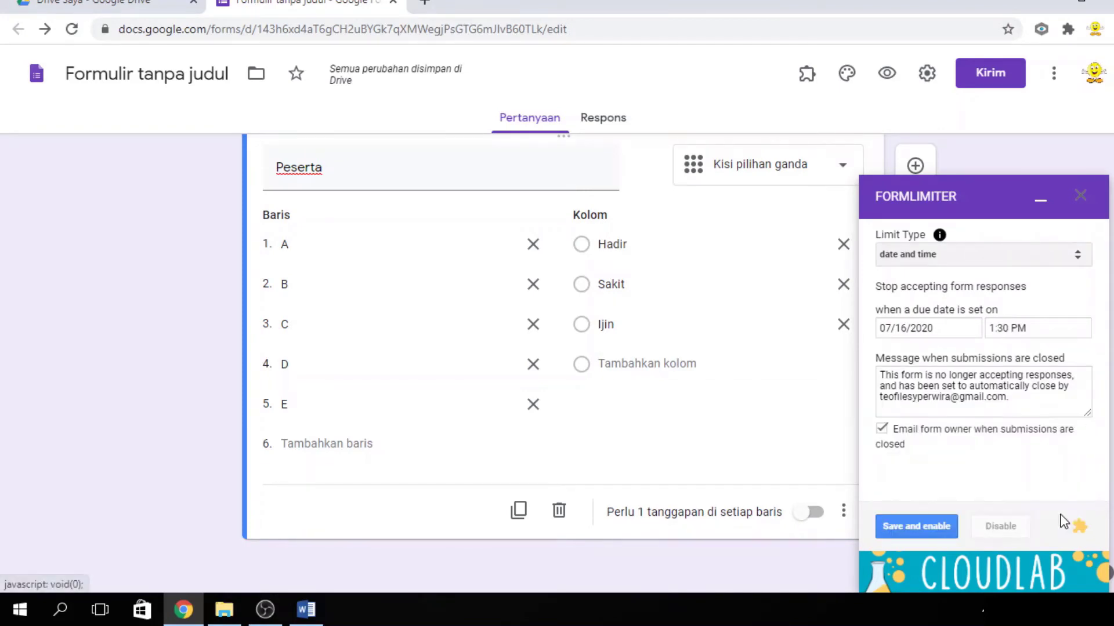
Step: Replace the message for closed submissions with "MAAF ! DAFTAR HADIR TELAH DITUTUP"
click(1021, 398)
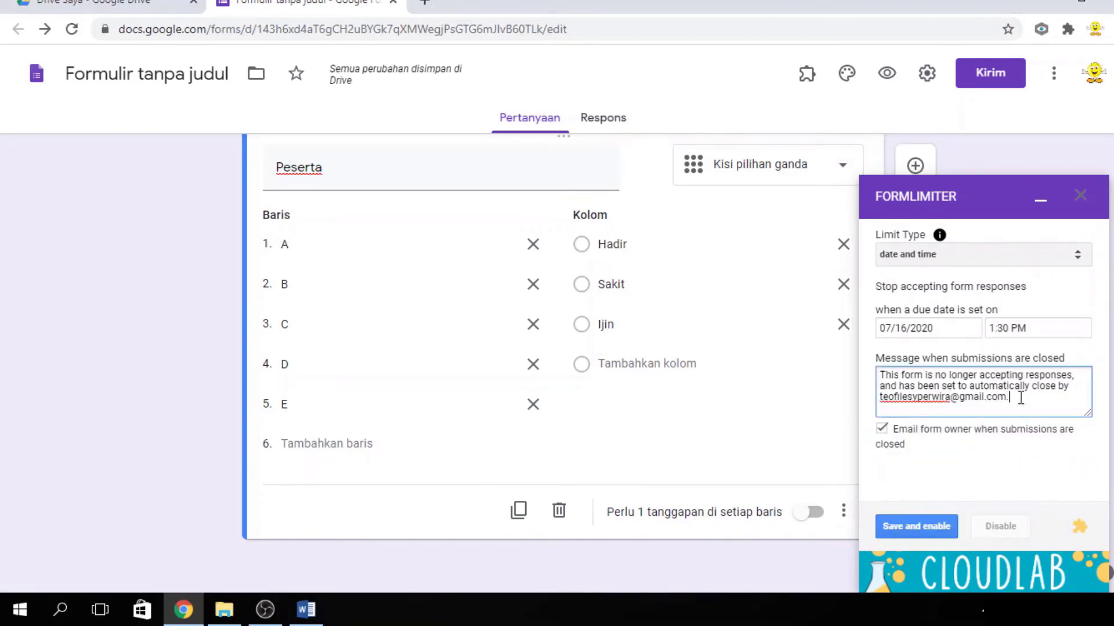
drag(1020, 398, 862, 374)
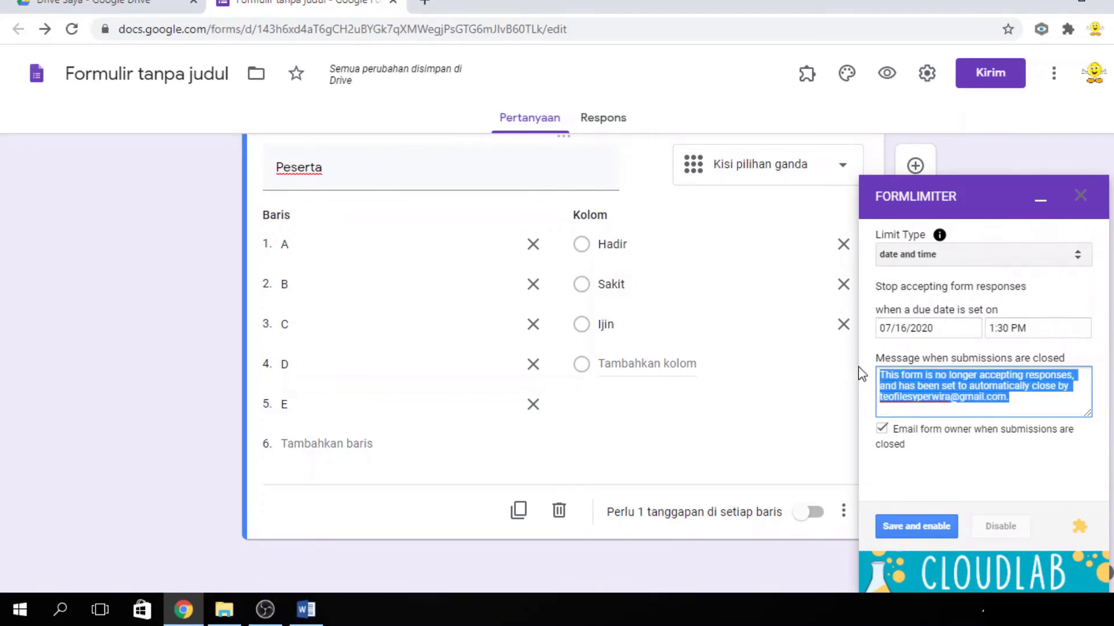
key(BackSpace)
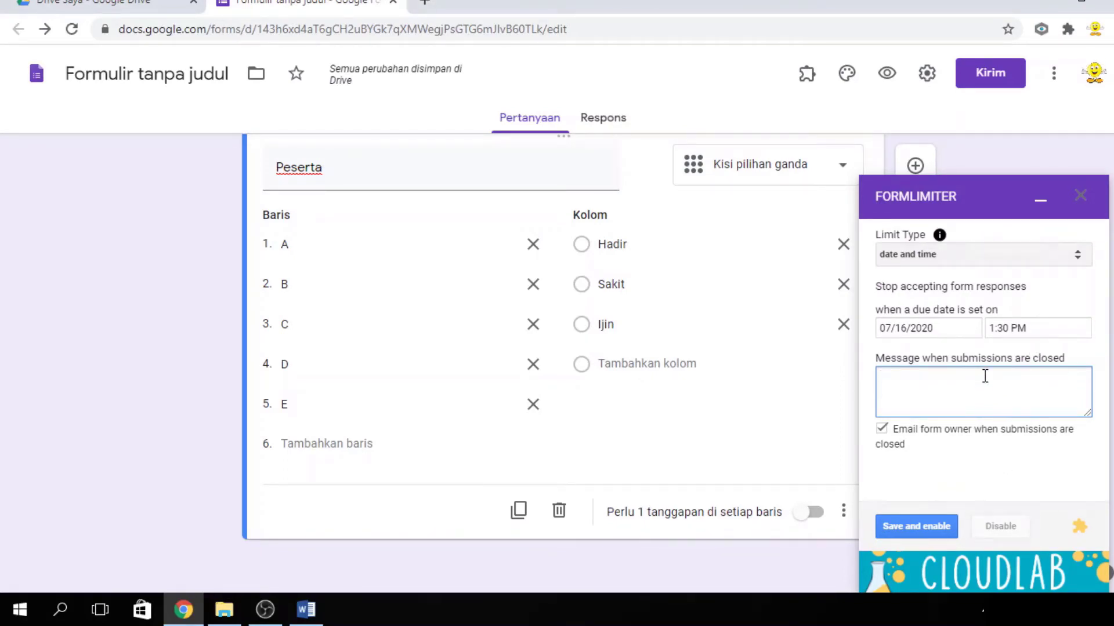
text(maaf)
key(BackSpace)
key(BackSpace)
key(BackSpace)
key(BackSpace)
text(MAAF ! DAFTAR HADIR)
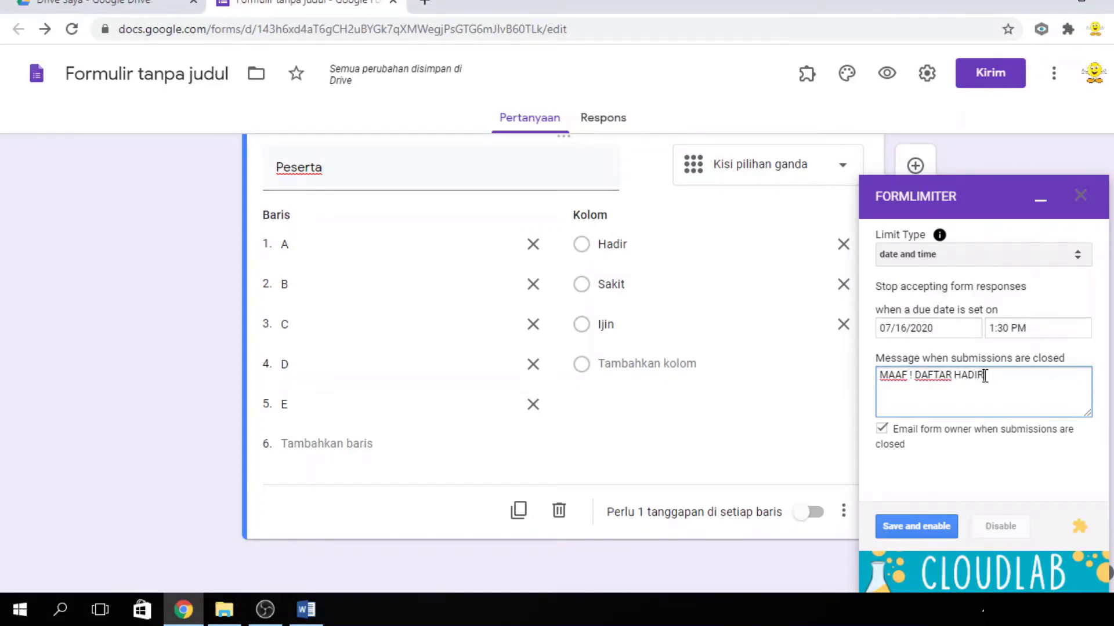
text( TELAH DITUTUP)
Step: Turn off the owner's e-mail notification for closed submissions, save and enable the limit, and close formLimiter
click(882, 430)
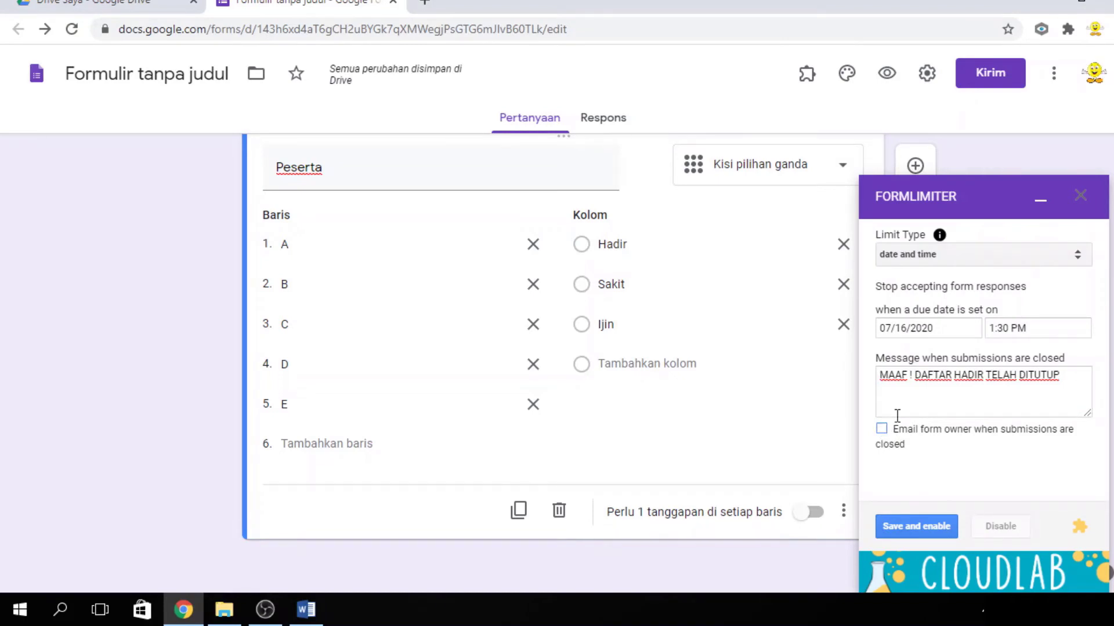
click(898, 406)
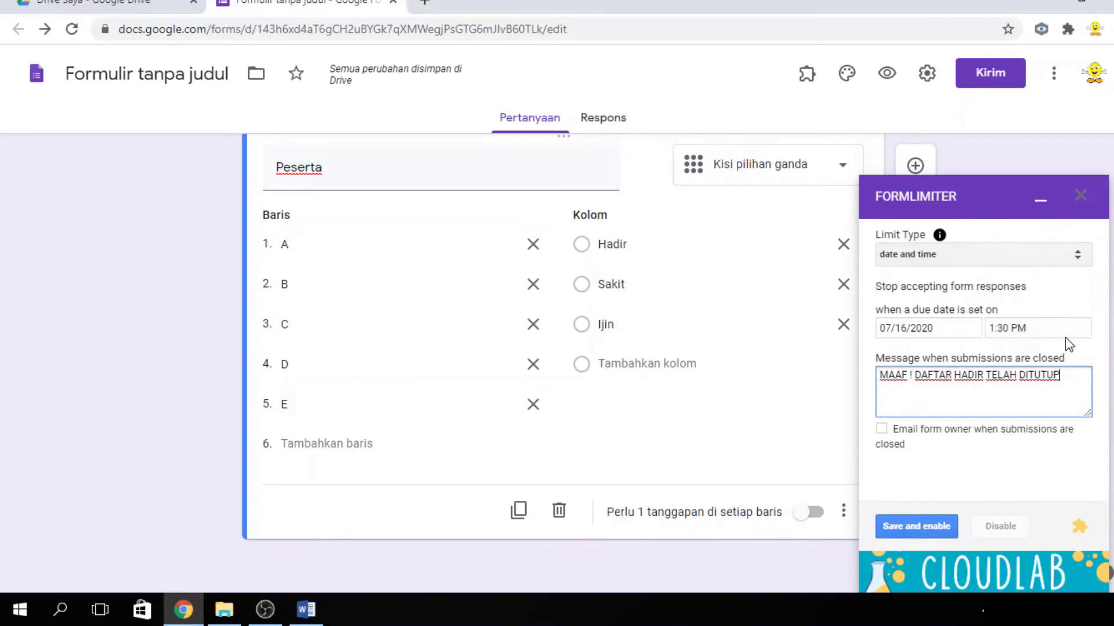
click(918, 535)
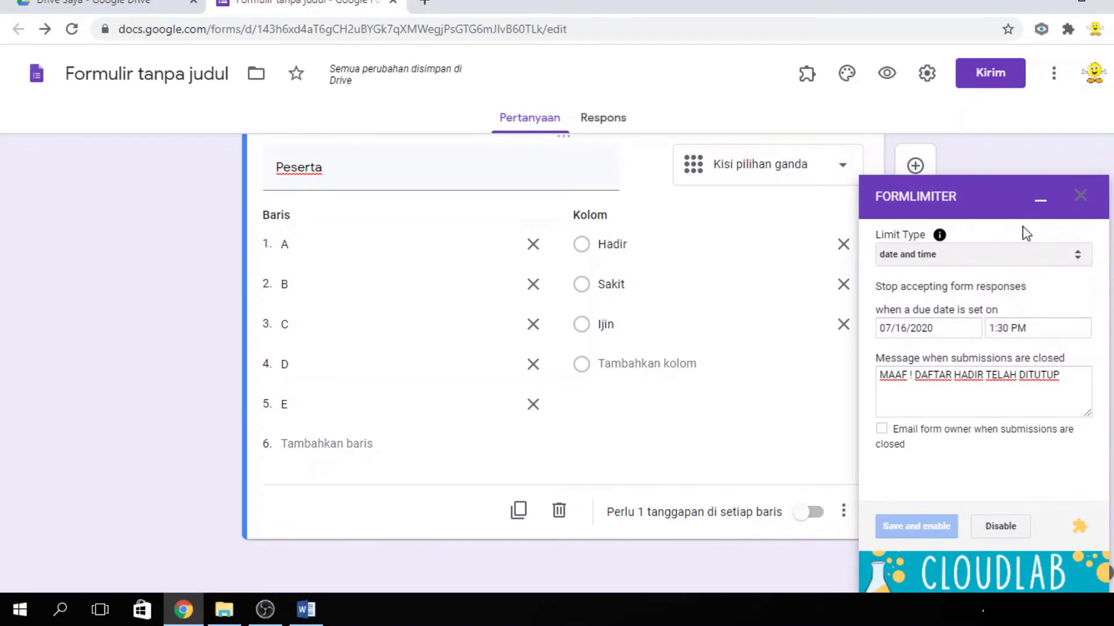
click(1083, 201)
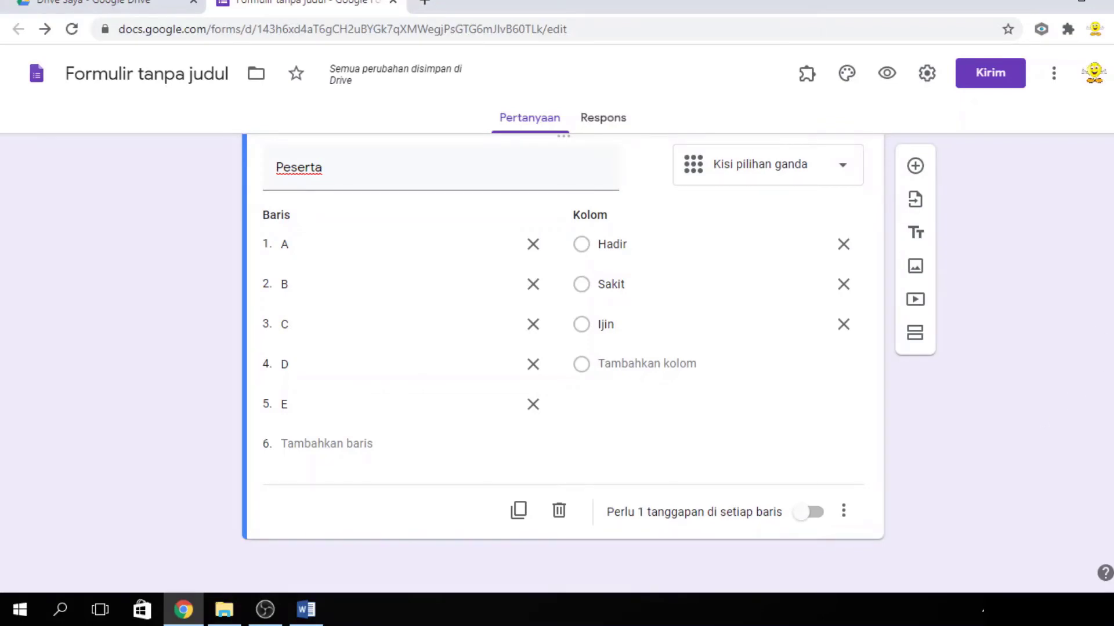
scroll(563, 363, up, 2)
scroll(562, 363, down, 2)
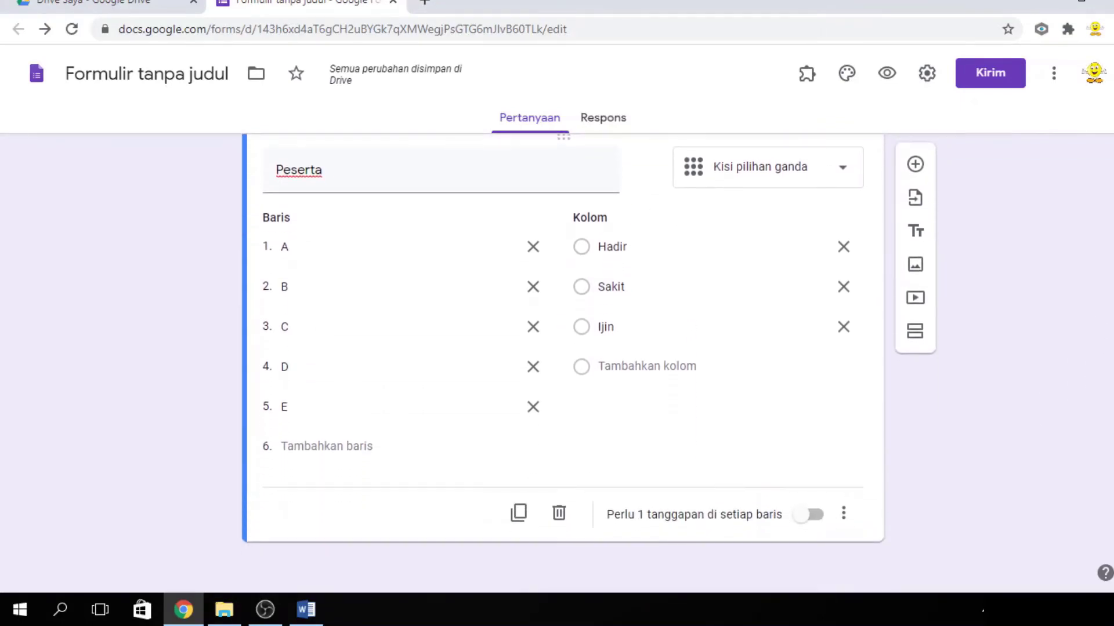
scroll(563, 363, up, 2)
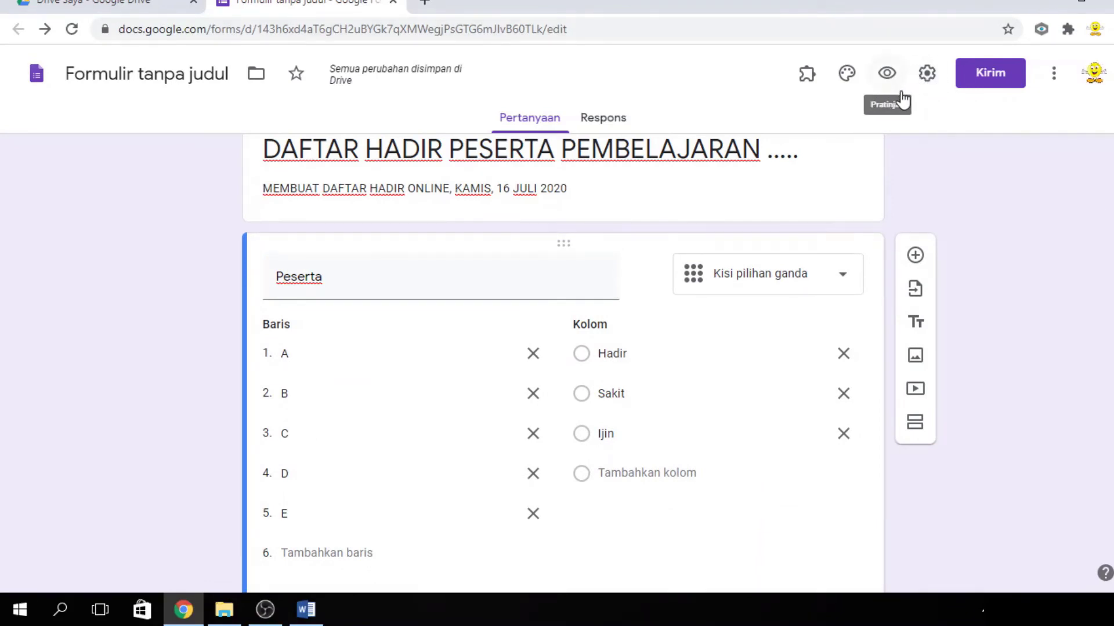
scroll(1034, 149, up, 1)
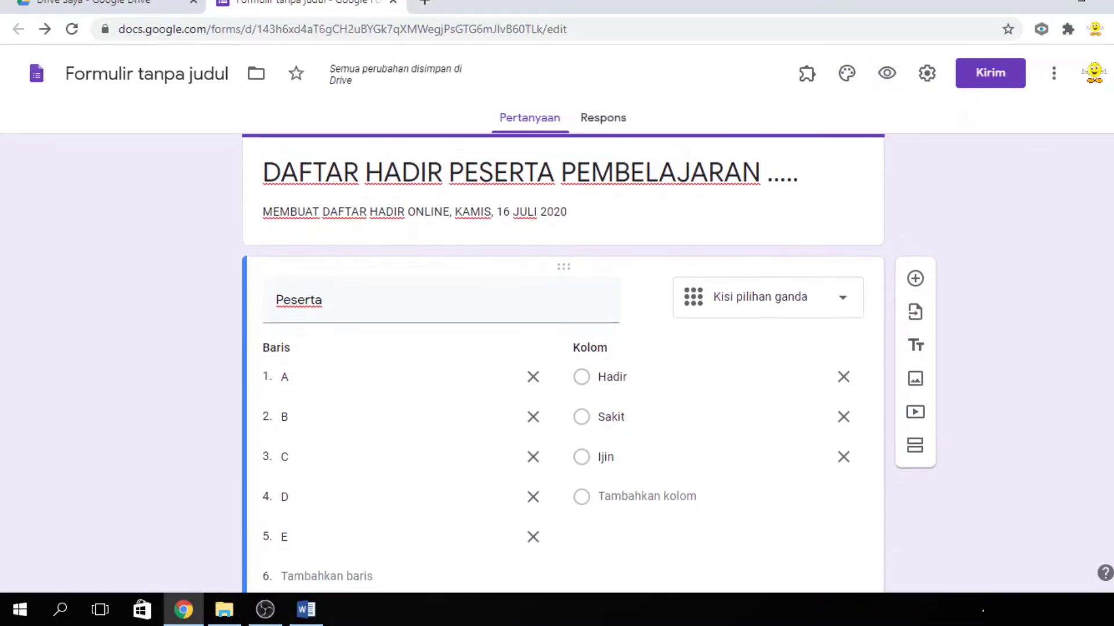
scroll(562, 363, down, 2)
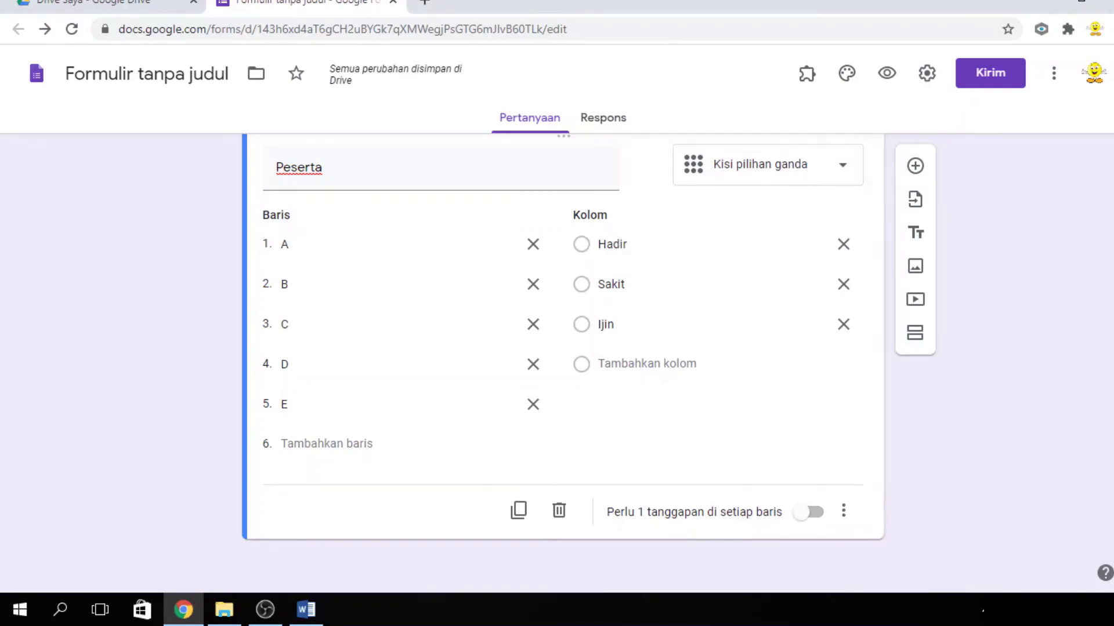
Step: Preview the form, mark participant A as Hadir in the Peserta grid, and leave the preview without submitting
scroll(967, 145, up, 1)
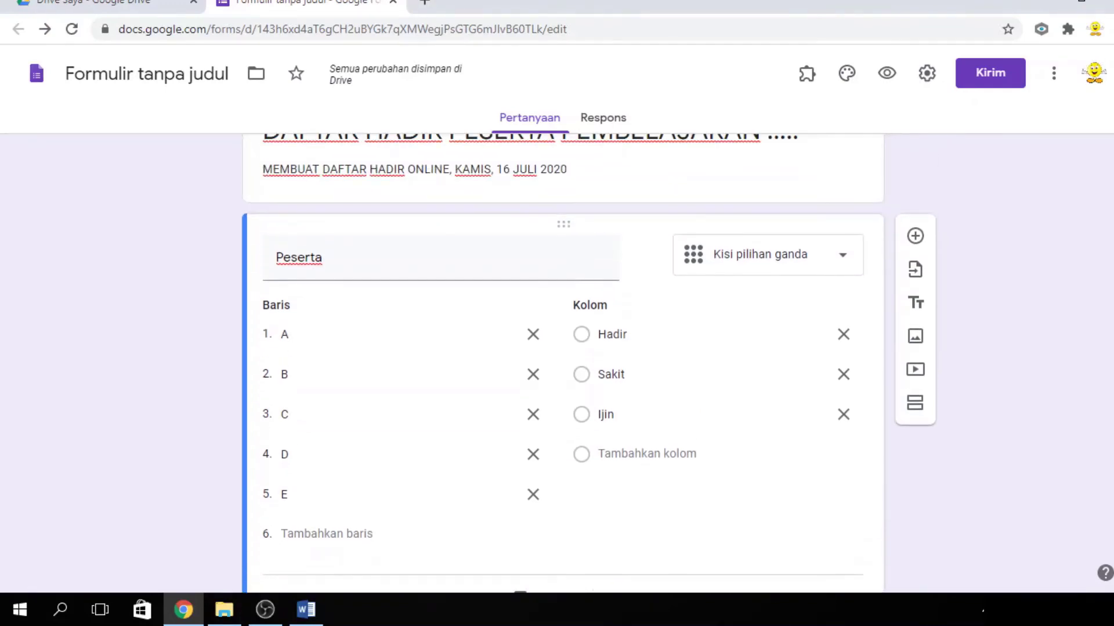
click(886, 75)
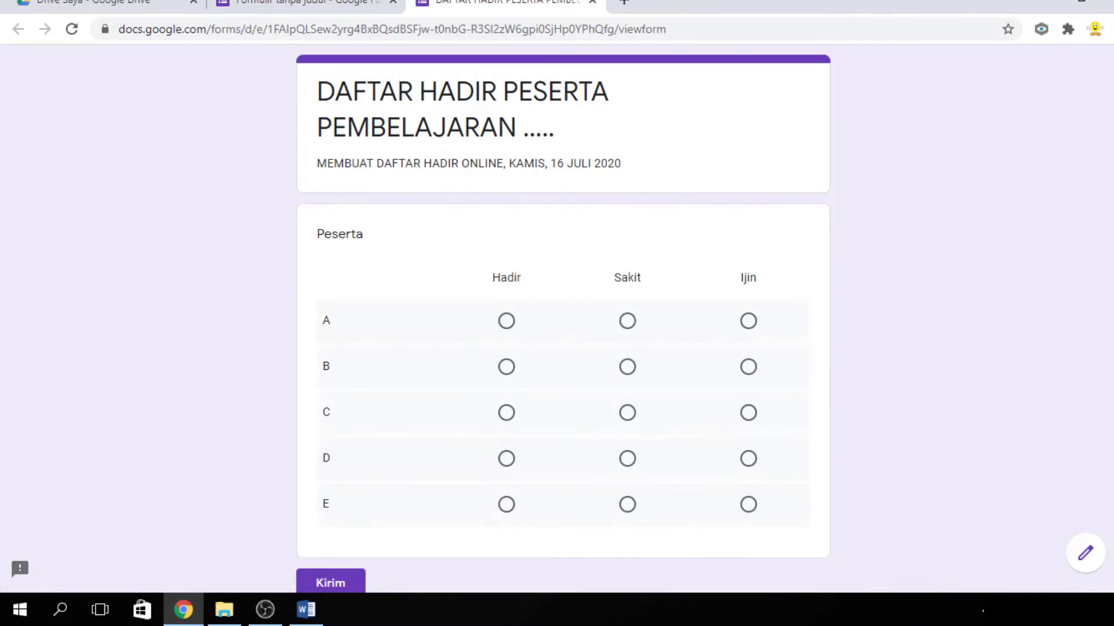
scroll(562, 319, down, 2)
scroll(563, 319, up, 2)
click(507, 322)
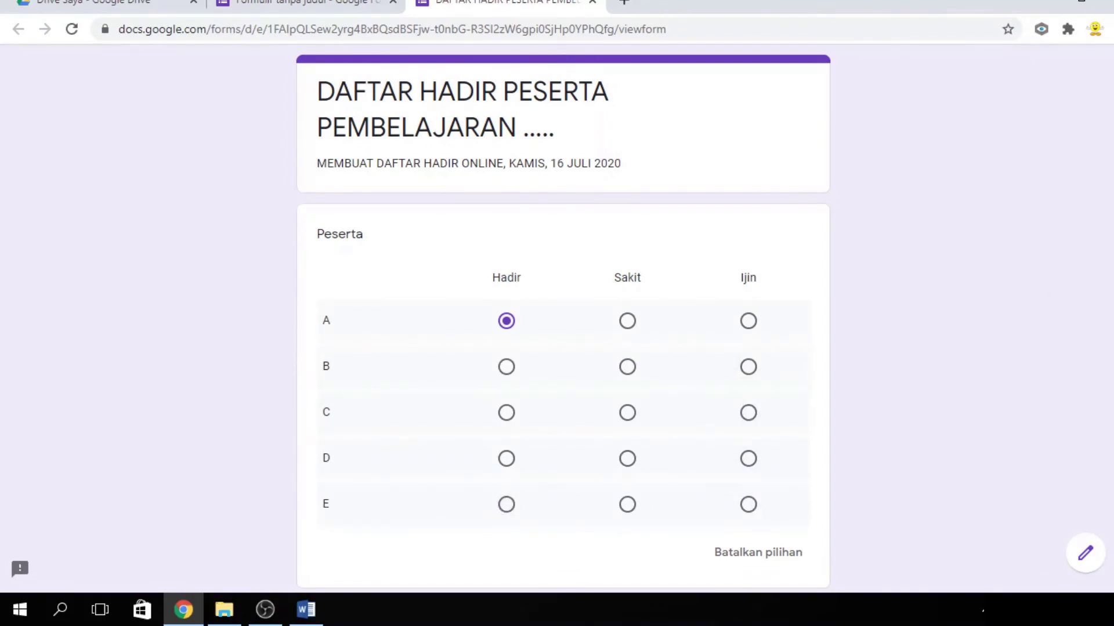
scroll(563, 319, down, 3)
scroll(562, 319, up, 1)
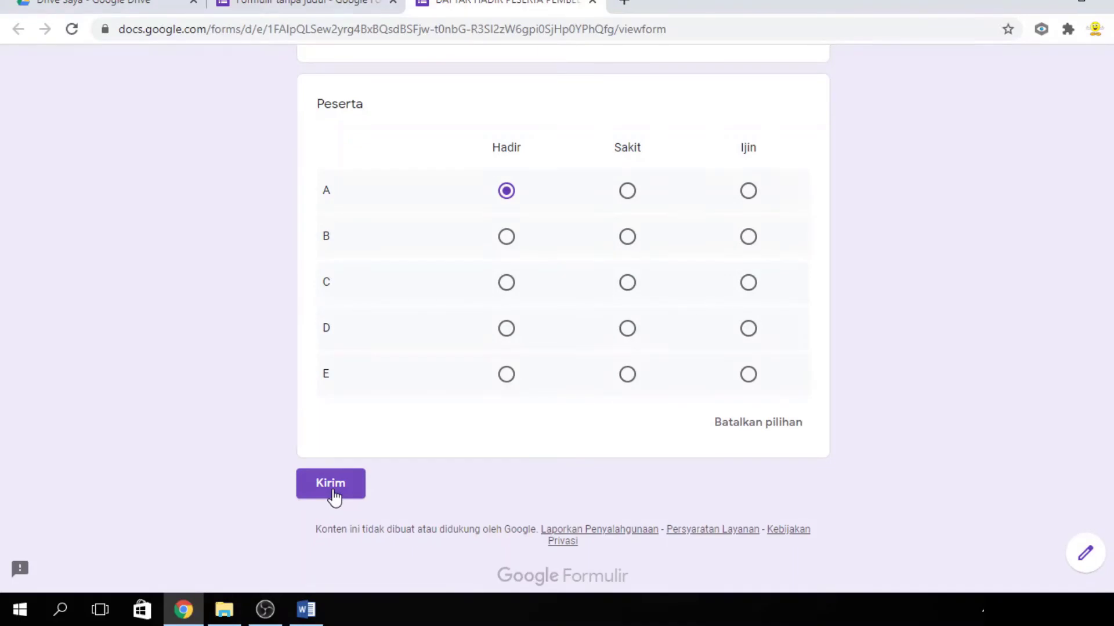
click(594, 2)
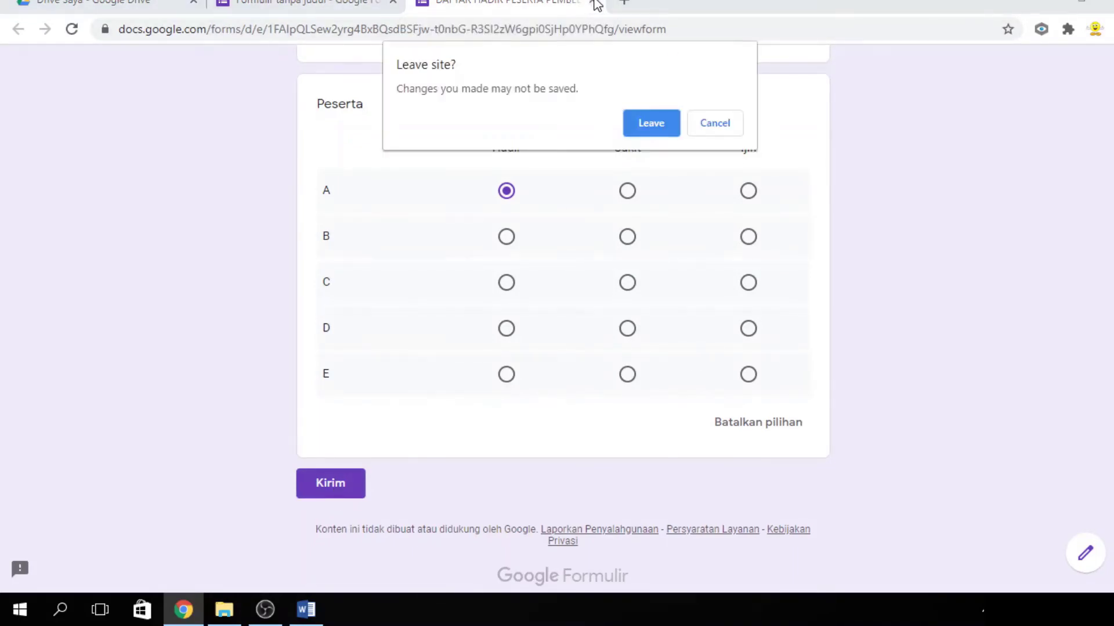
click(651, 123)
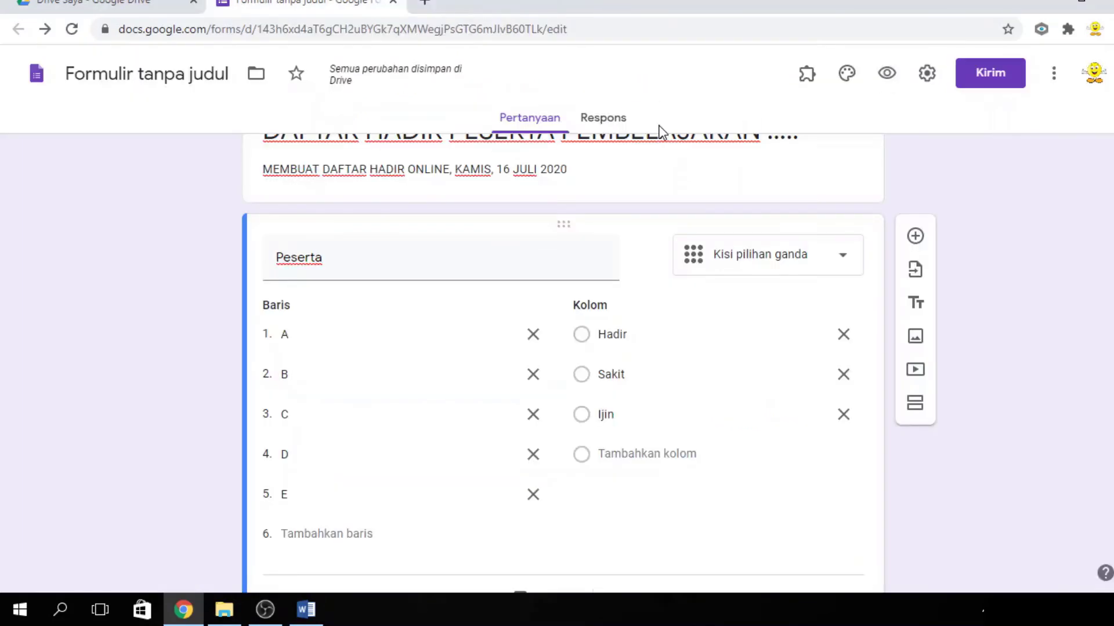
Step: Open the form's theme options and apply the orange theme colour
scroll(557, 359, up, 1)
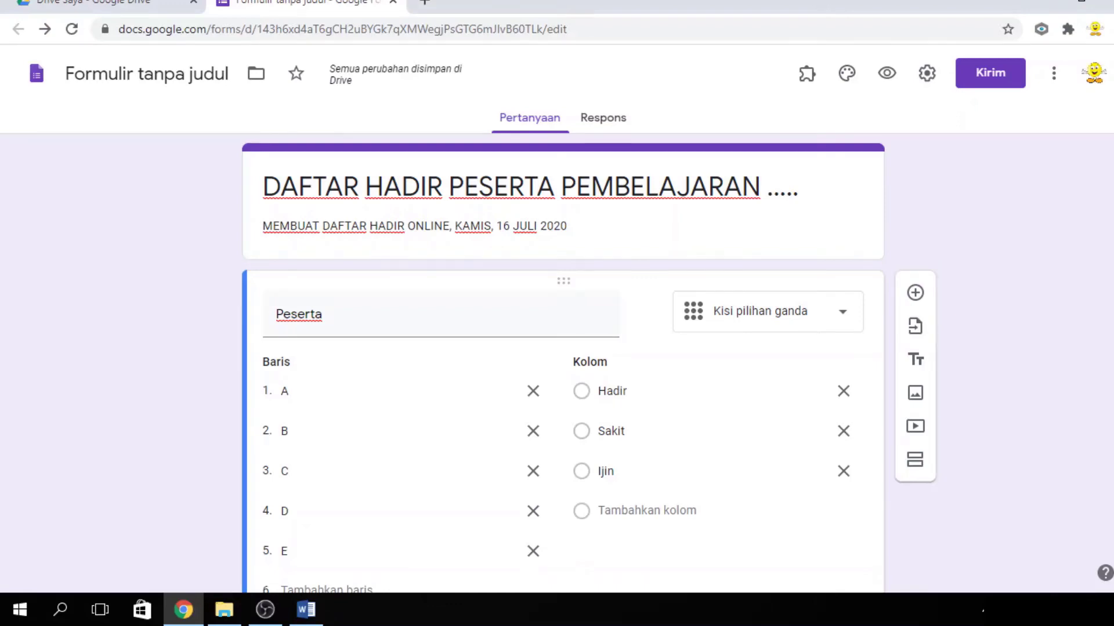
scroll(556, 360, down, 3)
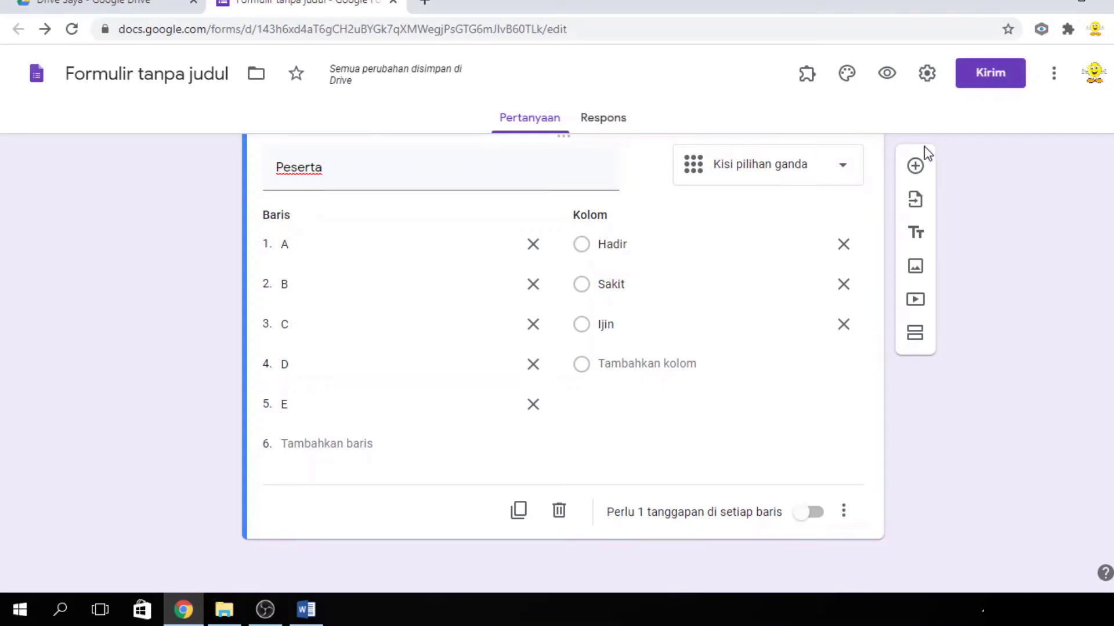
click(851, 81)
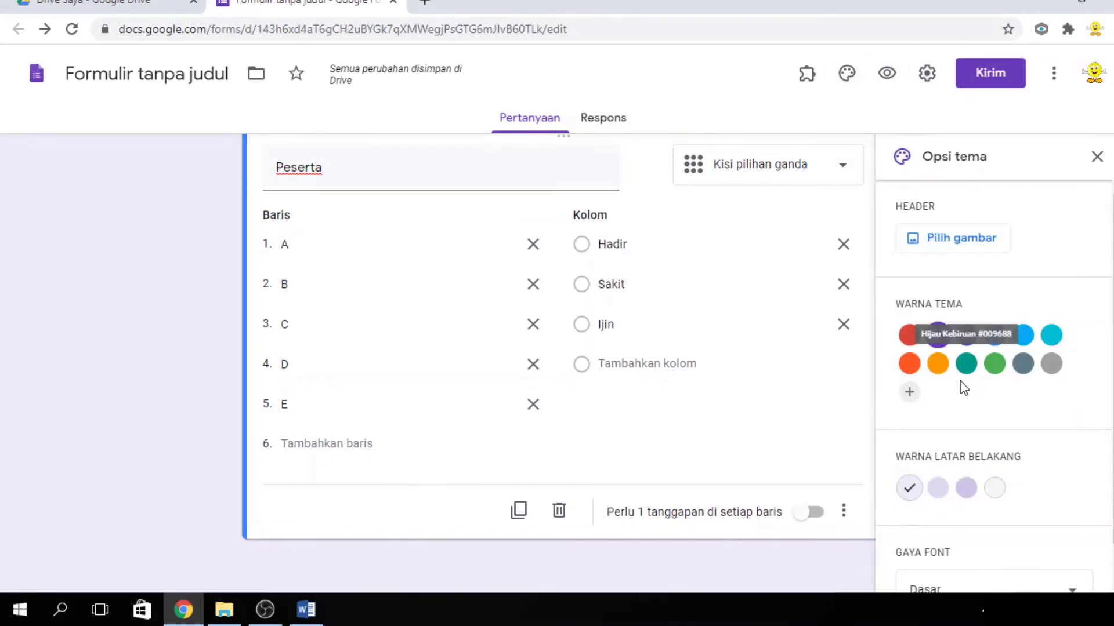
click(938, 361)
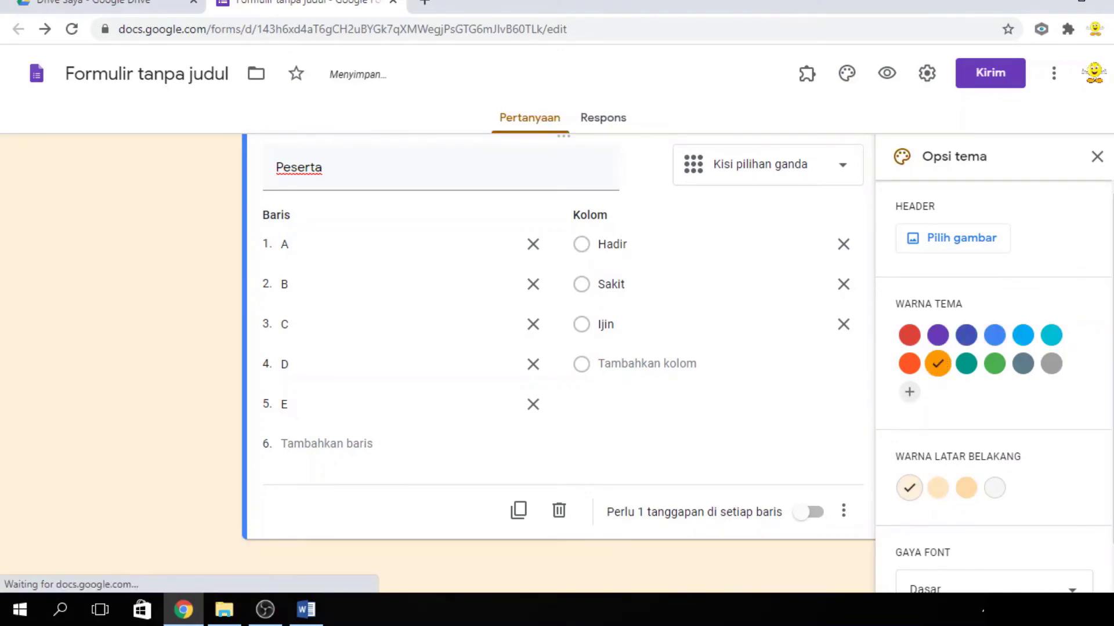
scroll(558, 363, up, 3)
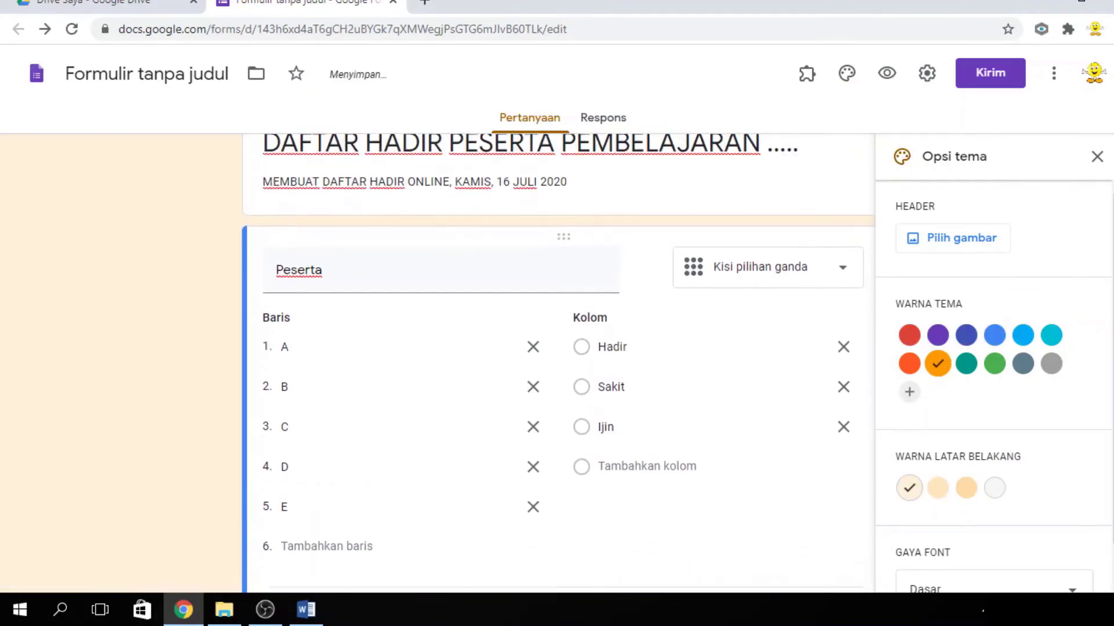
Step: Try out other theme colours for the form, including indigo, red, purple and teal
click(1023, 334)
click(966, 335)
click(960, 364)
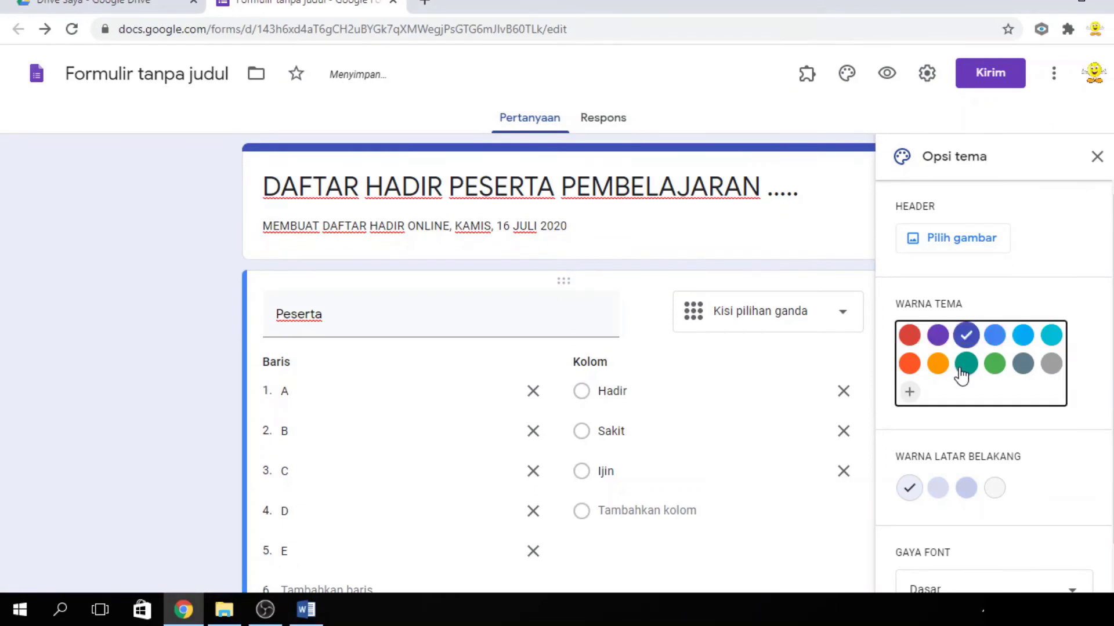
click(909, 338)
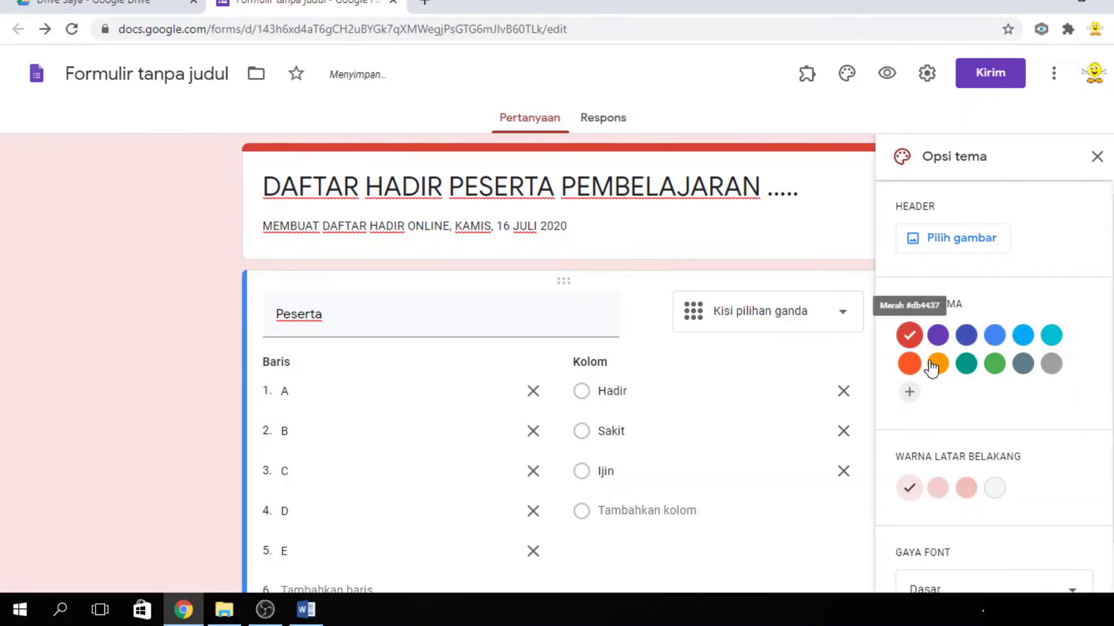
click(941, 342)
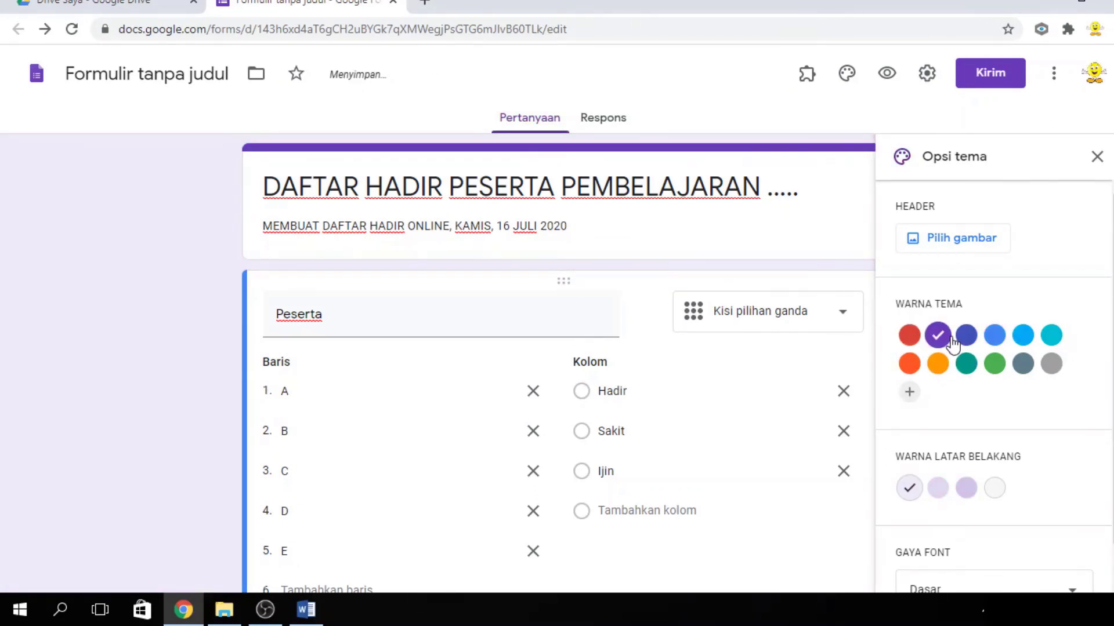
click(967, 341)
click(938, 363)
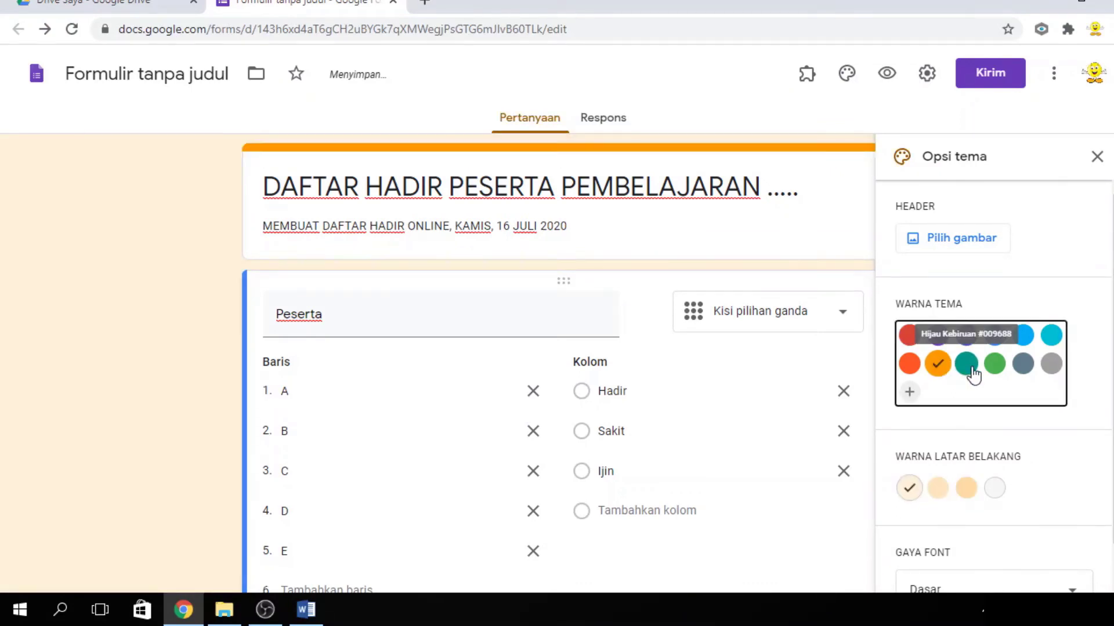
click(966, 364)
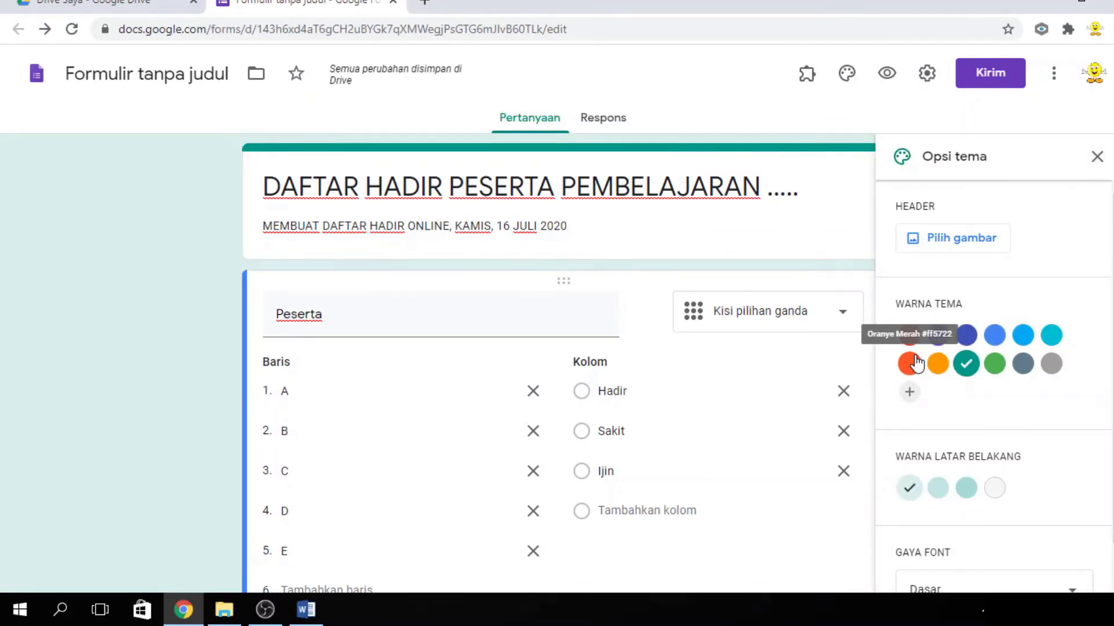
Step: Return the form's theme colour to orange and close the theme options
click(938, 363)
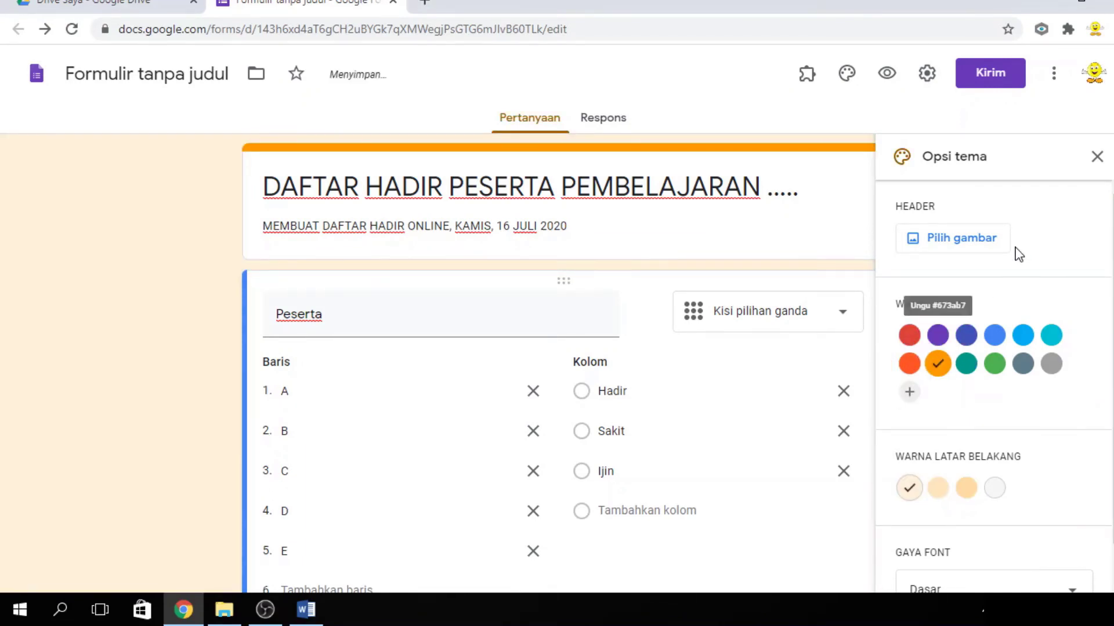
click(1098, 158)
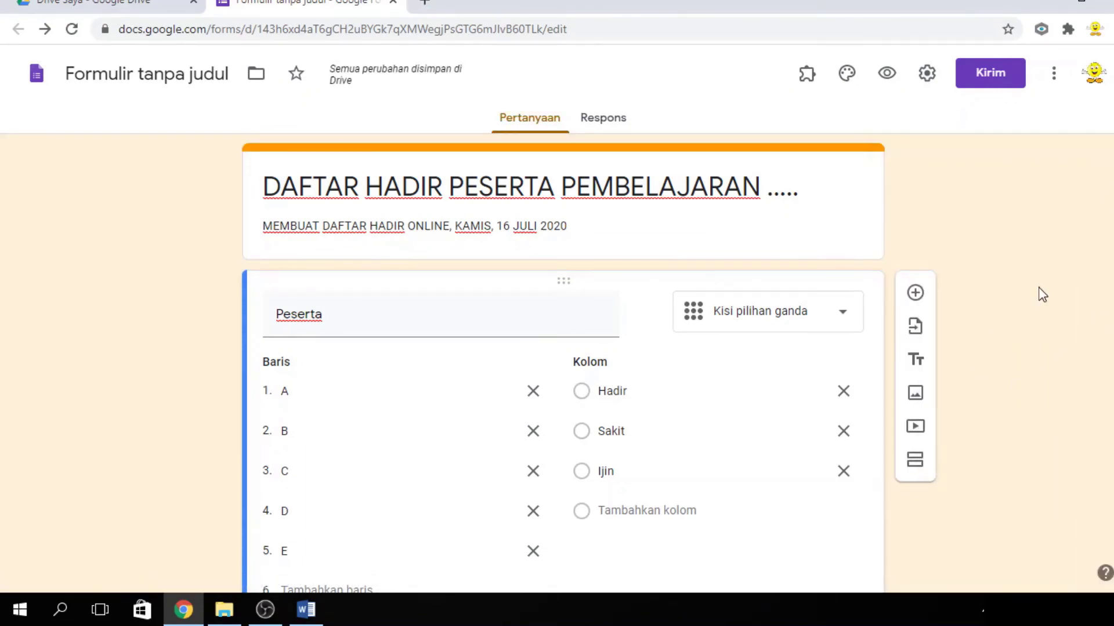
Step: Open the form's sending options and look through the link, HTML embed and e-mail methods
click(1012, 85)
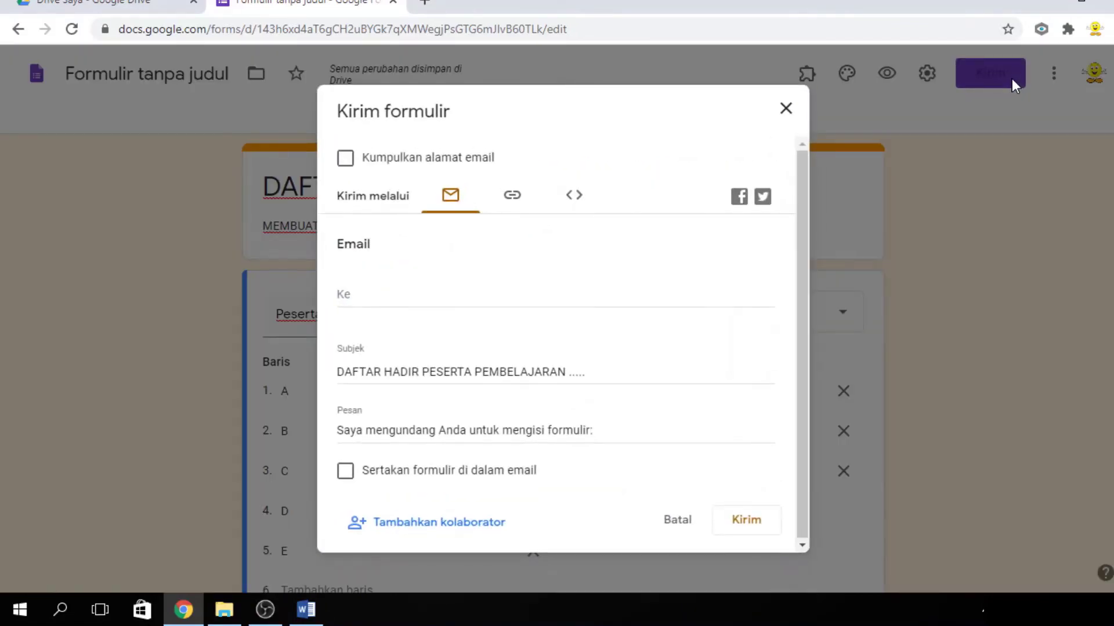
click(510, 200)
click(586, 197)
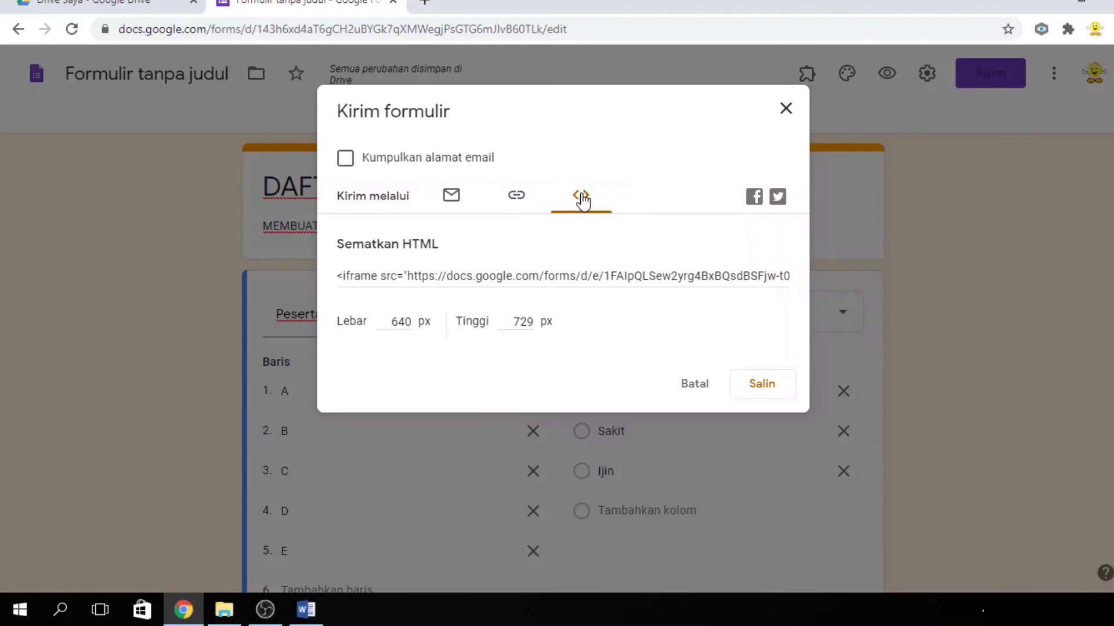
click(451, 199)
Step: Copy the form's full share link to the clipboard and close the sending options
click(510, 199)
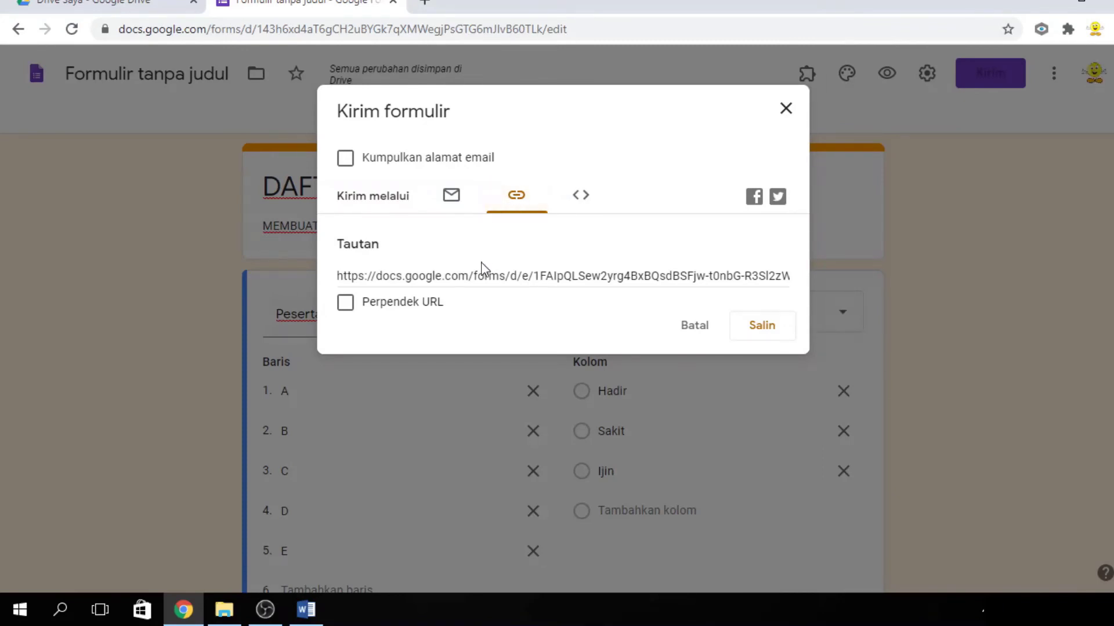
click(603, 273)
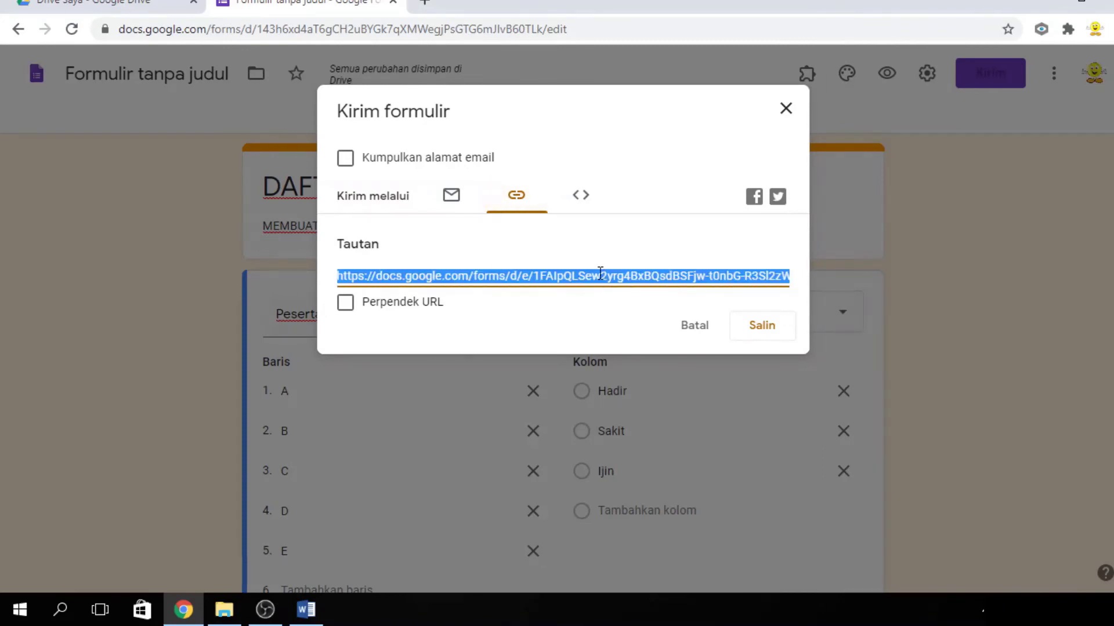
click(785, 329)
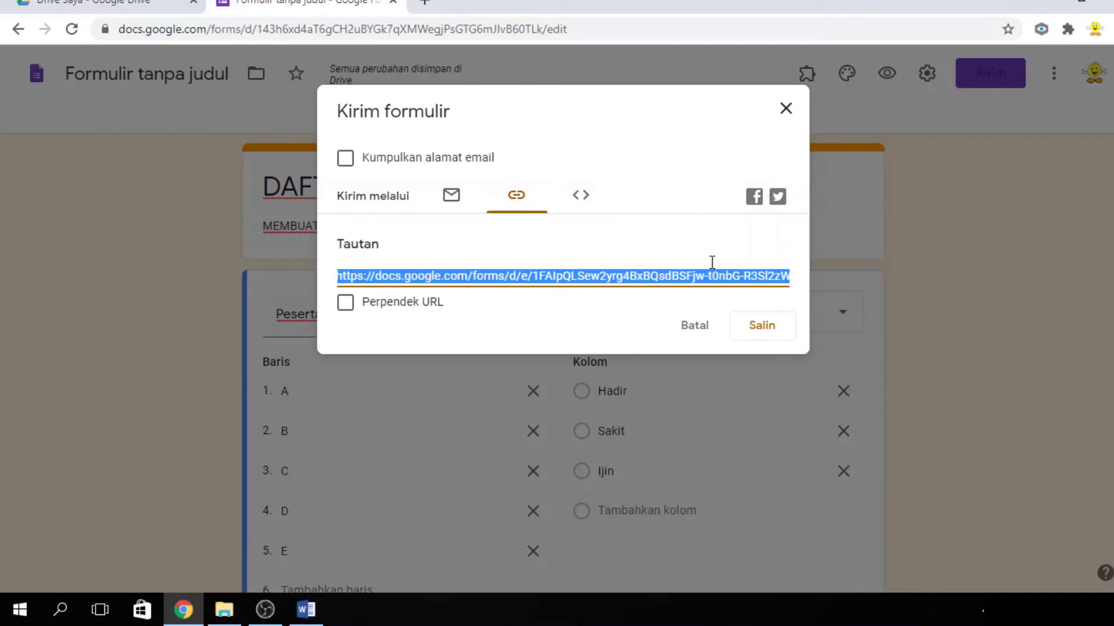
click(758, 335)
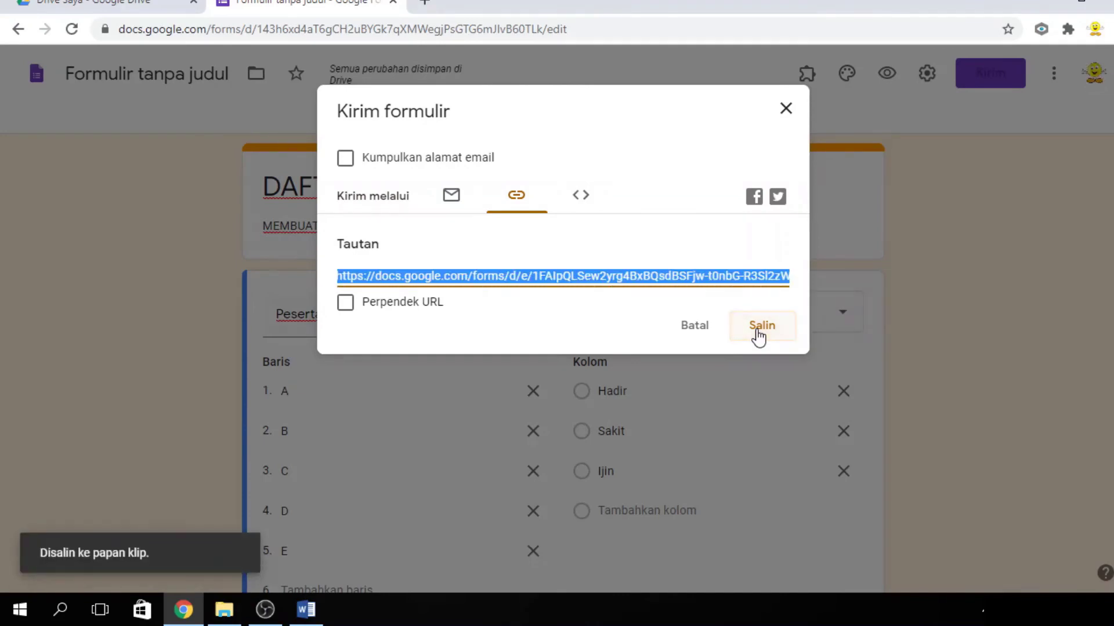
click(788, 109)
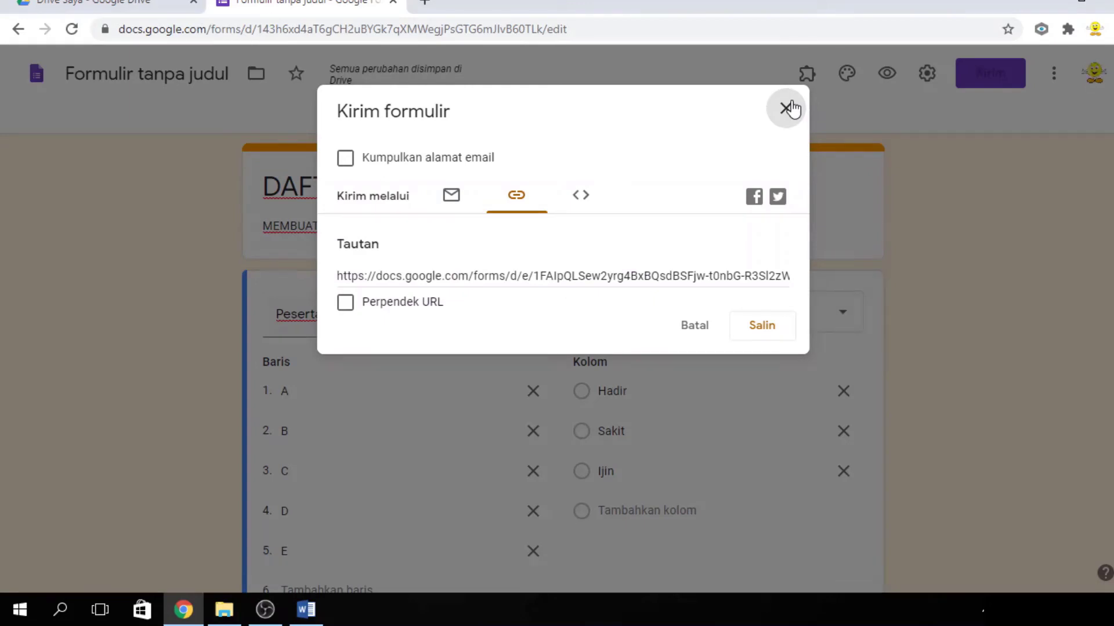
click(789, 108)
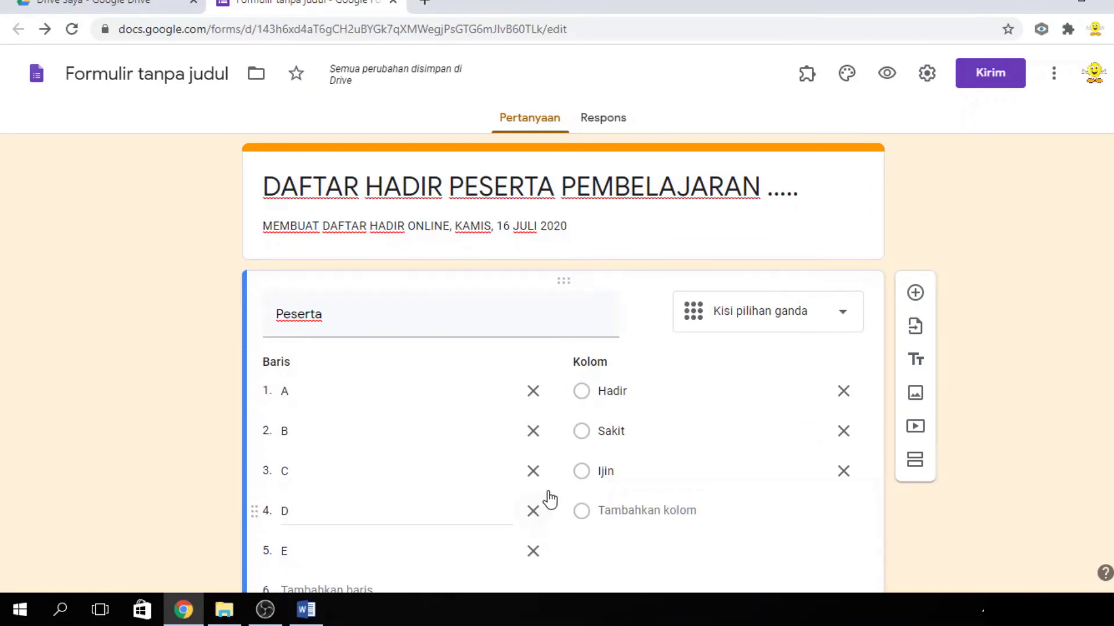
Step: Create a new spreadsheet named "Formulir tanpa judul (Respons)" from the form's responses as their destination
scroll(580, 406, down, 3)
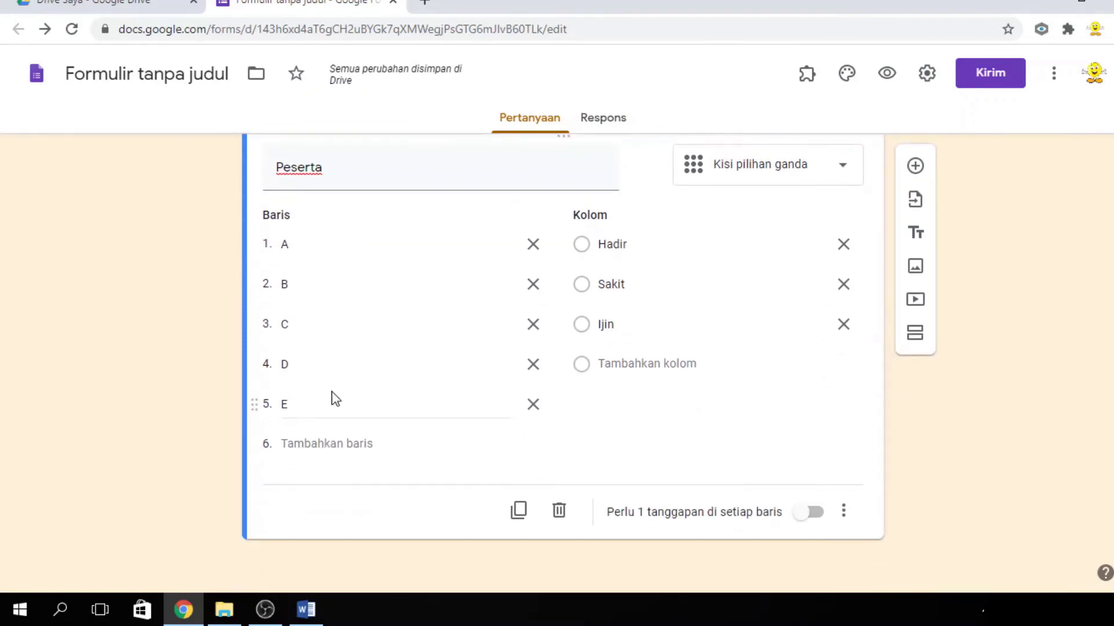
scroll(563, 348, up, 3)
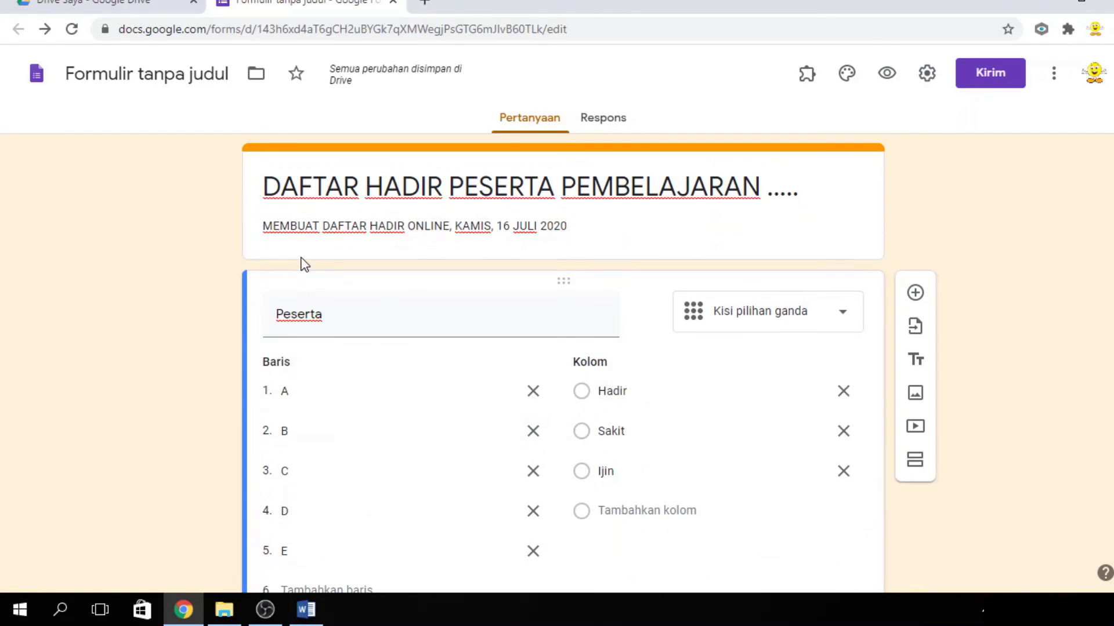
click(618, 122)
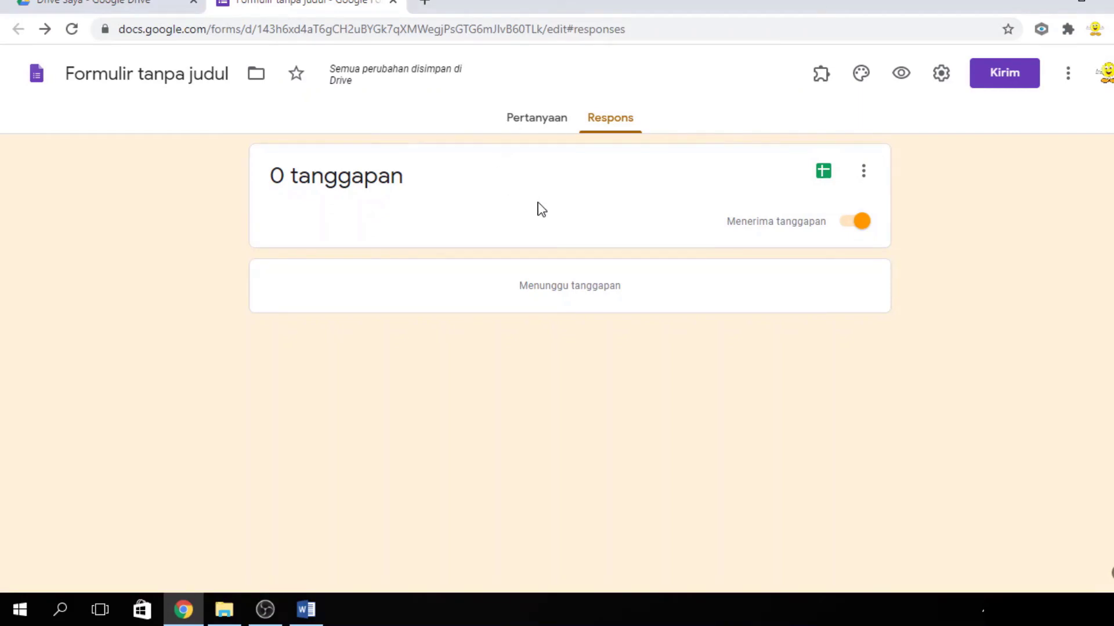
click(834, 176)
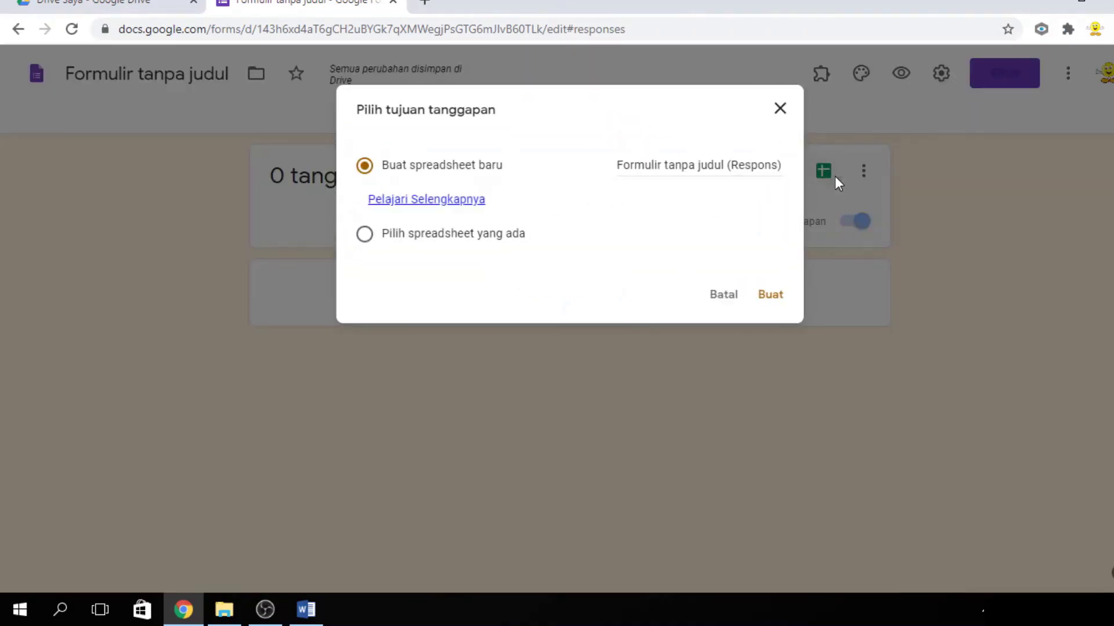
click(778, 297)
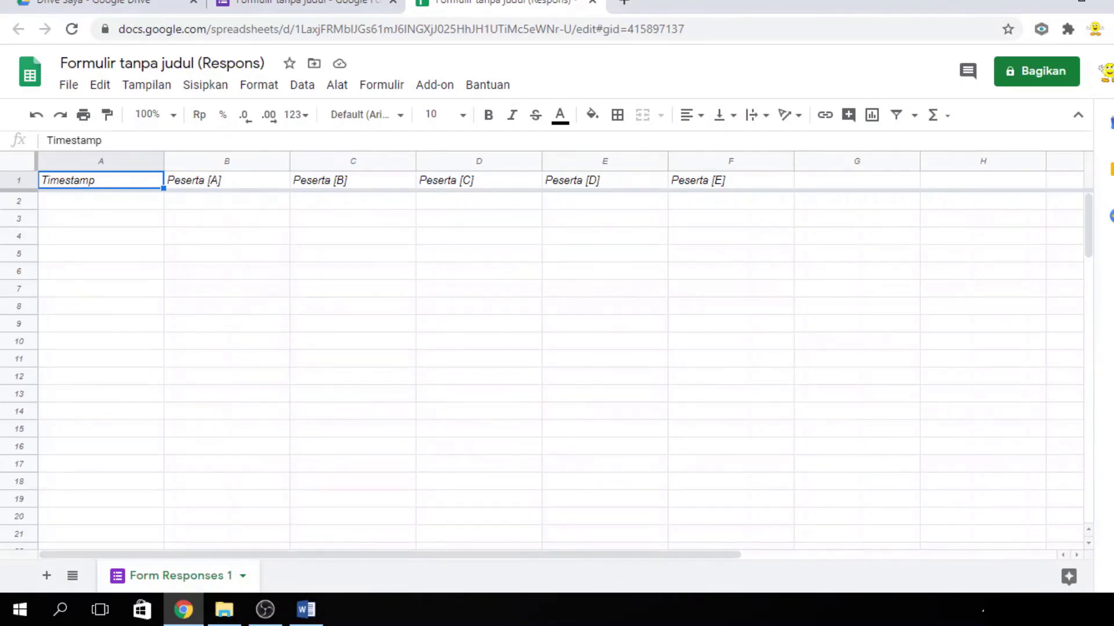
Step: Examine the response sheet's Timestamp and participant columns and the empty rows where answers are recorded
drag(1088, 241, 1103, 224)
click(23, 166)
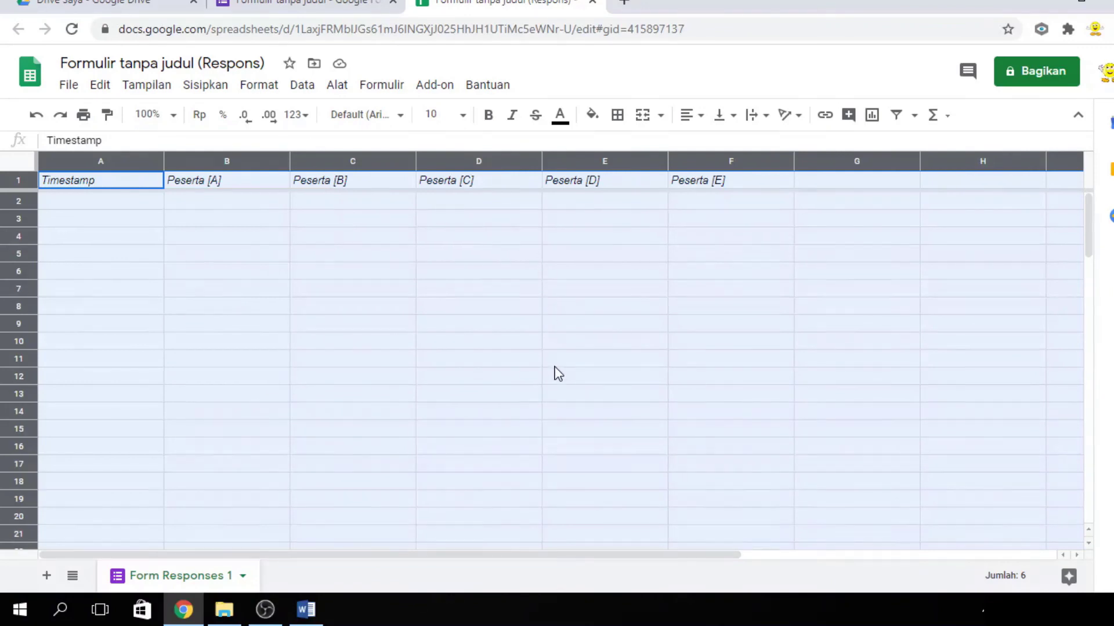
click(438, 288)
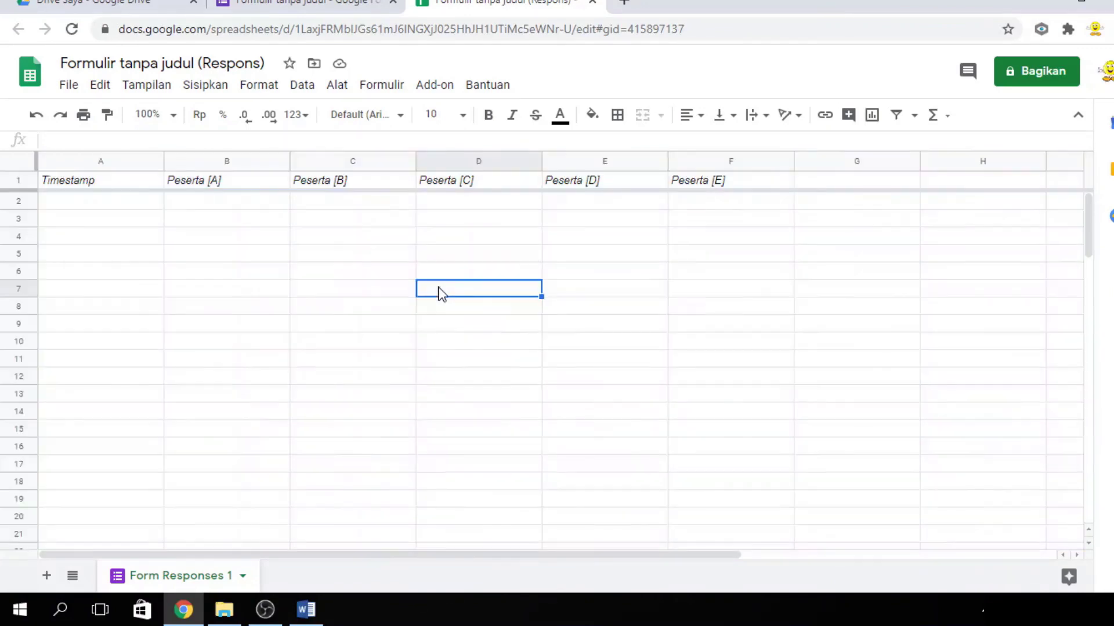
click(108, 203)
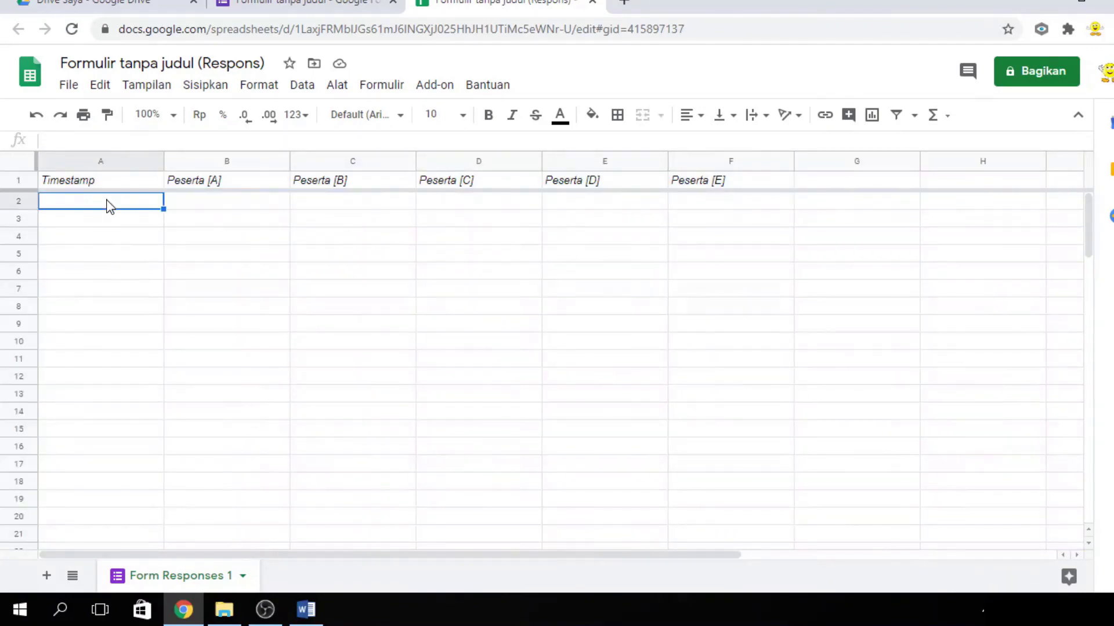
click(107, 218)
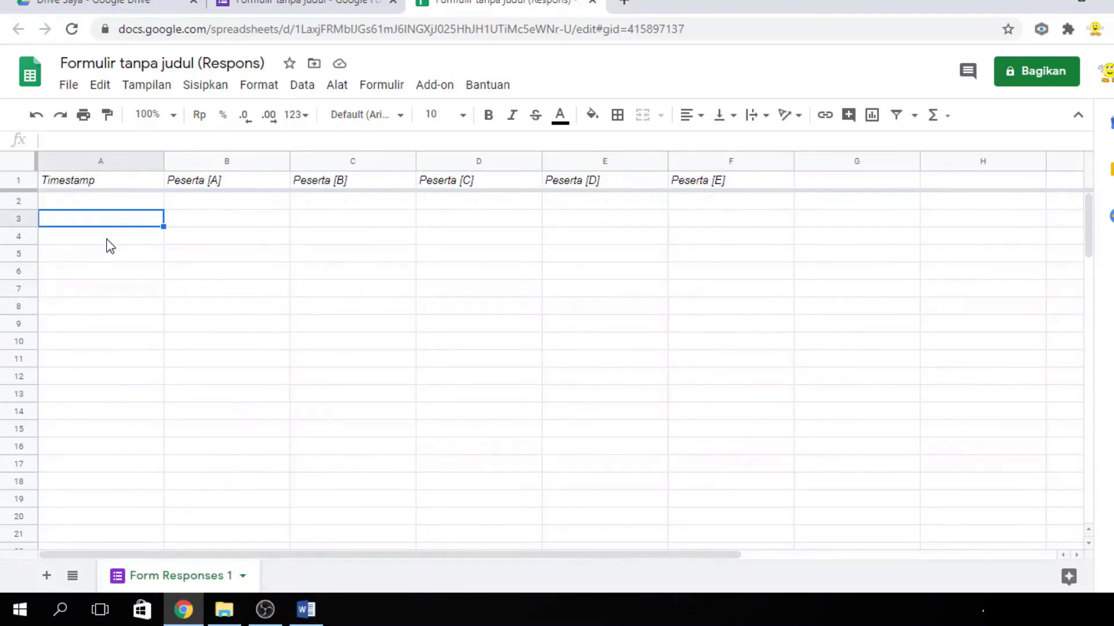
Step: Examine the Timestamp column row by row to see where each response's submission time is recorded
click(107, 236)
click(106, 258)
click(110, 274)
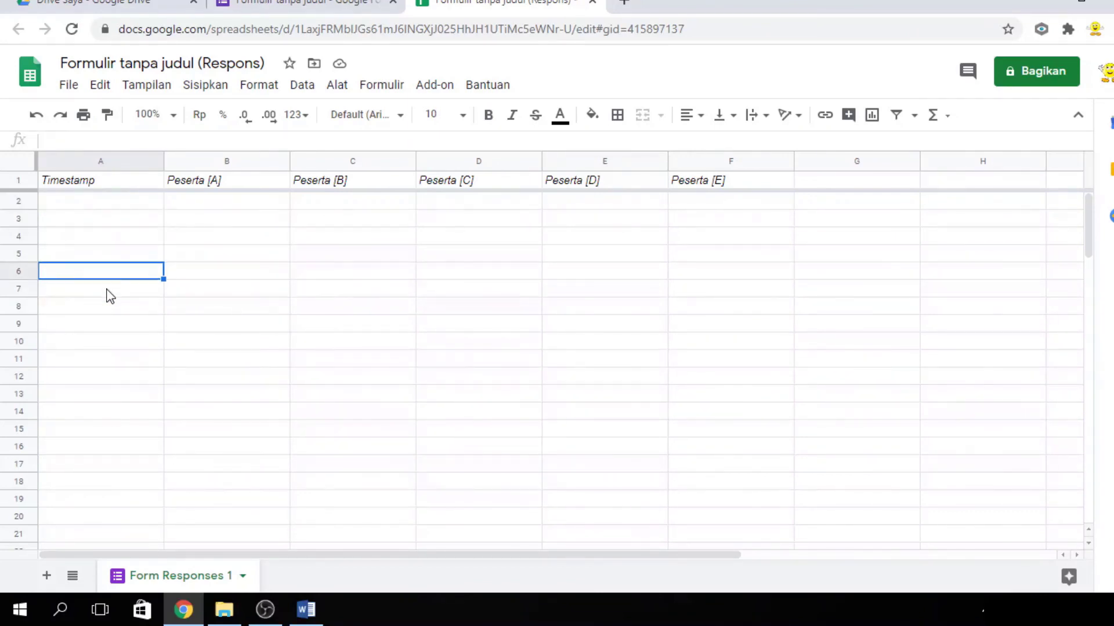
click(109, 290)
click(107, 307)
click(116, 344)
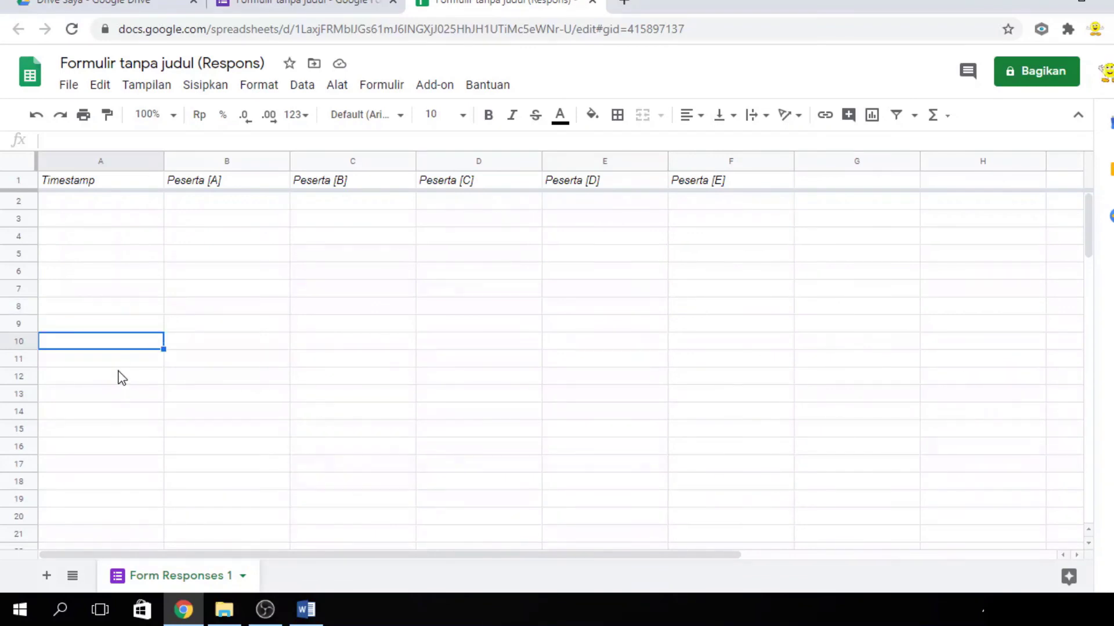
click(122, 378)
click(117, 413)
click(110, 352)
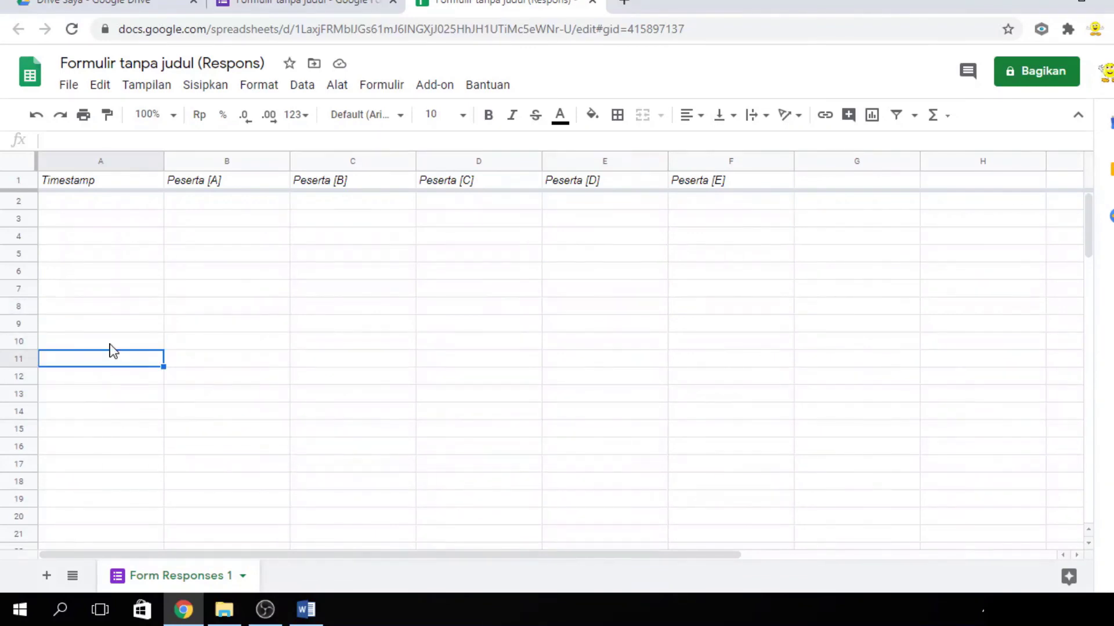
click(110, 344)
click(111, 307)
click(107, 273)
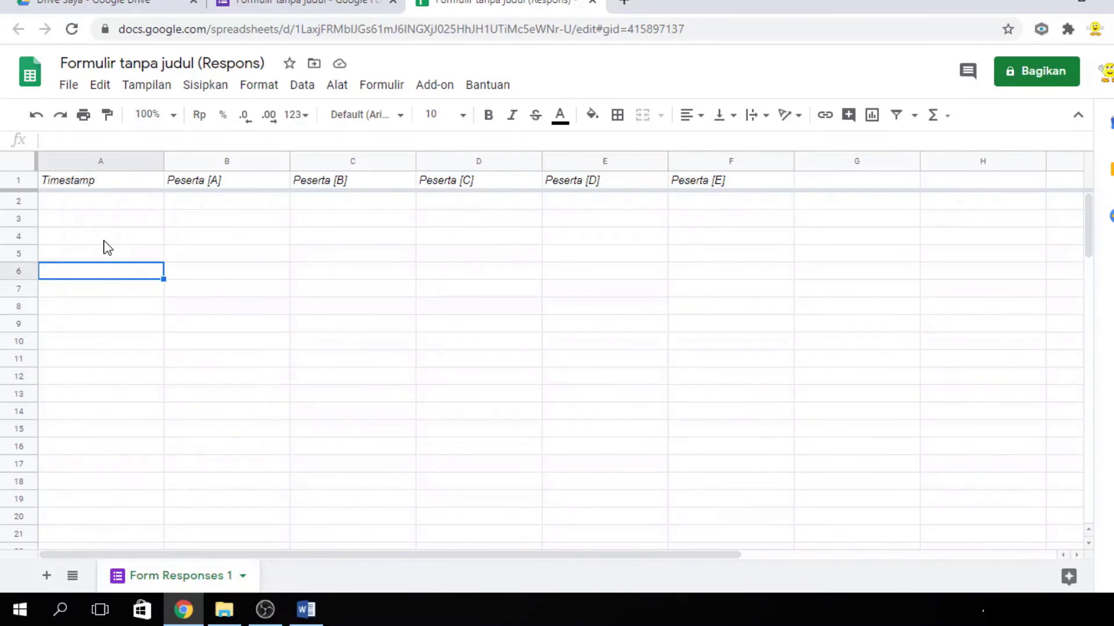
click(105, 237)
click(102, 203)
click(100, 219)
click(101, 255)
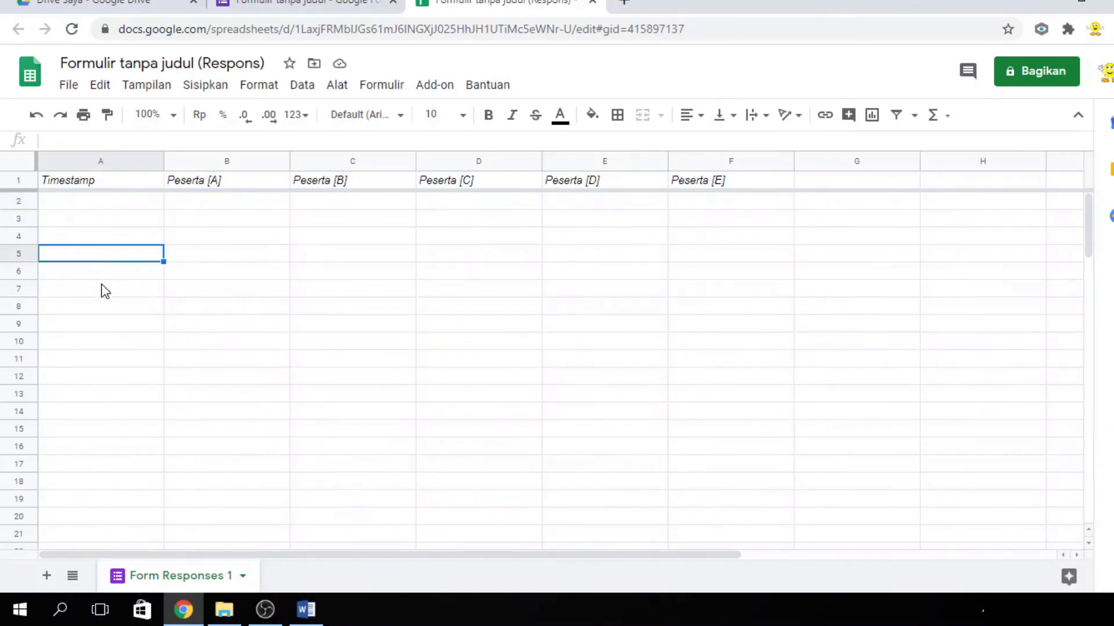
click(103, 293)
click(115, 270)
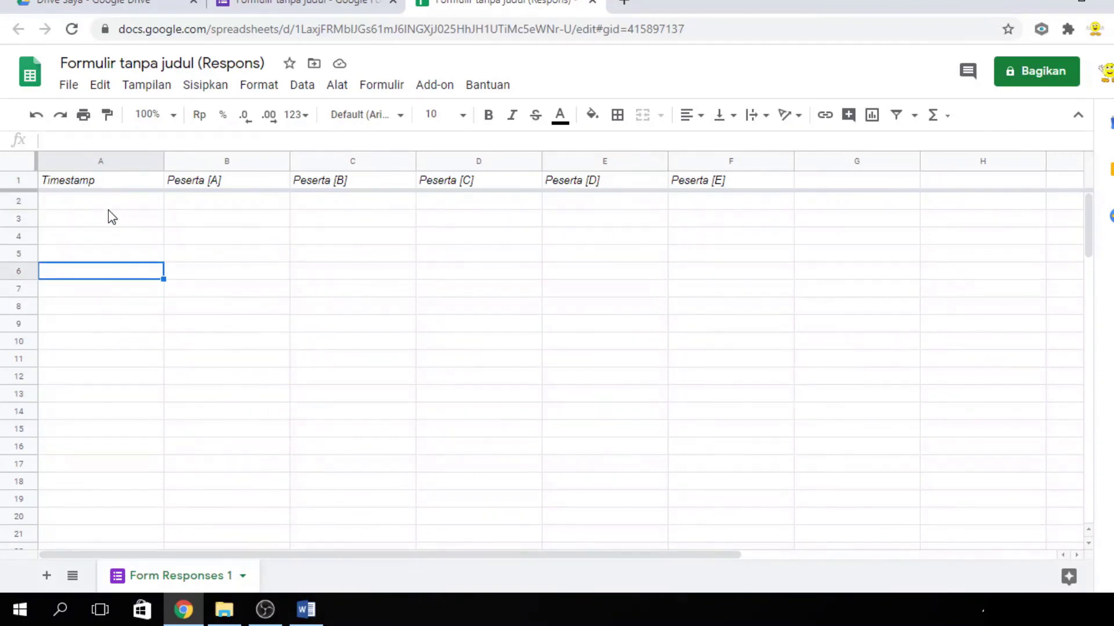
click(104, 202)
Step: Examine the cells beneath the Peserta [A] to Peserta [E] headings, including the sheet as a whole, where attendance answers are collected
click(218, 204)
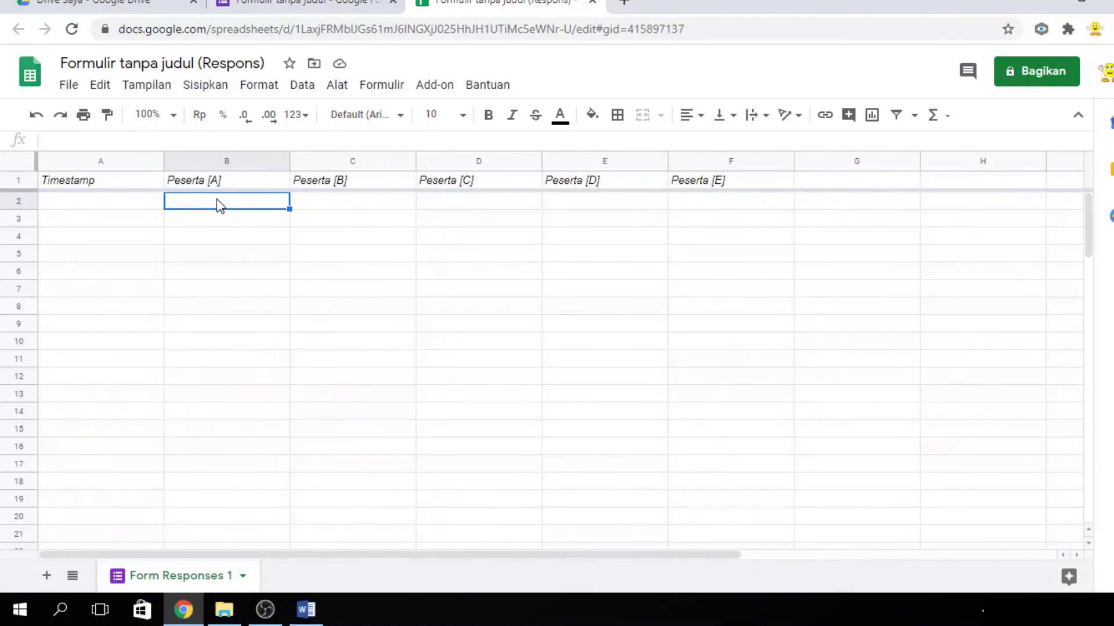
click(347, 219)
click(451, 224)
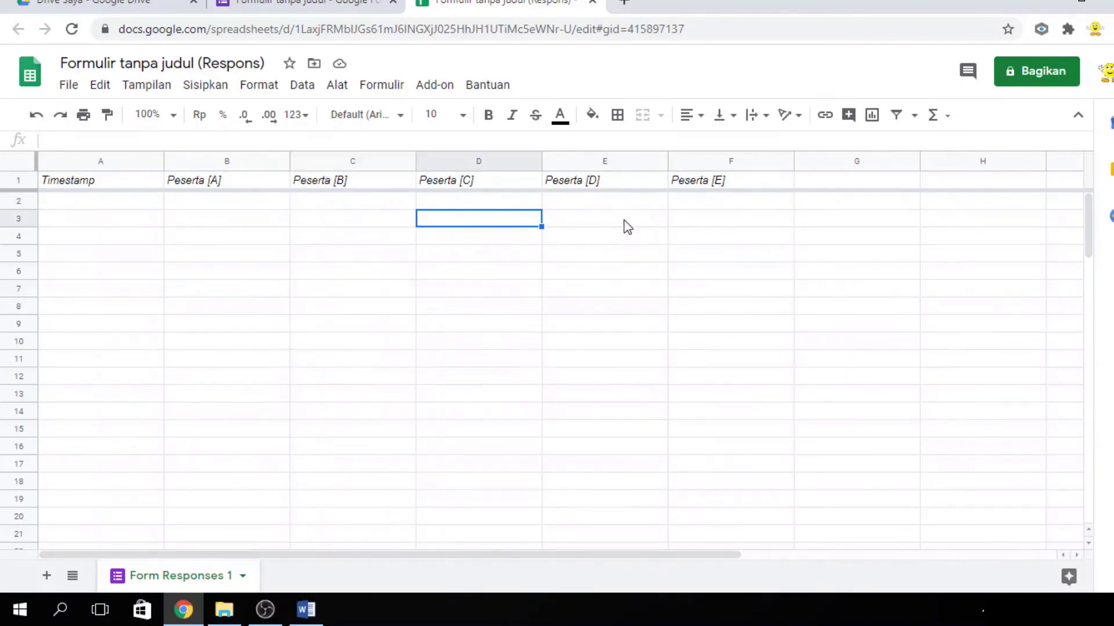
click(618, 239)
click(627, 309)
click(397, 237)
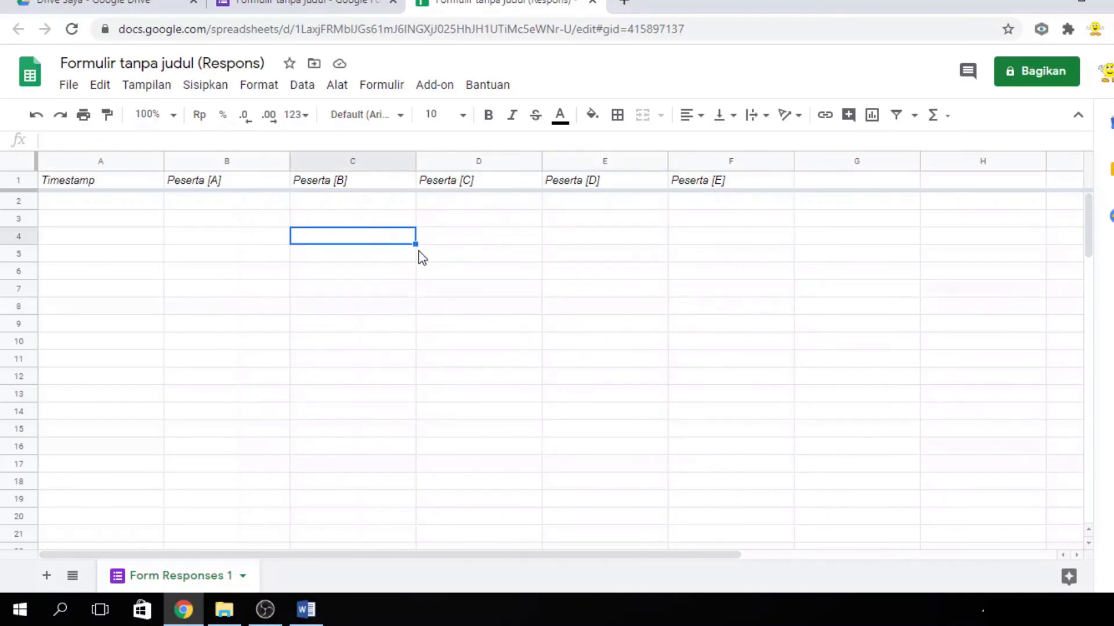
click(672, 276)
click(721, 380)
click(688, 239)
click(539, 397)
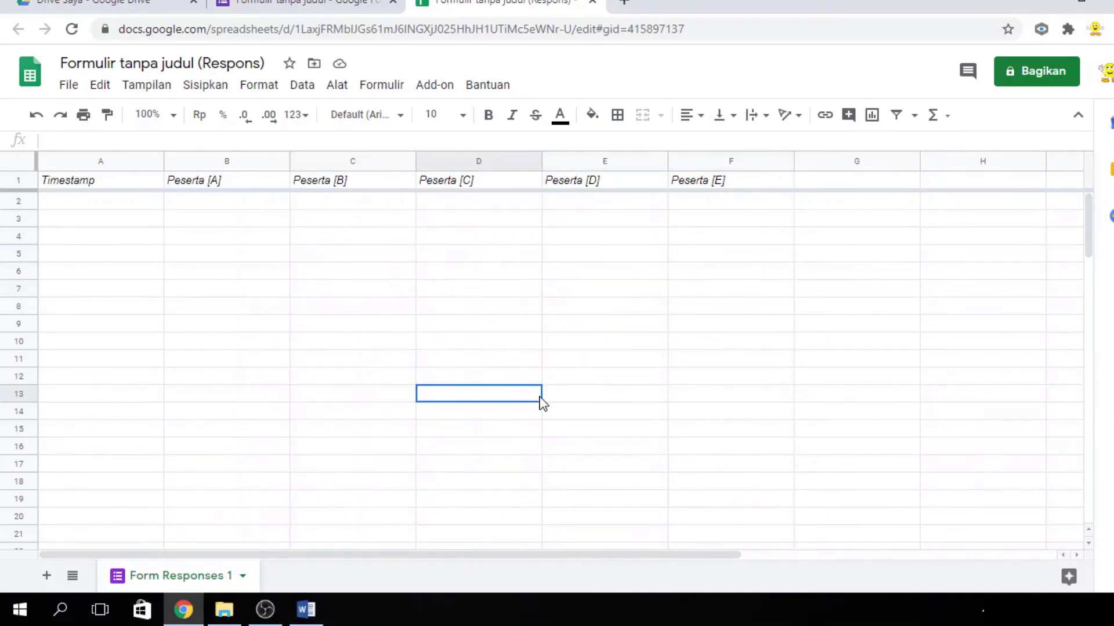
click(21, 160)
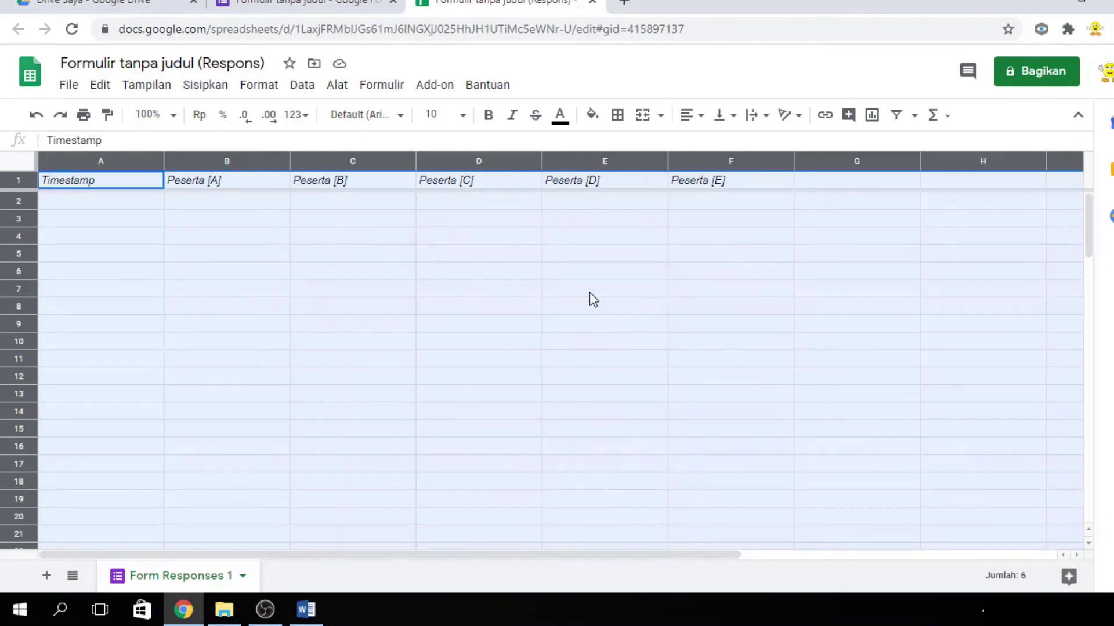
Step: Close the response spreadsheet and return to the attendance form's questions
click(593, 4)
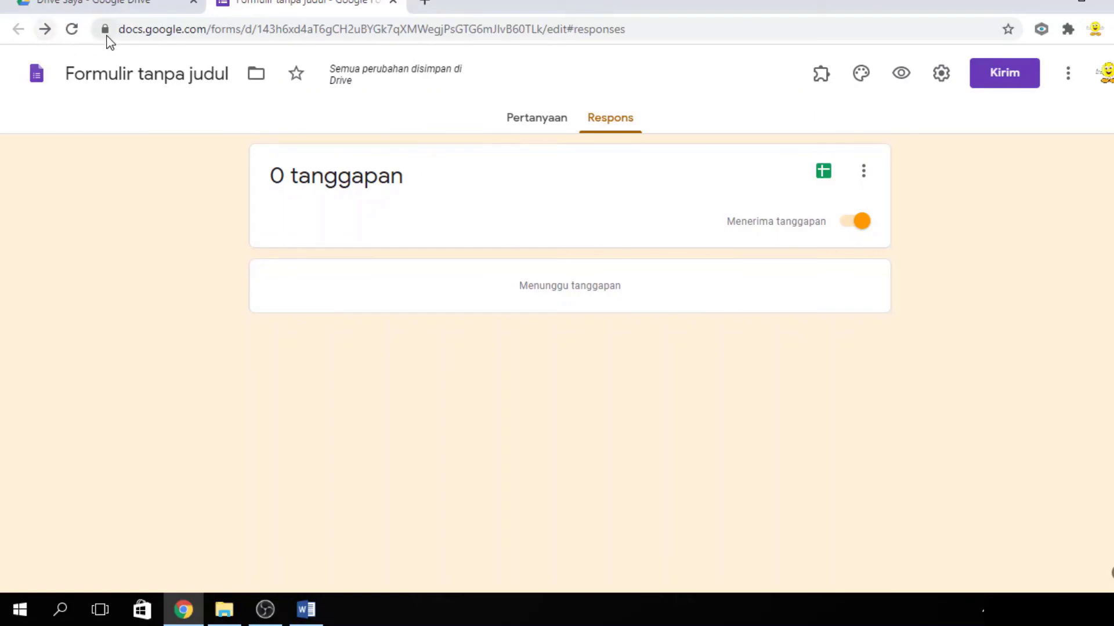
click(562, 123)
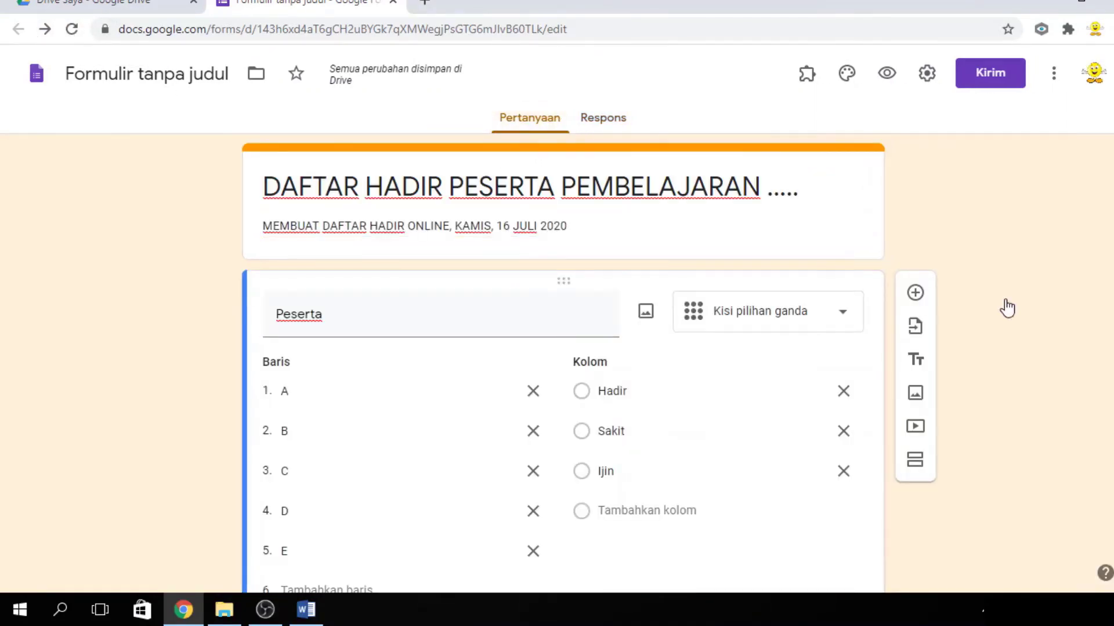
Step: Review the form's title, description and Peserta grid from start to end, and minimize the browser window
scroll(563, 364, down, 3)
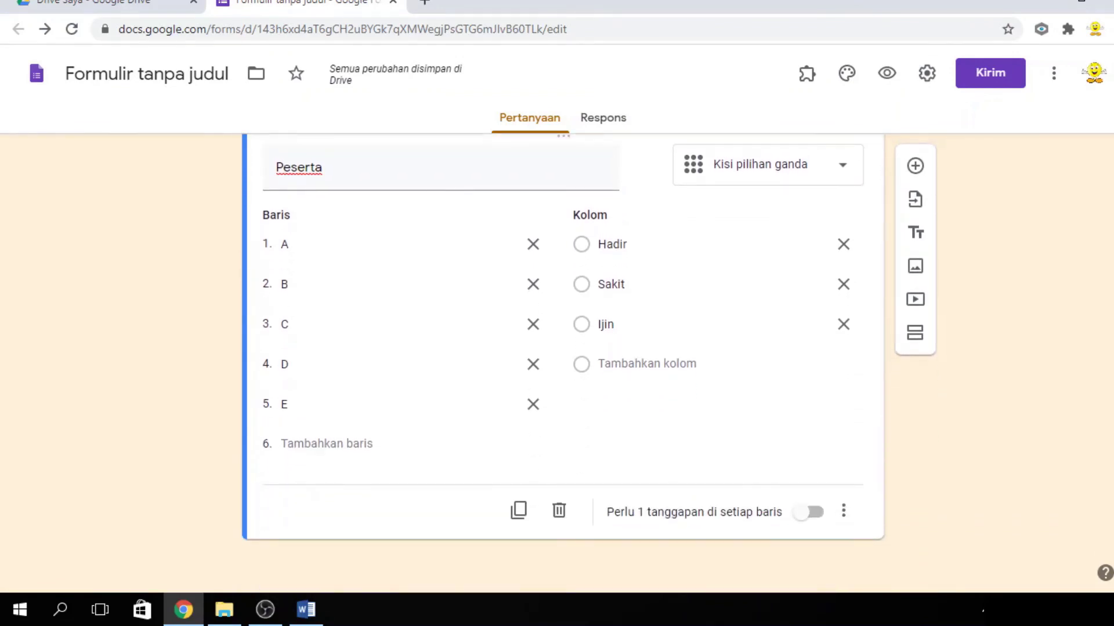
scroll(563, 363, up, 3)
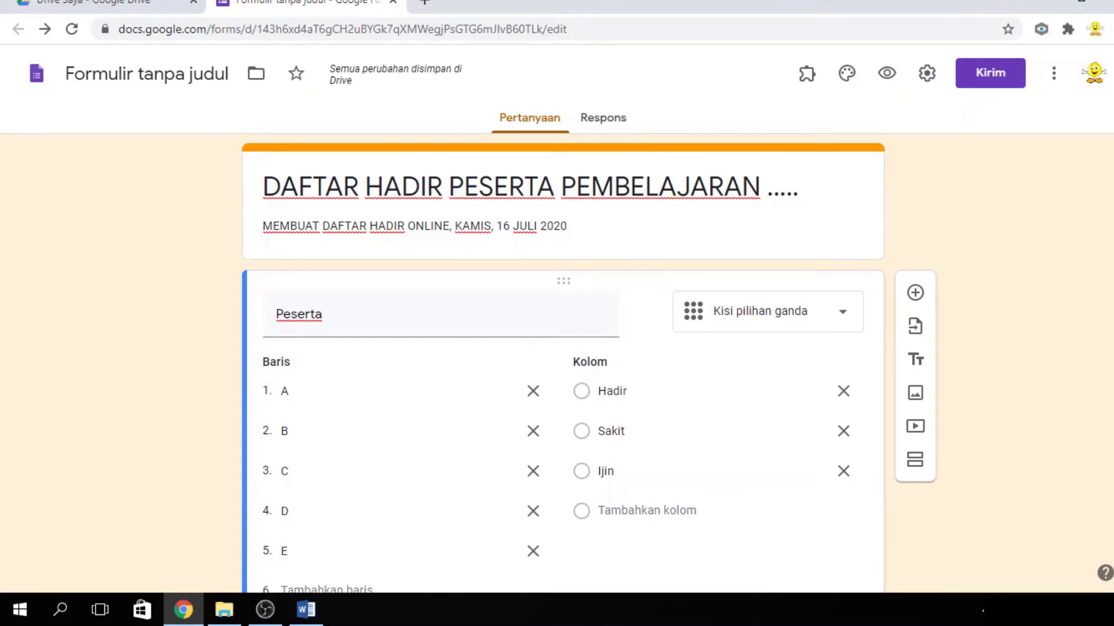
scroll(562, 363, down, 1)
scroll(563, 363, down, 5)
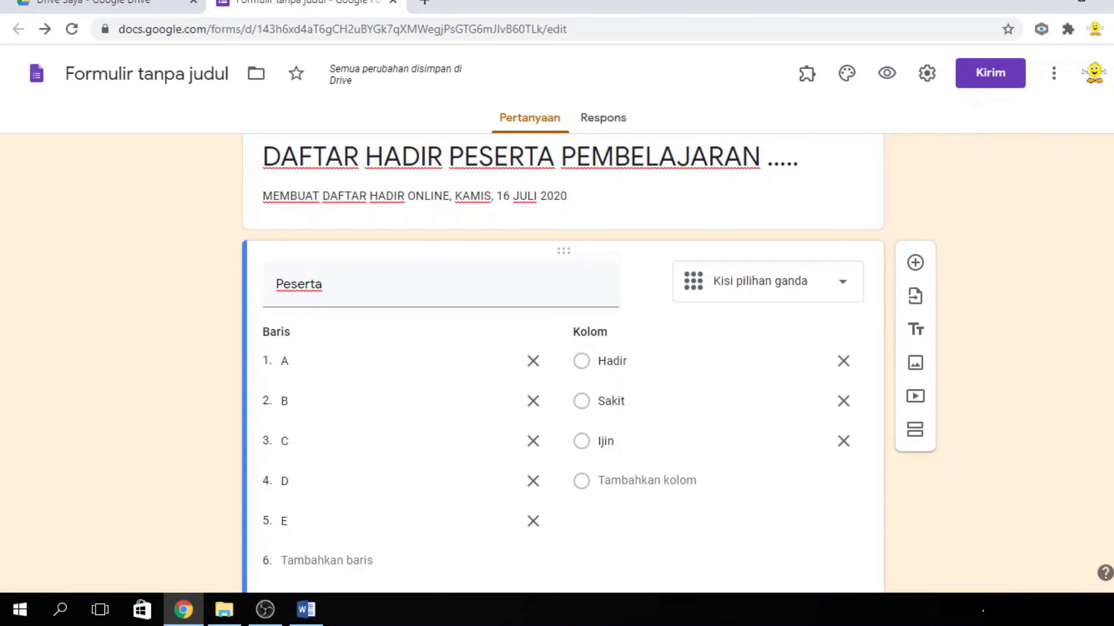
scroll(563, 363, up, 5)
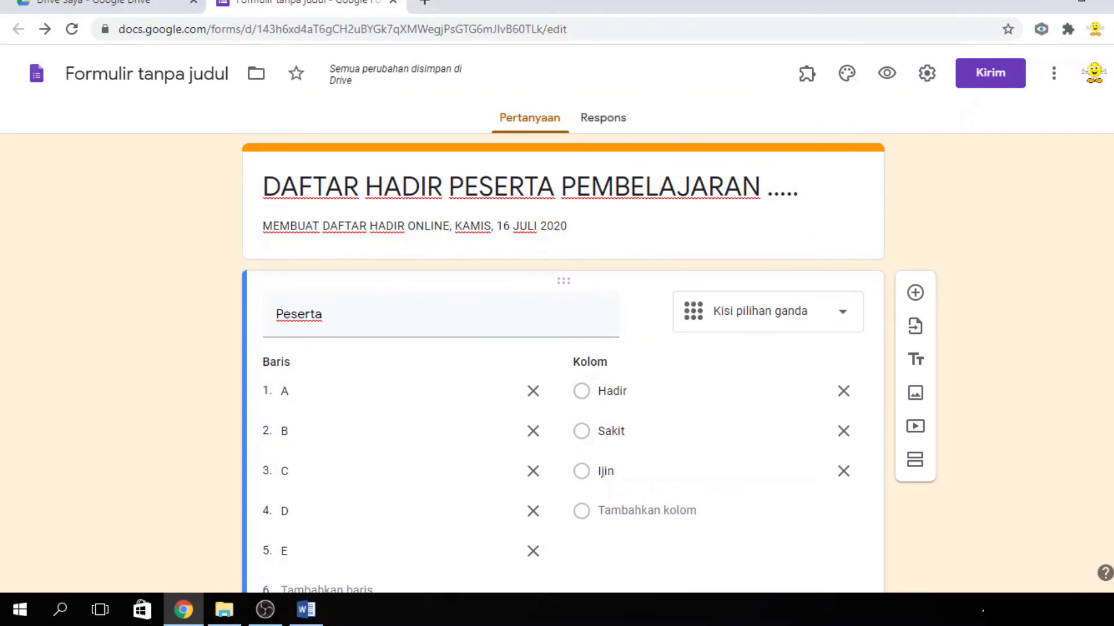
click(1047, 3)
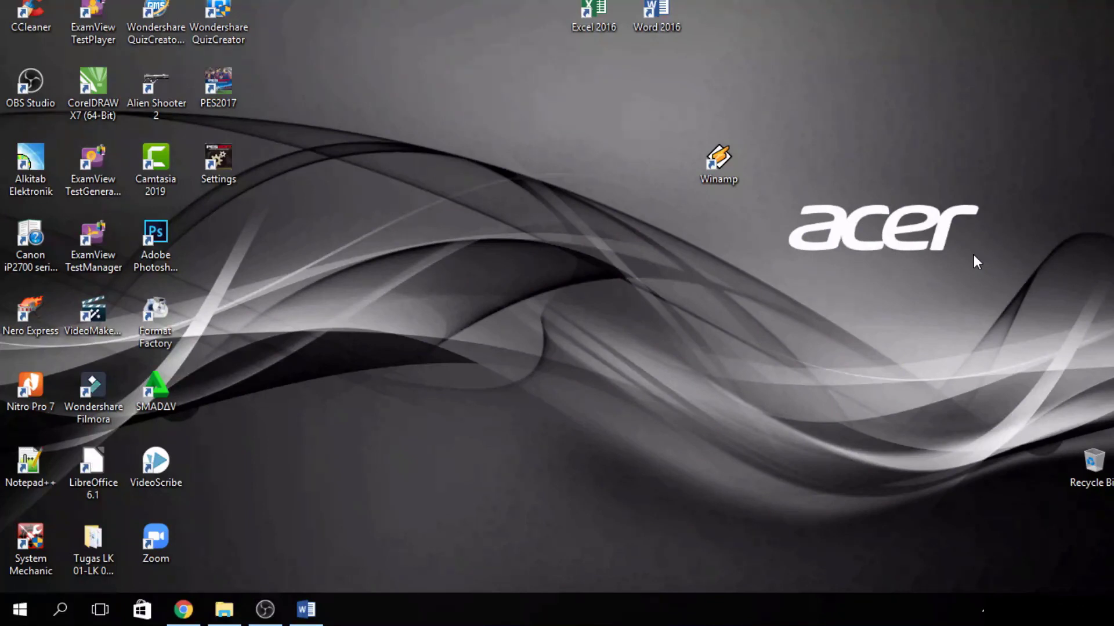